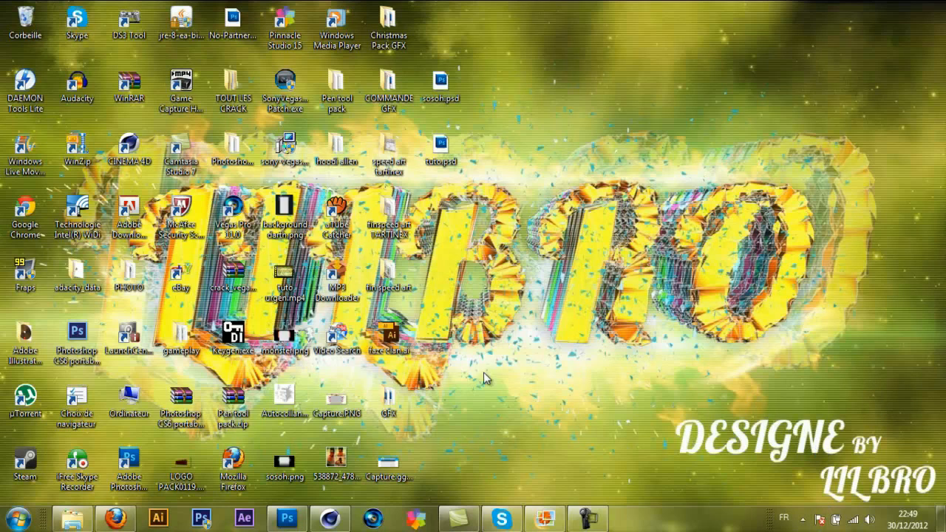
- Switch to Cinema 4D and clear the YOURTEXT placeholder from the Mo Texte.3 object
left_click(329, 520)
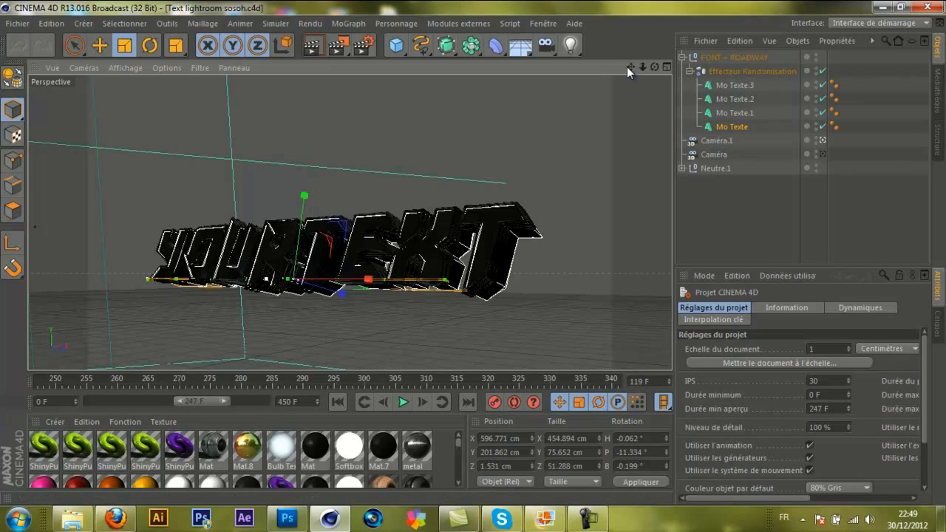
left_click(723, 87)
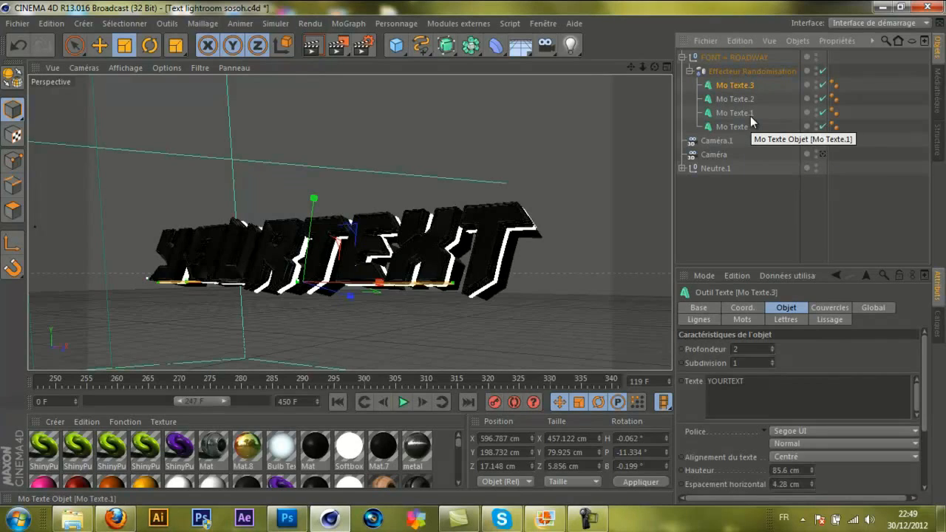
double_click(754, 381)
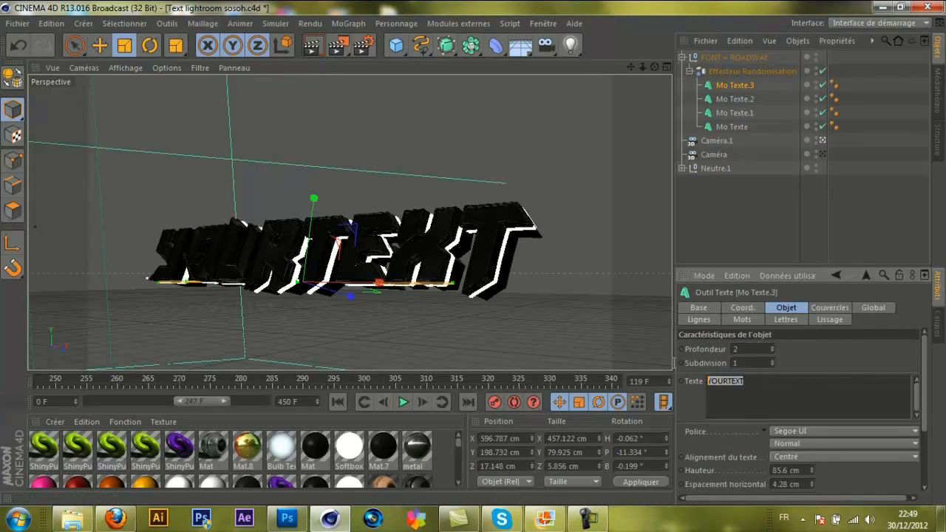
key("BackSpace")
- Switch to Skype, look up the contact's displayed name, highlight its first-name part, and return to Cinema 4D
left_click(502, 519)
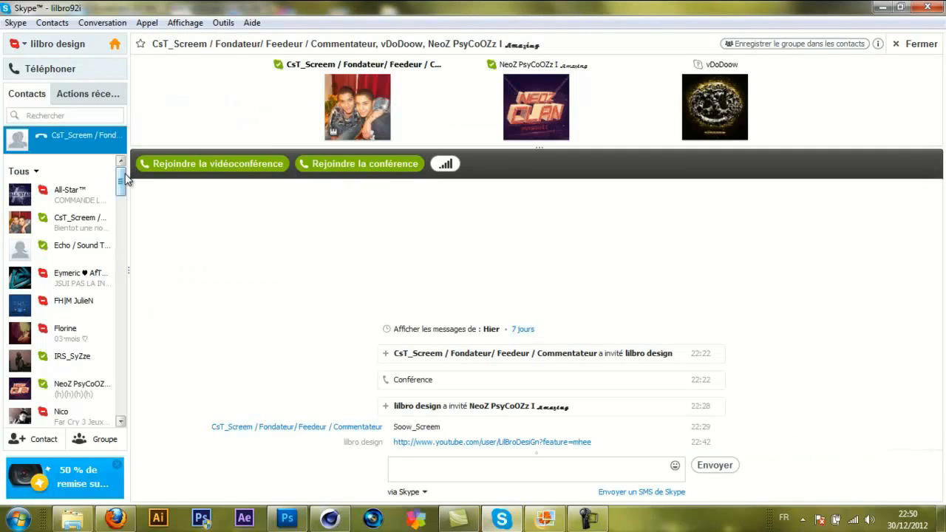
scroll(125, 185, "down", 3)
left_click_drag(125, 182, 127, 213)
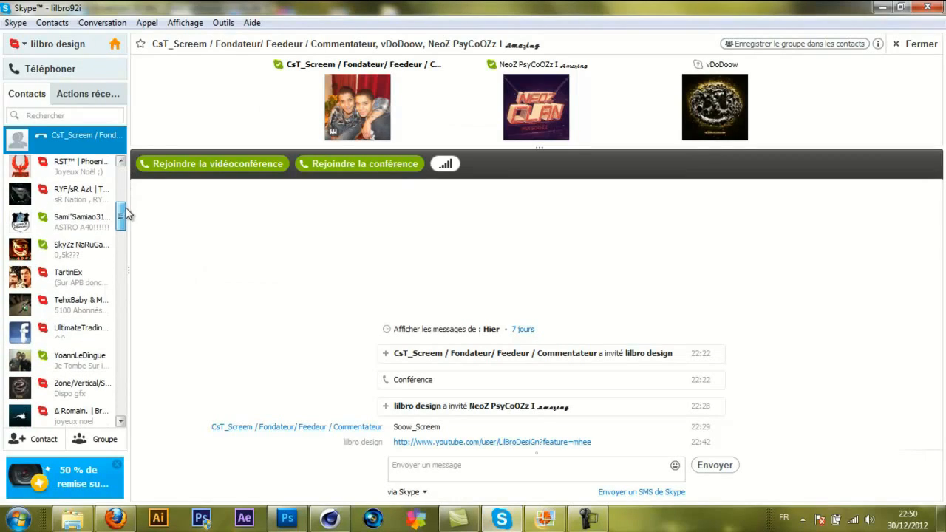
left_click(93, 358)
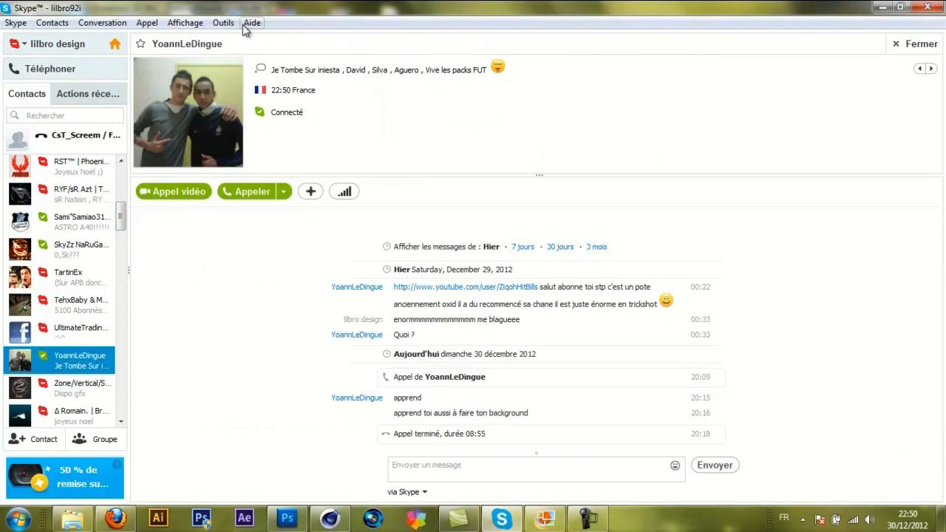
left_click(230, 44)
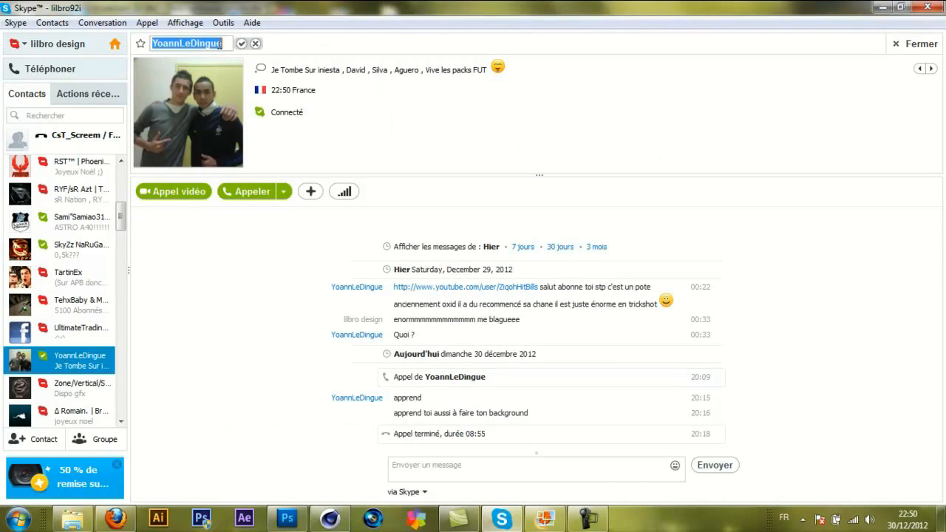
left_click_drag(179, 46, 144, 46)
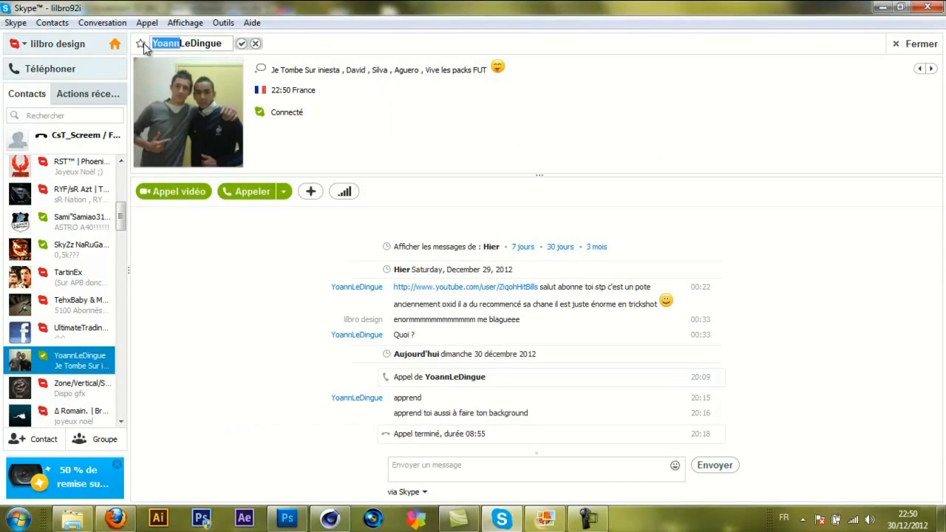
left_click(243, 43)
left_click(882, 7)
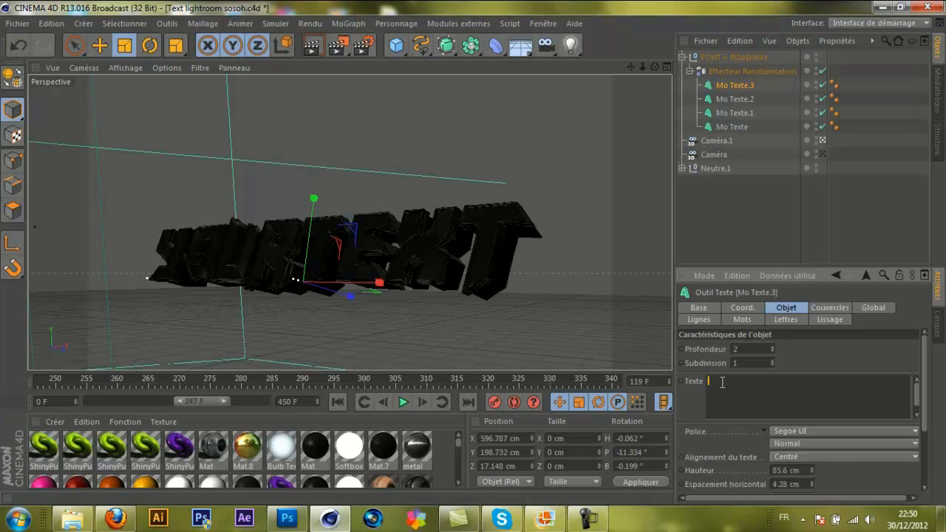
- Enter the contact's first name as the text of the Mo Texte.3 and Mo Texte.2 objects
type("Yoann")
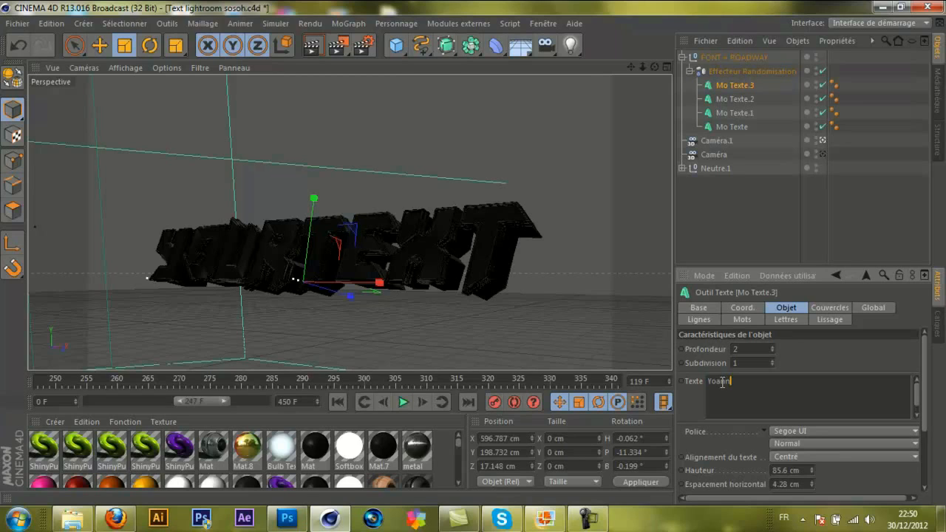
left_click(738, 99)
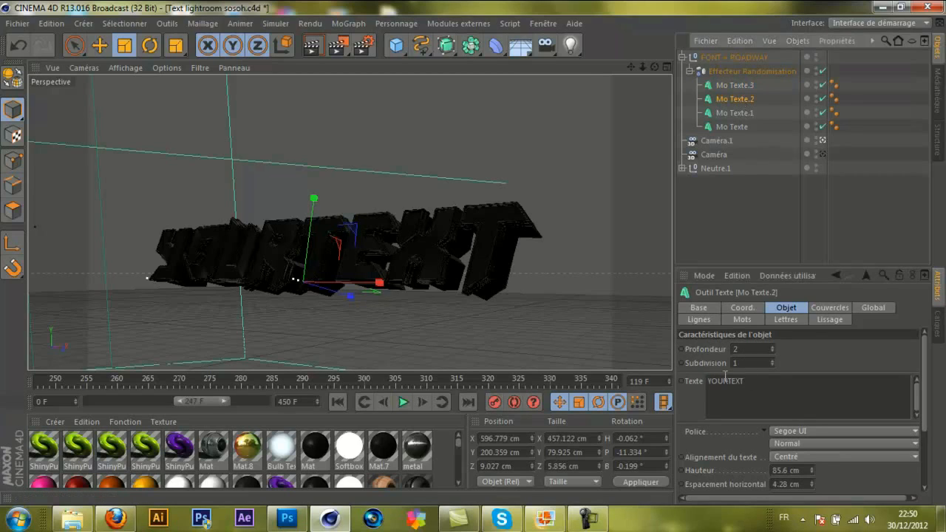
left_click_drag(745, 381, 685, 371)
type("Yoann")
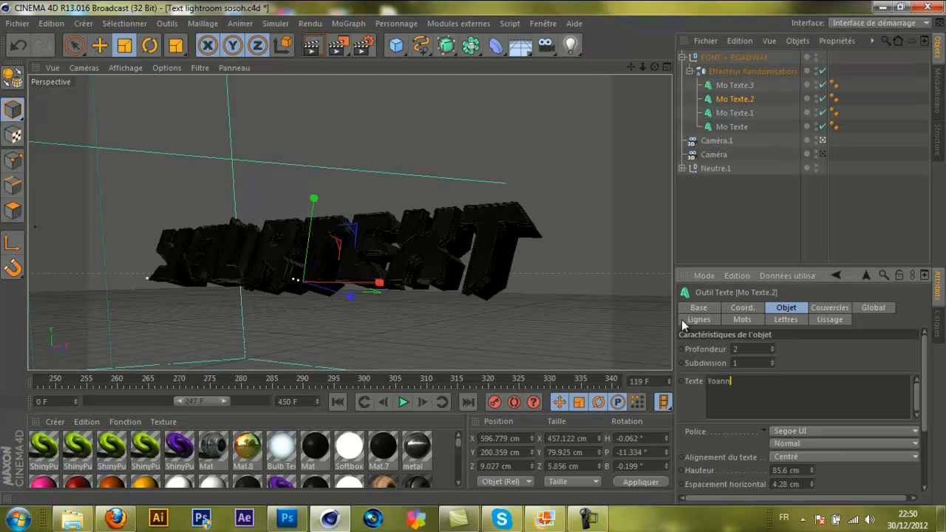
- Replace the text of the Mo Texte.1 and Mo Texte objects with the contact's first name
left_click(730, 113)
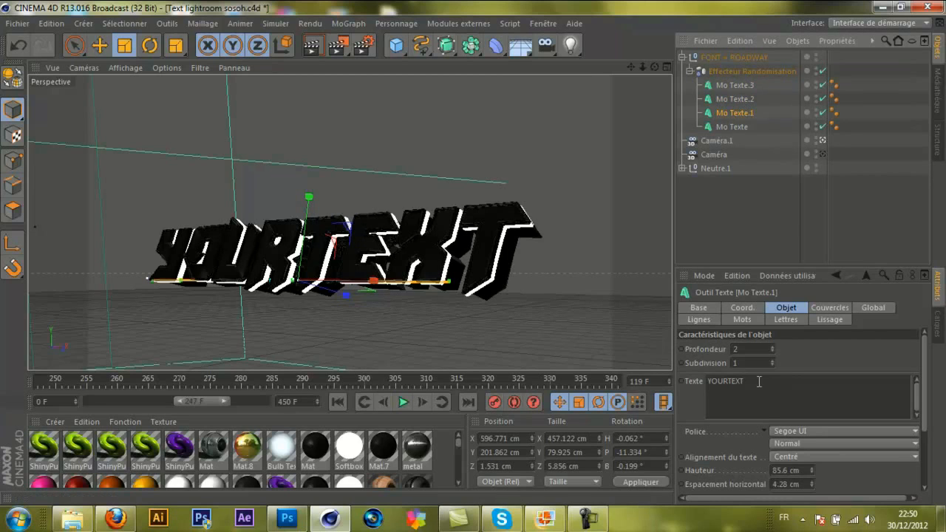
left_click_drag(760, 382, 686, 379)
type("Yoann")
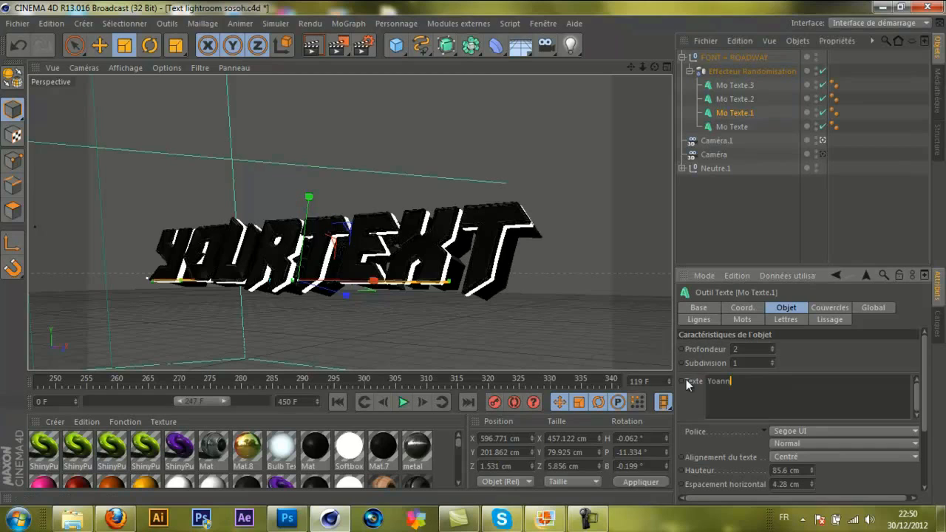
left_click(735, 127)
left_click_drag(751, 383, 627, 386)
left_click_drag(747, 378, 708, 381)
key("BackSpace")
type("Yoann")
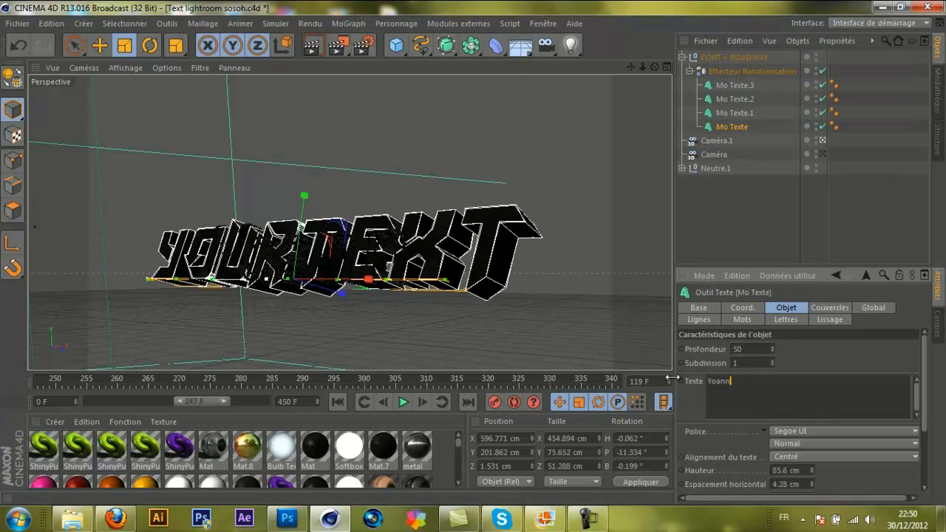
- Set the font of the Mo Texte.3 object to BigNoodleTitling
left_click(729, 86)
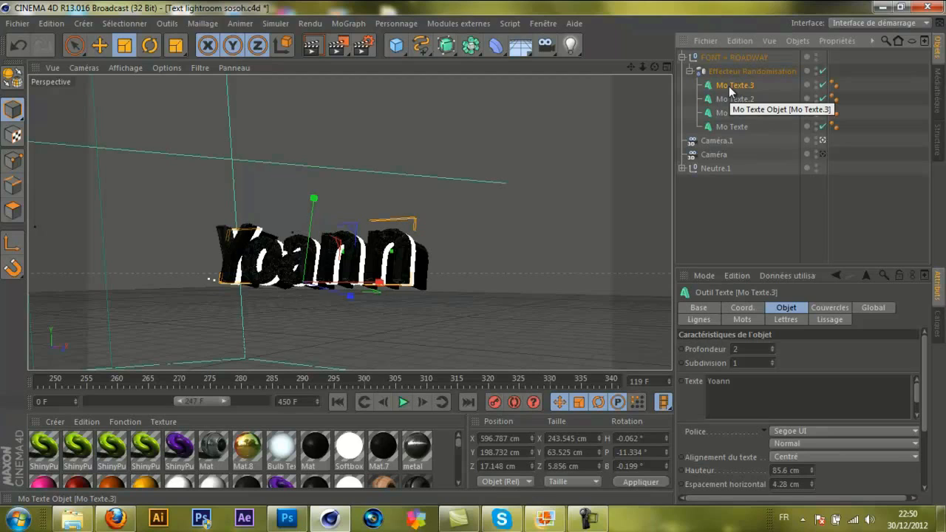
left_click(917, 433)
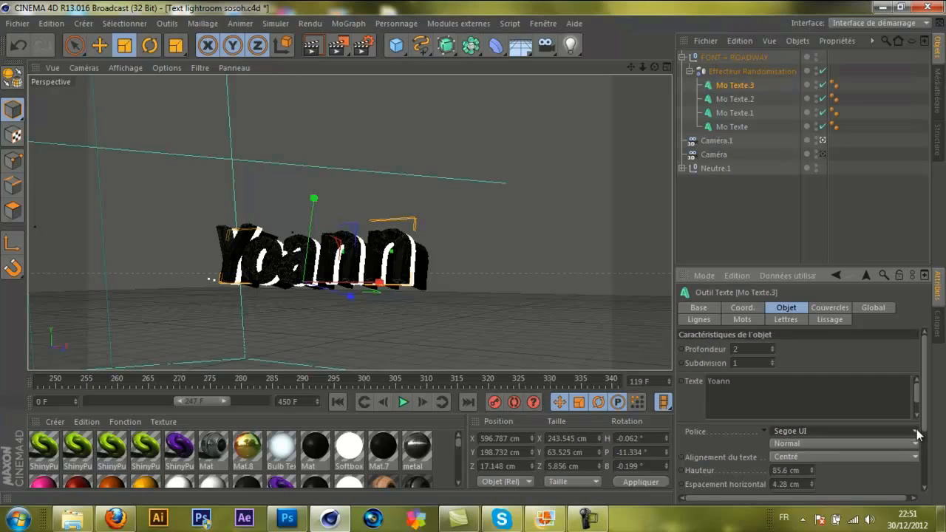
left_click(916, 434)
left_click(917, 434)
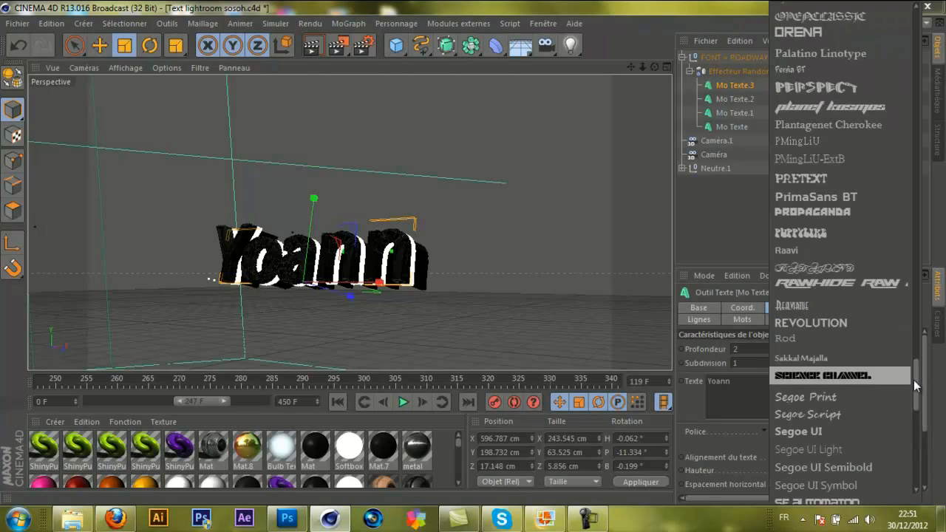
left_click_drag(918, 382, 918, 61)
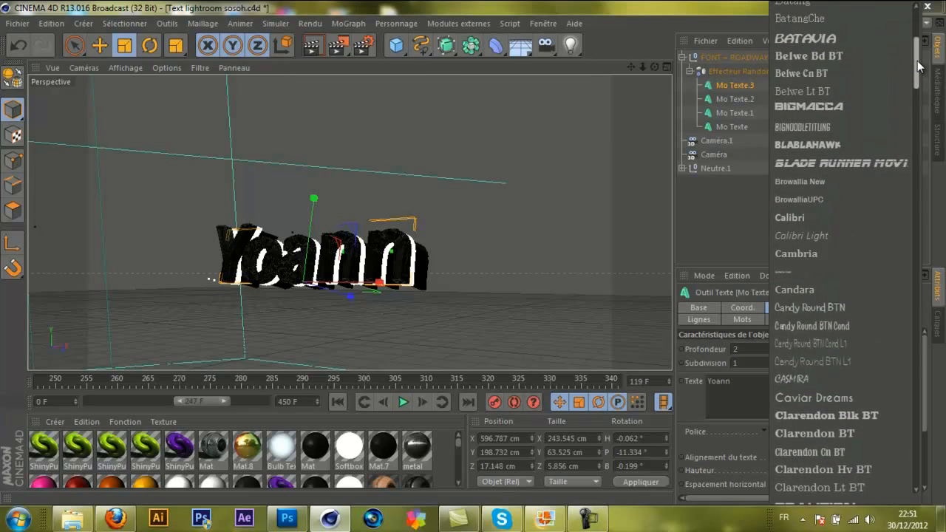
left_click(835, 132)
- Set the font of the Mo Texte.2 and Mo Texte.1 objects to BigNoodleTitling
left_click(743, 98)
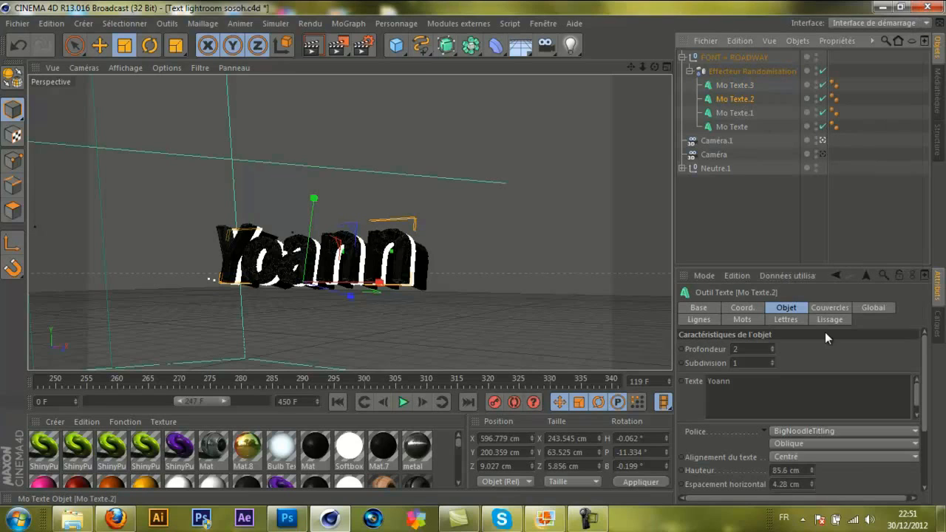
left_click(906, 430)
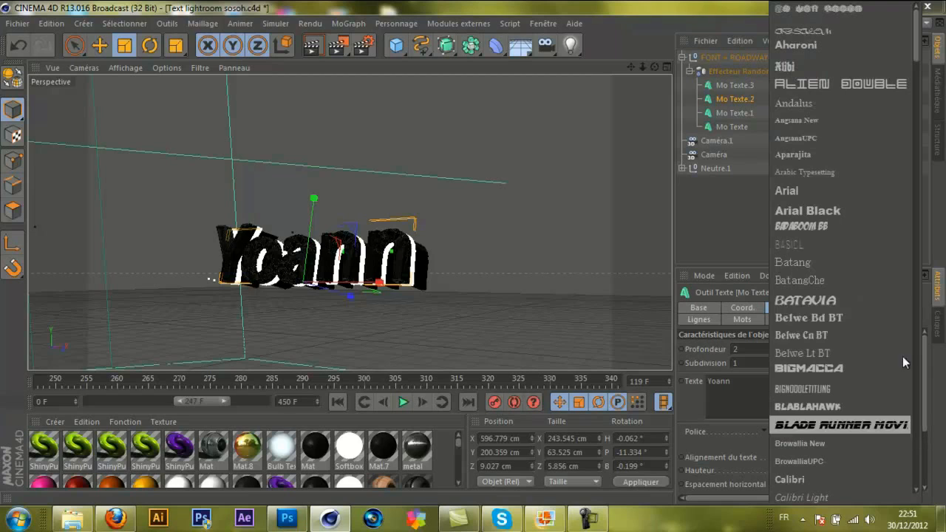
left_click(836, 391)
left_click(721, 113)
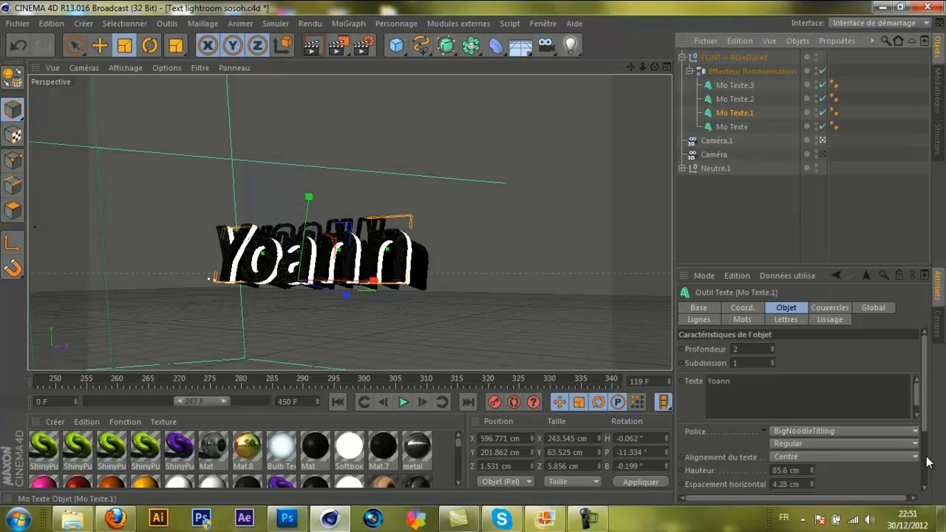
left_click(916, 431)
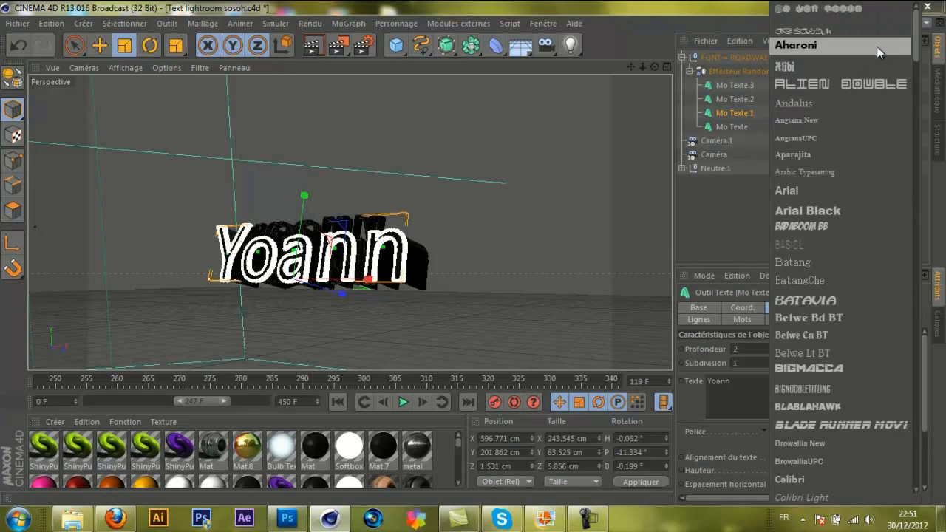
left_click(828, 387)
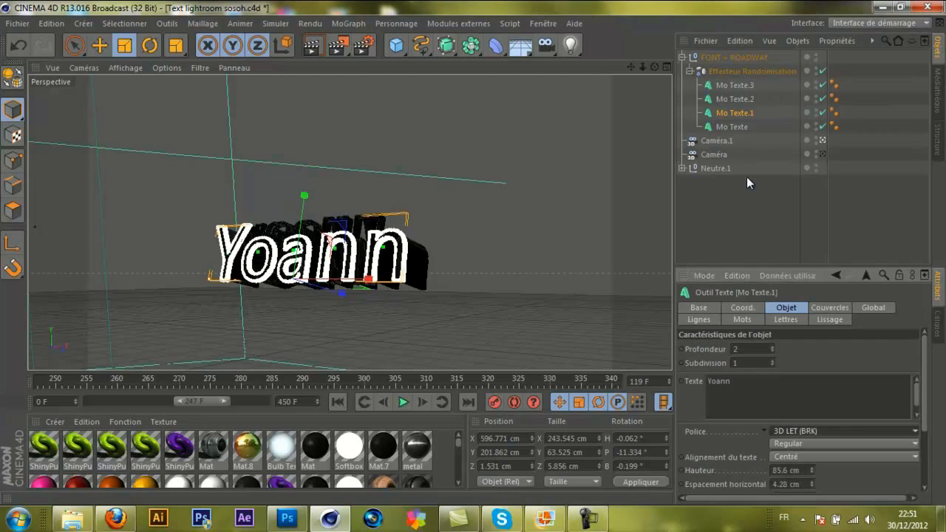
- Set the font of the Mo Texte object to BigNoodleTitling
left_click(735, 128)
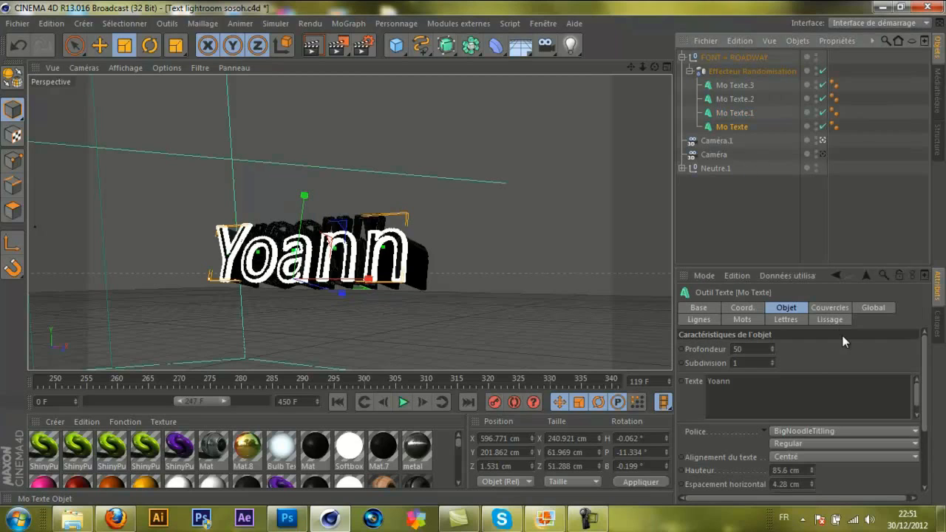
left_click(914, 430)
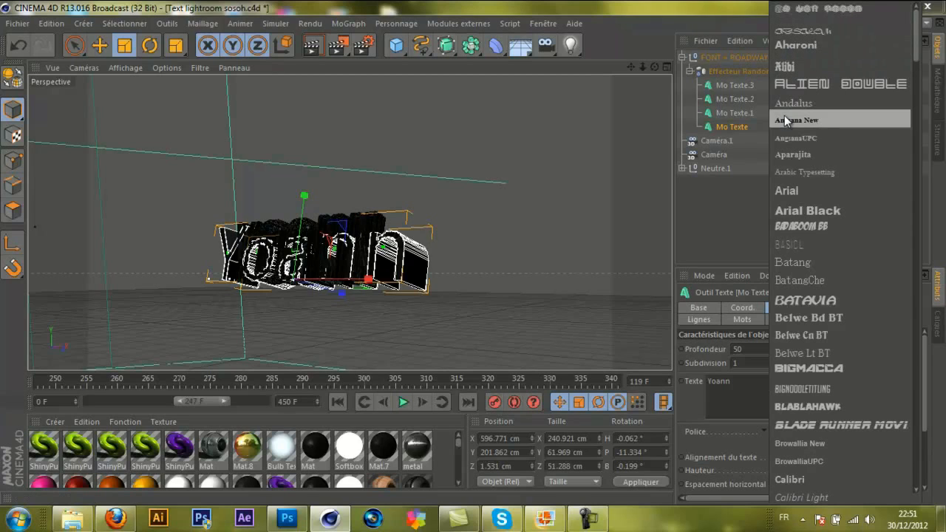
left_click(805, 381)
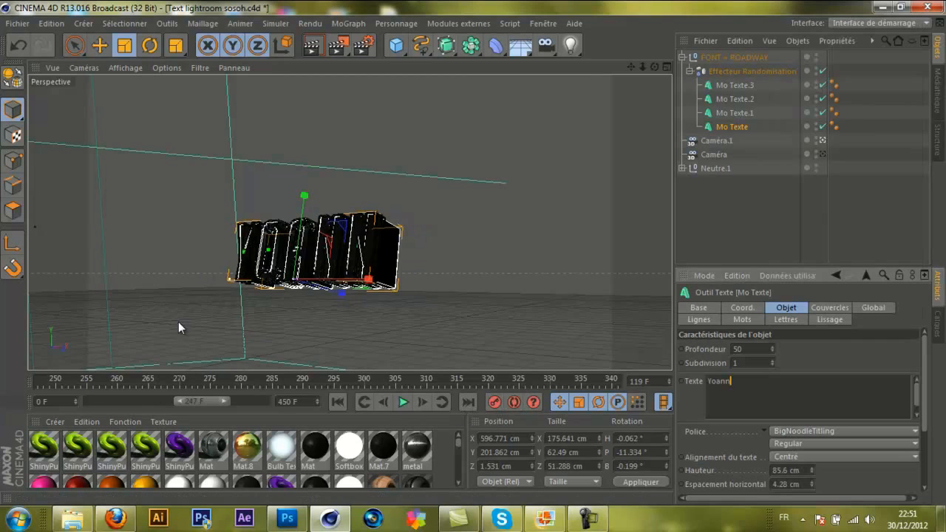
- Reframe the perspective view so the 3D text is centred and fills more of the frame
left_click(631, 67)
left_click_drag(480, 255, 482, 258)
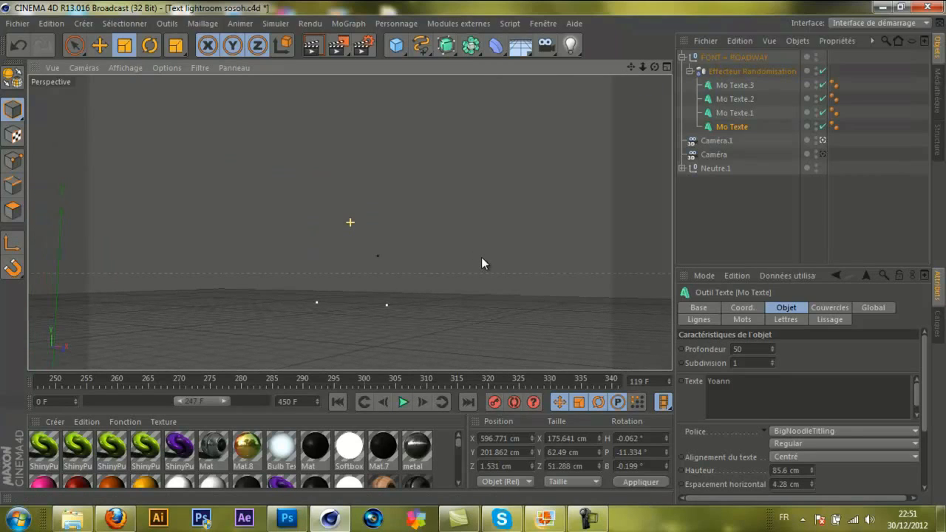
left_click_drag(631, 67, 471, 253)
left_click_drag(631, 66, 462, 240)
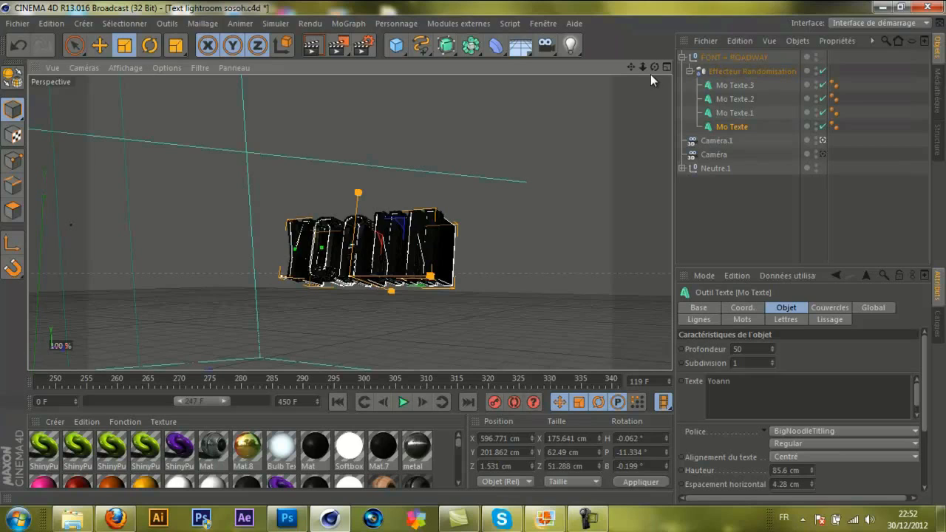
left_click_drag(486, 257, 478, 255)
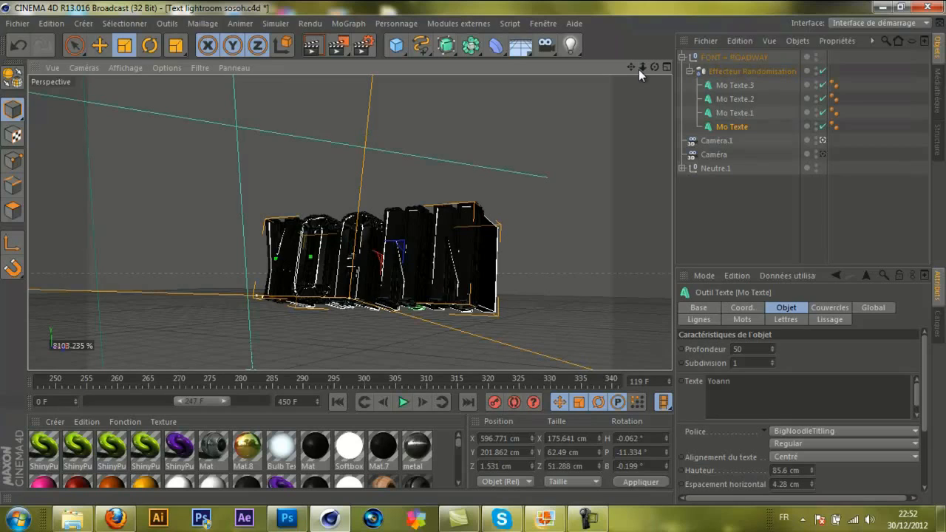
left_click_drag(641, 70, 465, 252)
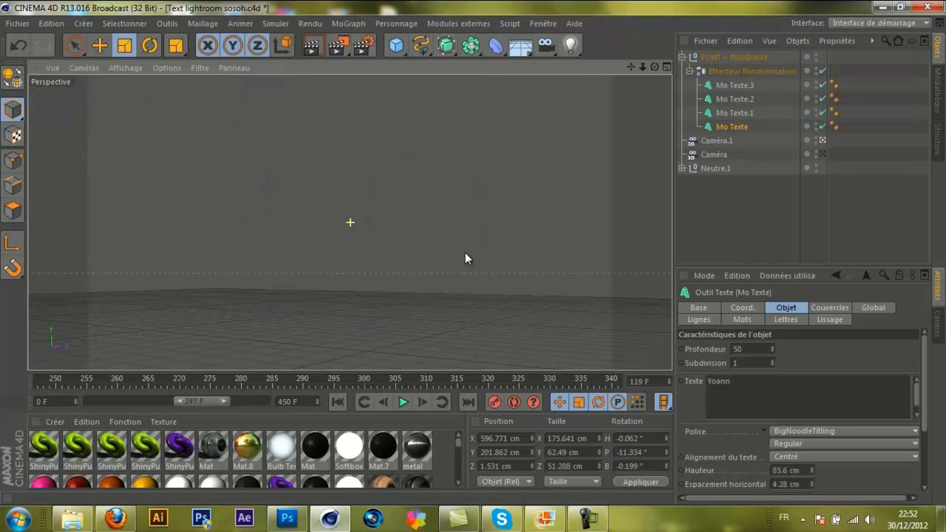
left_click_drag(632, 68, 474, 253)
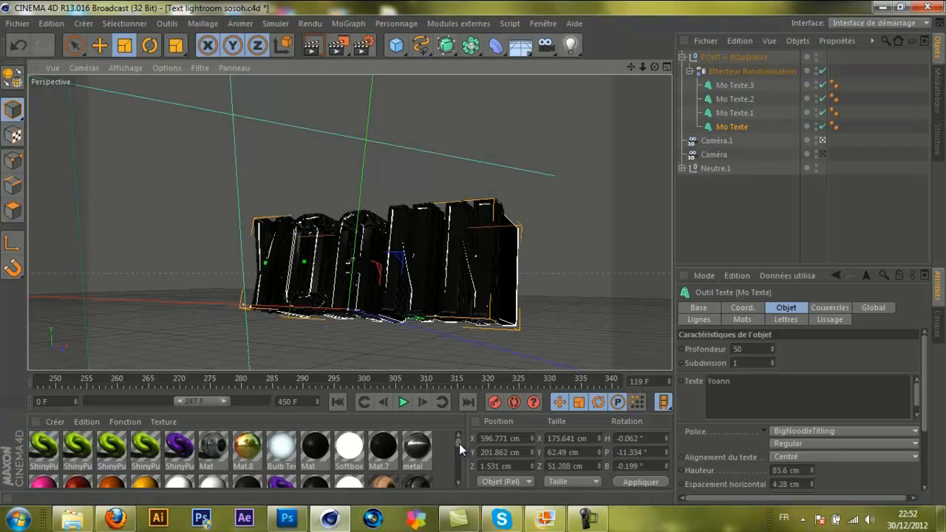
- Apply the metal material to the Mo Texte.1 object
left_click(743, 115)
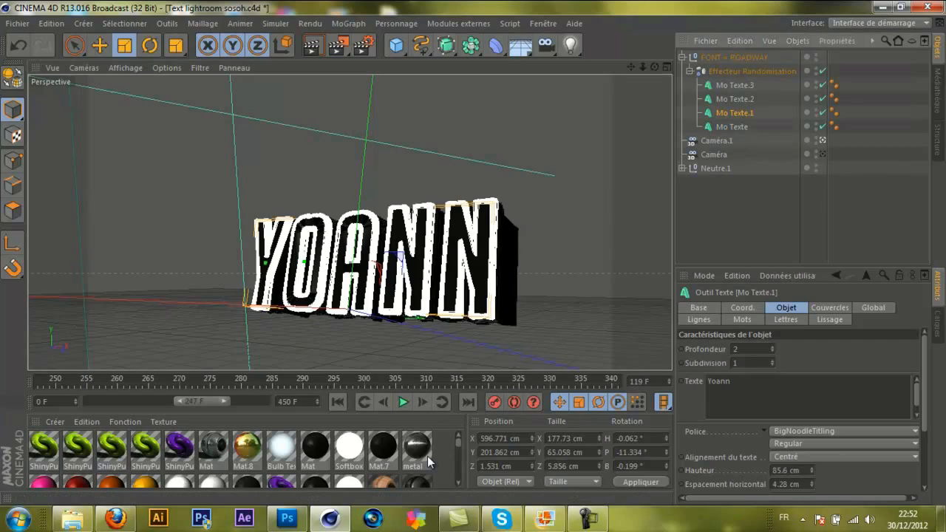
left_click_drag(826, 125, 773, 111)
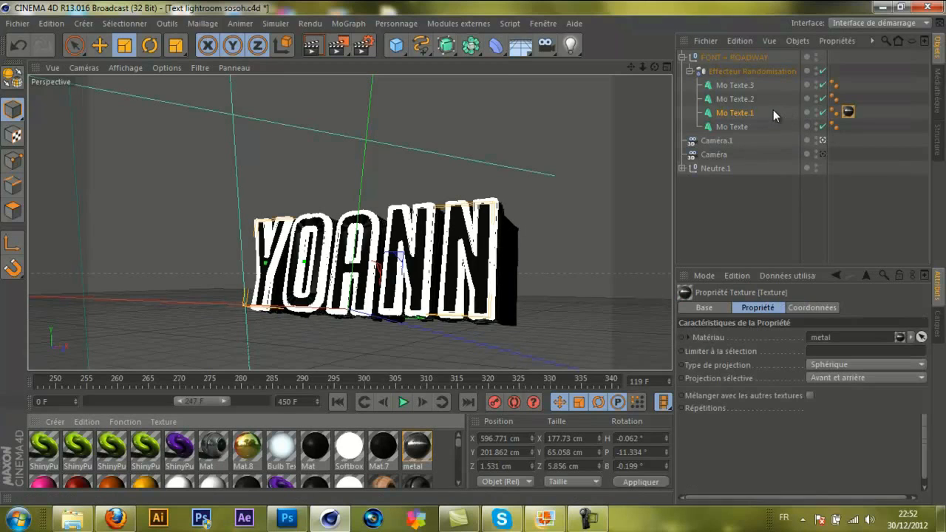
- Apply the ShinyRed - AcrezHD material to the Mo Texte and Mo Texte.2 objects
left_click(738, 126)
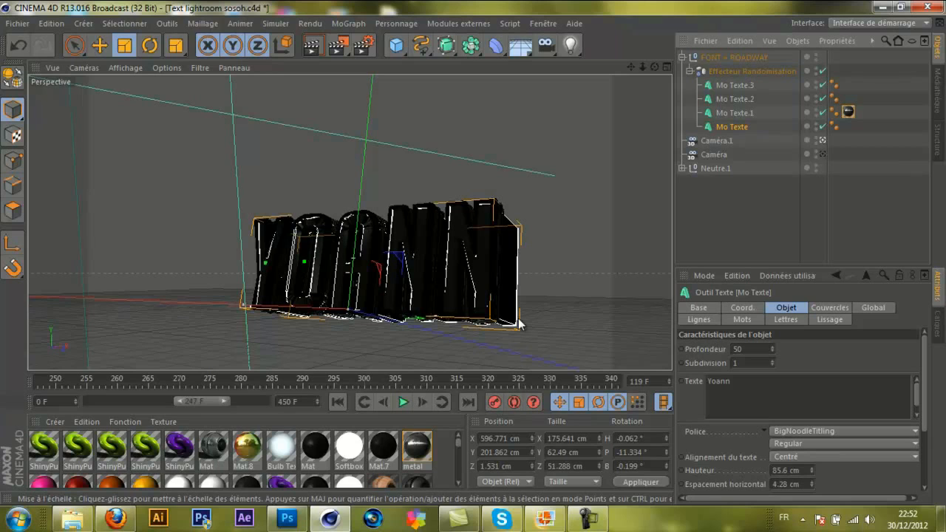
left_click_drag(457, 442, 459, 469)
left_click_drag(294, 481, 771, 175)
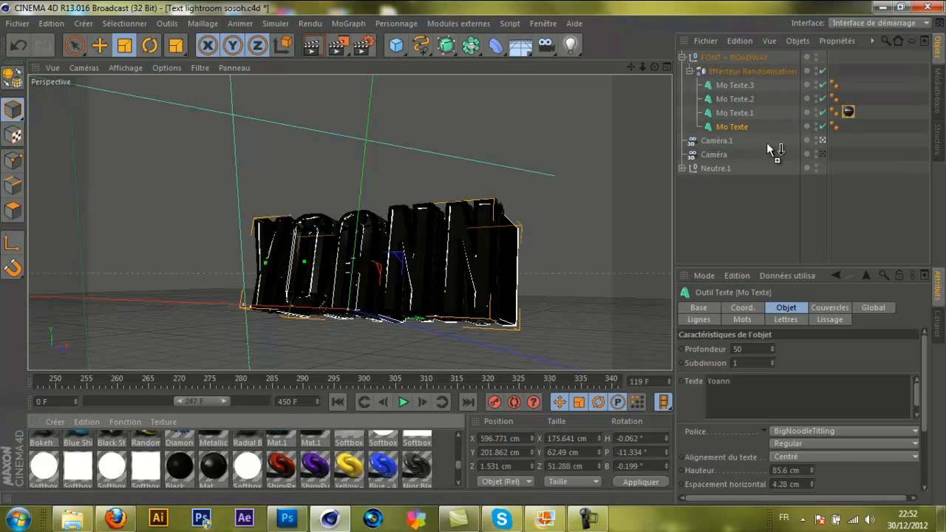
left_click_drag(769, 130, 769, 127)
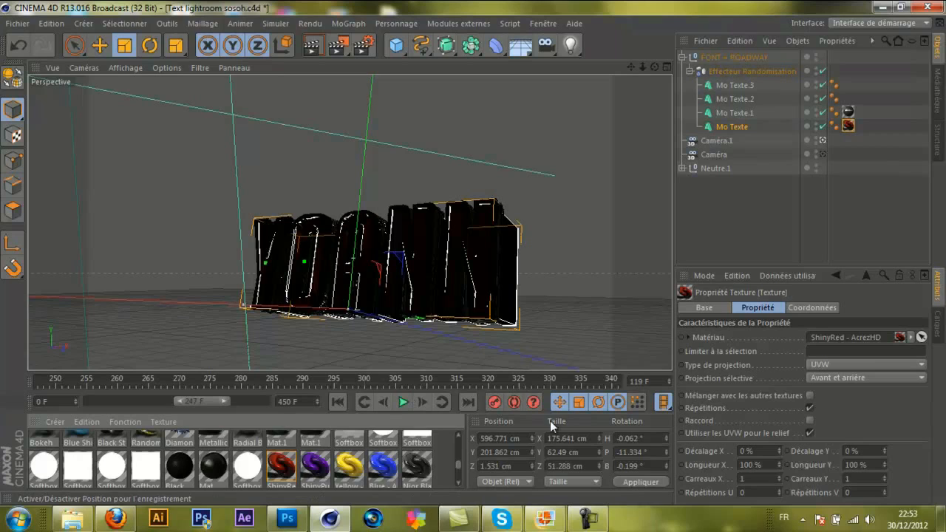
left_click_drag(284, 471, 741, 100)
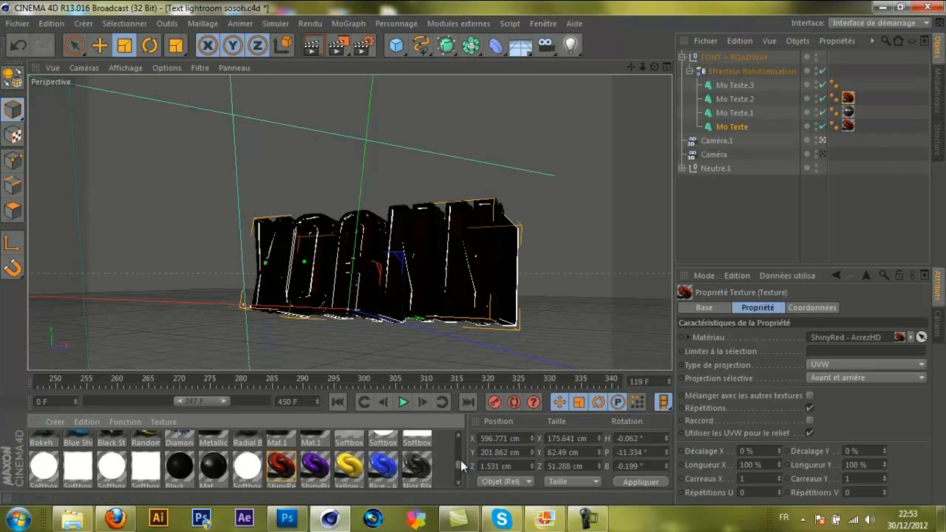
- Apply the metal material to the Mo Texte.3 object
left_click_drag(460, 462, 460, 439)
left_click_drag(737, 88, 744, 78)
left_click_drag(833, 70, 844, 84)
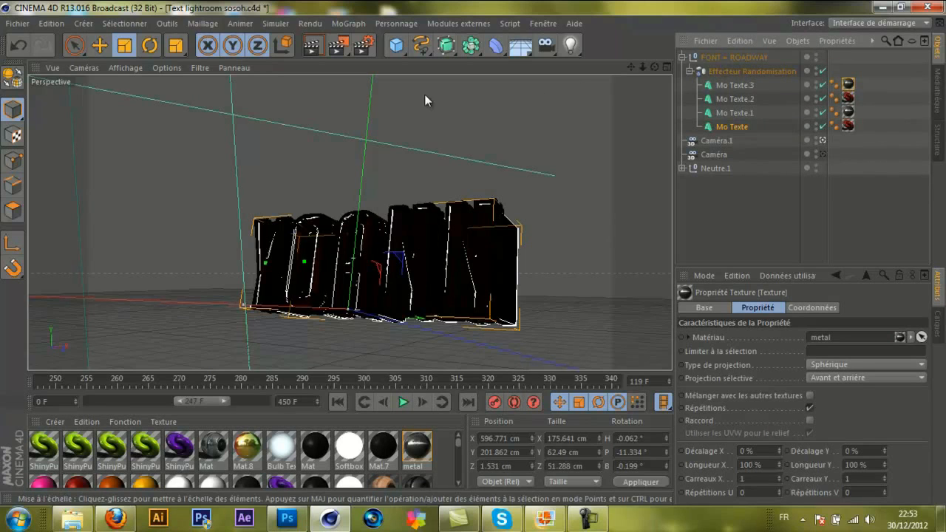
- Set the render's save path to a file on the desktop named with the contact's first name, and close the render settings
left_click(363, 48)
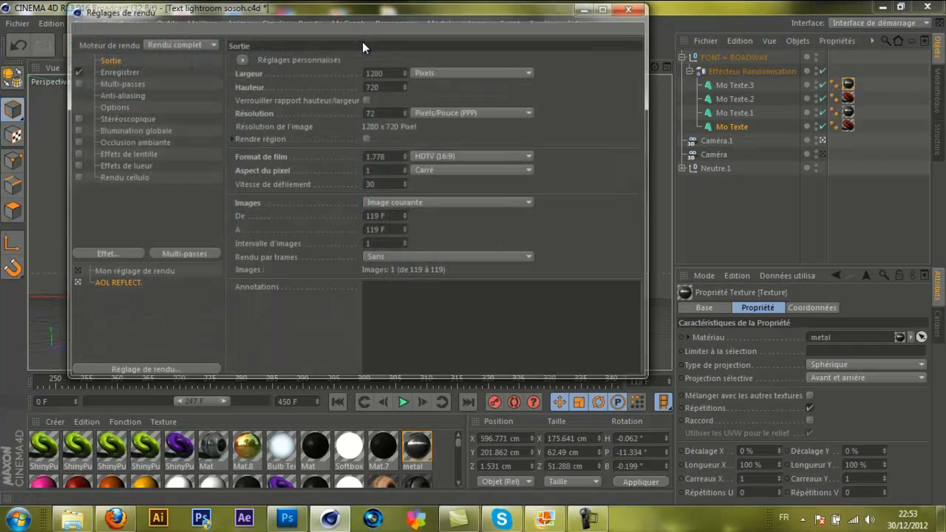
left_click_drag(259, 11, 378, 150)
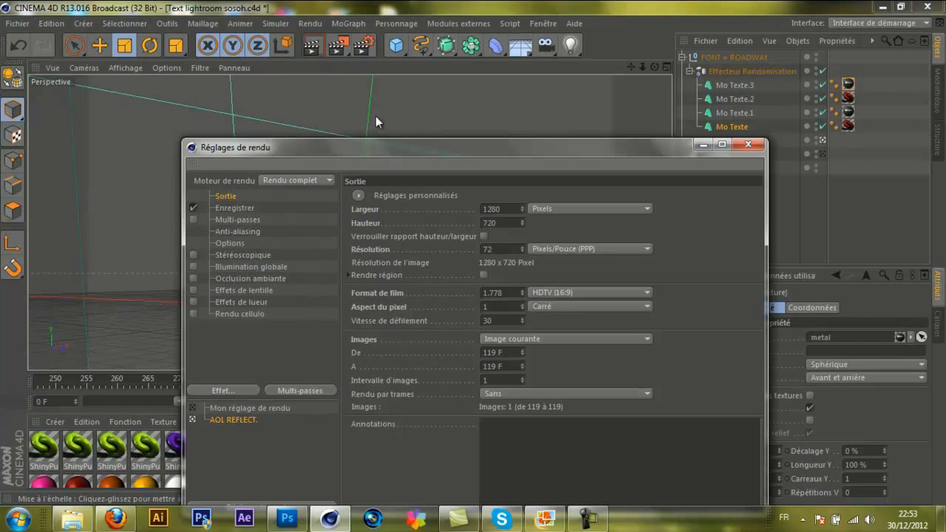
left_click_drag(361, 156, 360, 136)
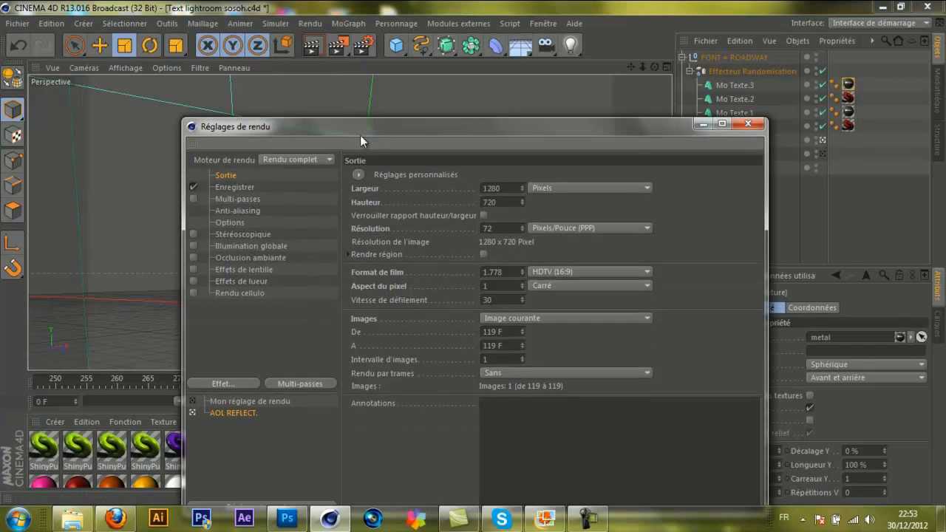
left_click(236, 187)
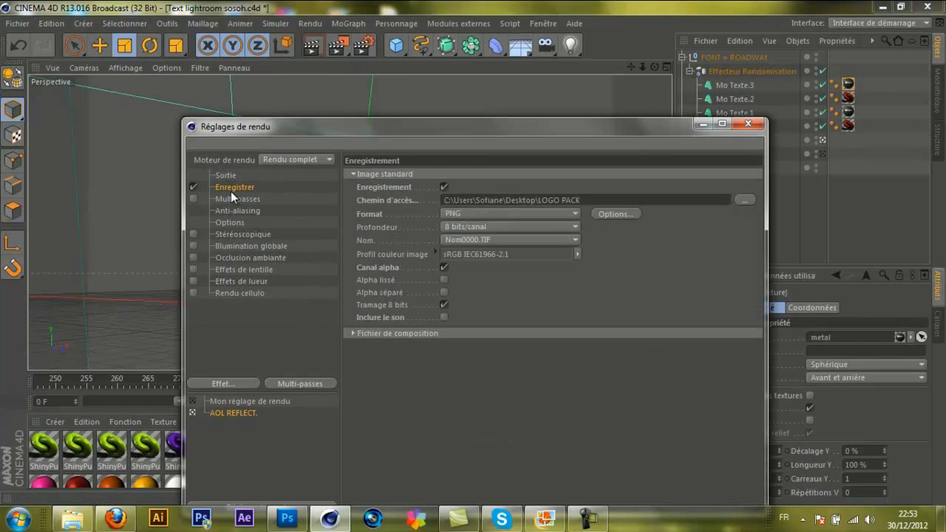
left_click(744, 201)
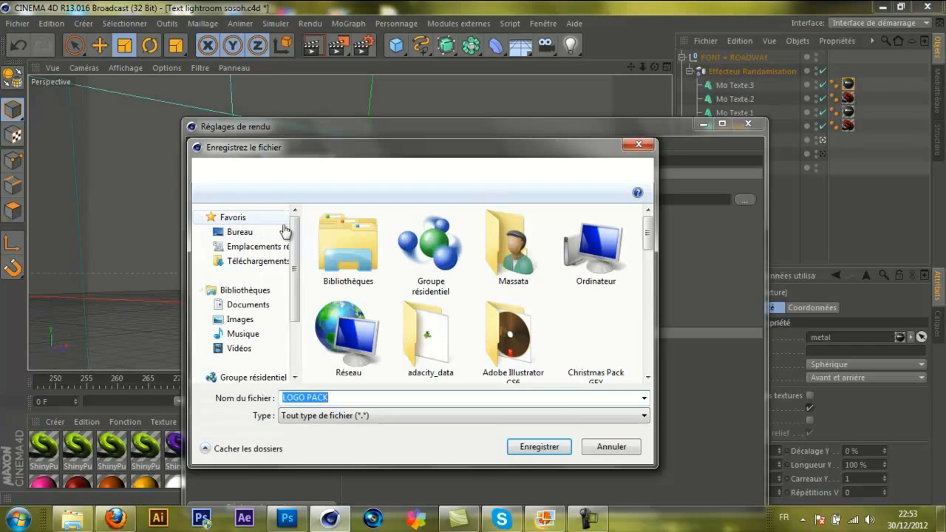
left_click(244, 232)
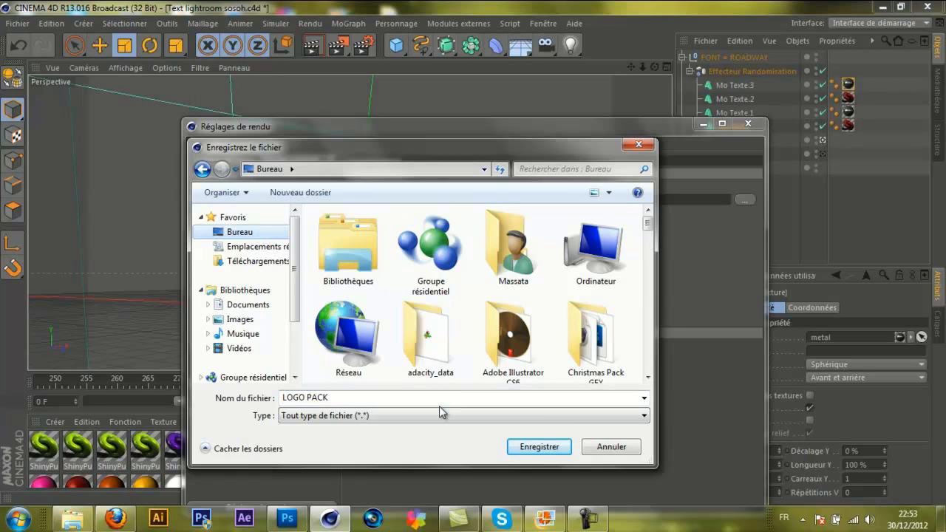
scroll(653, 235, "down", 3)
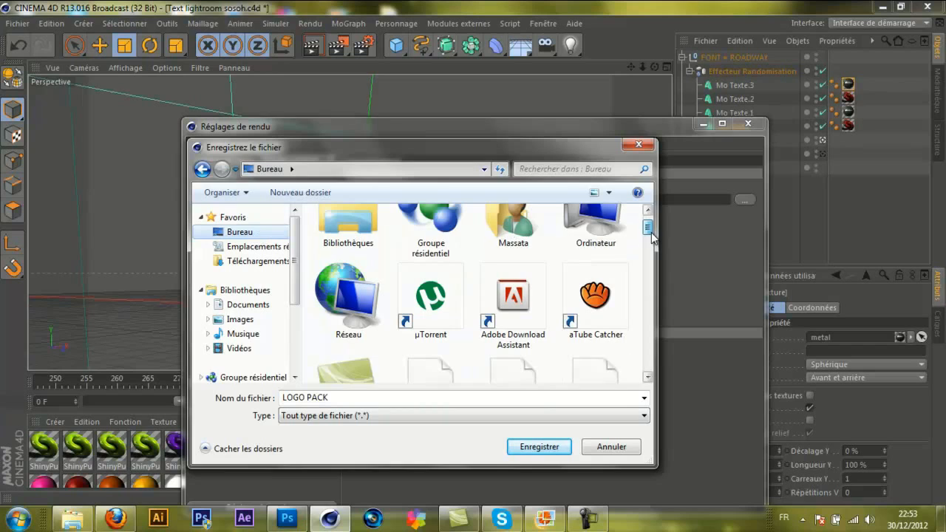
scroll(652, 245, "down", 1)
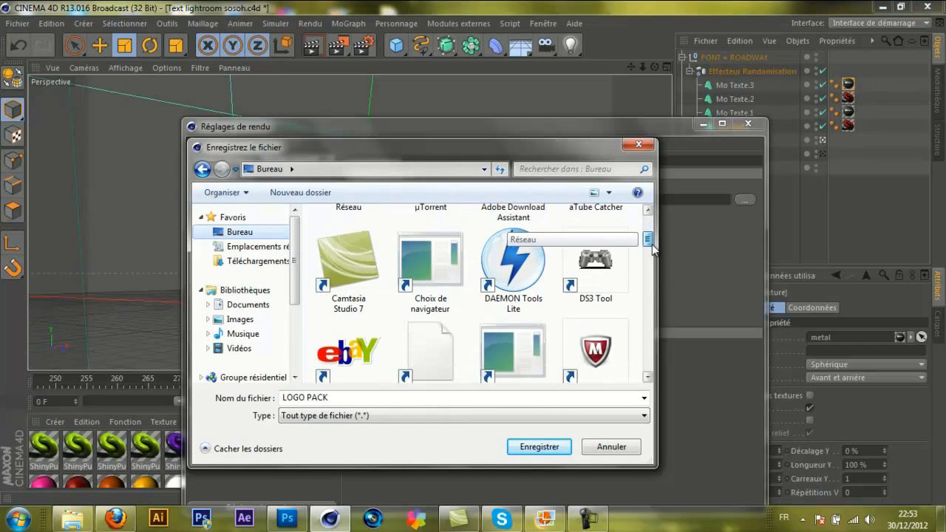
left_click(351, 393)
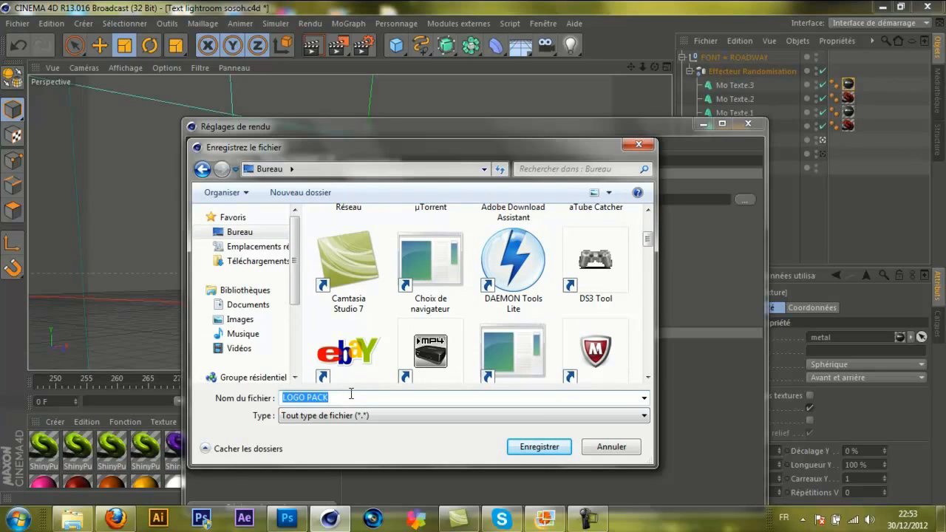
key("BackSpace")
type("Yoann")
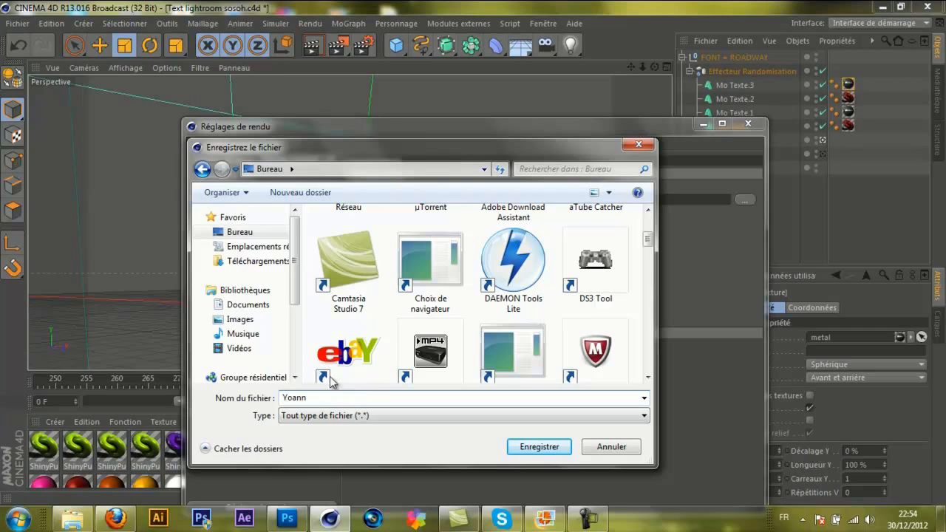
left_click(534, 451)
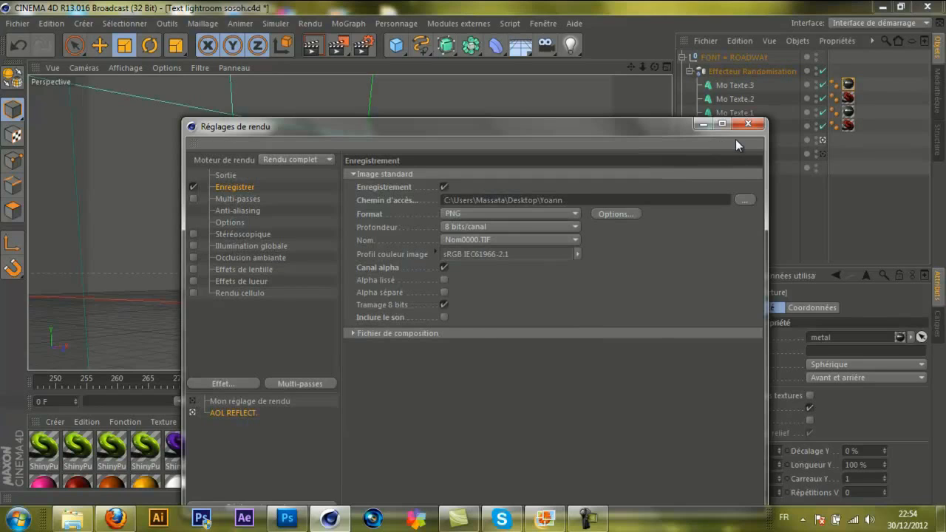
left_click(747, 123)
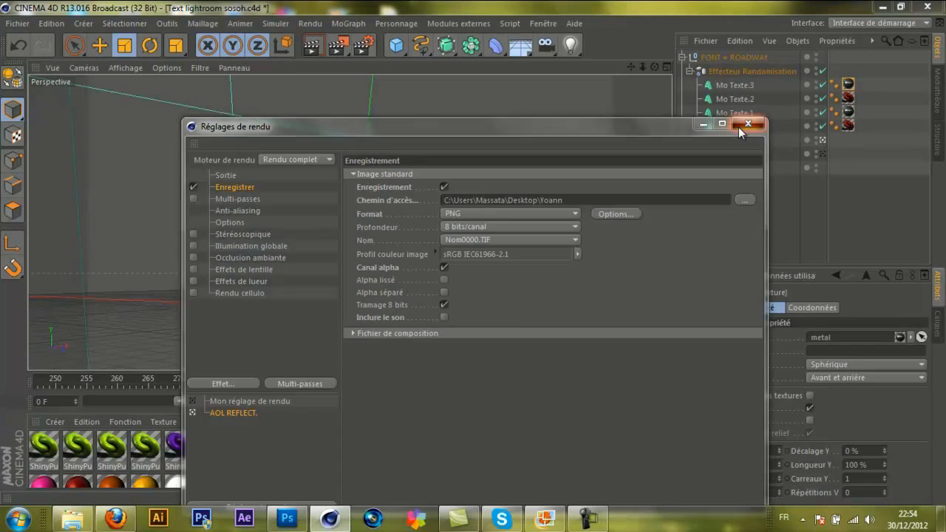
- Render the current frame in the picture viewer, accepting the texture error
left_click(339, 46)
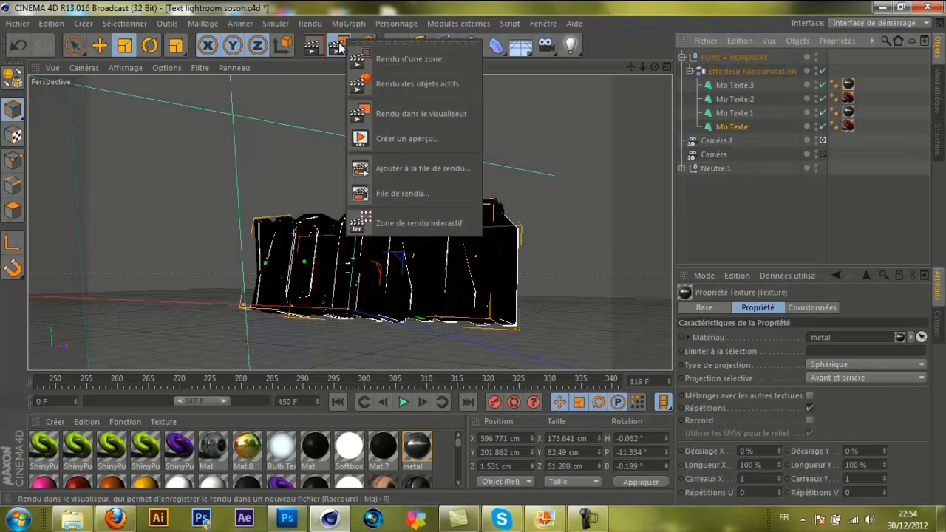
left_click(338, 47)
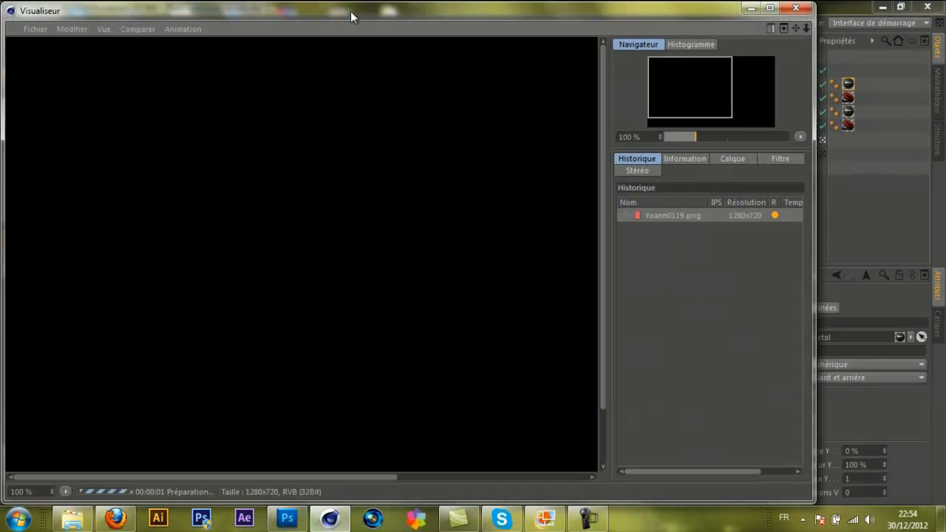
left_click_drag(351, 11, 429, 126)
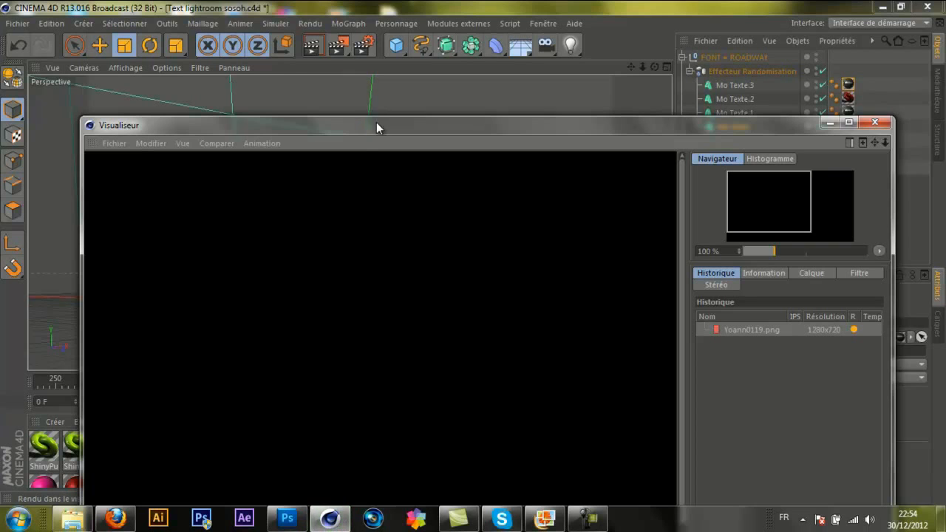
left_click(306, 219)
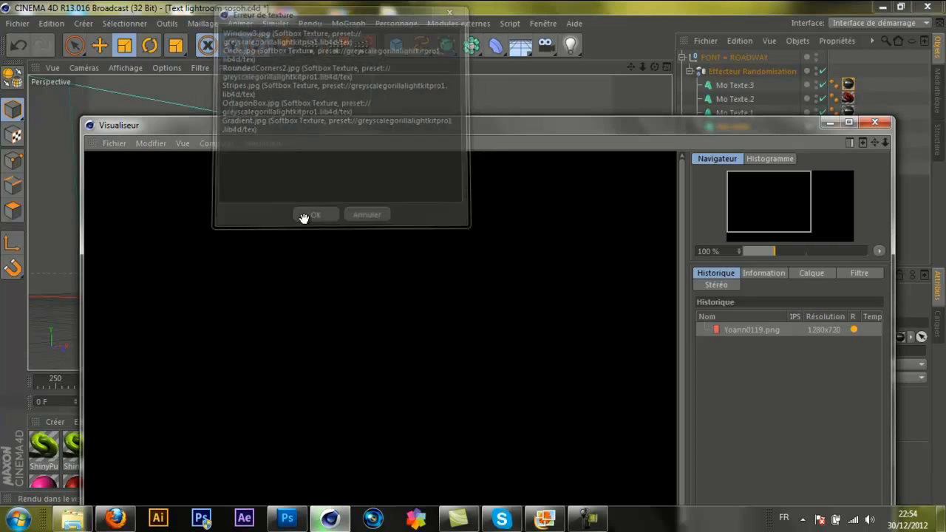
left_click_drag(431, 126, 392, 36)
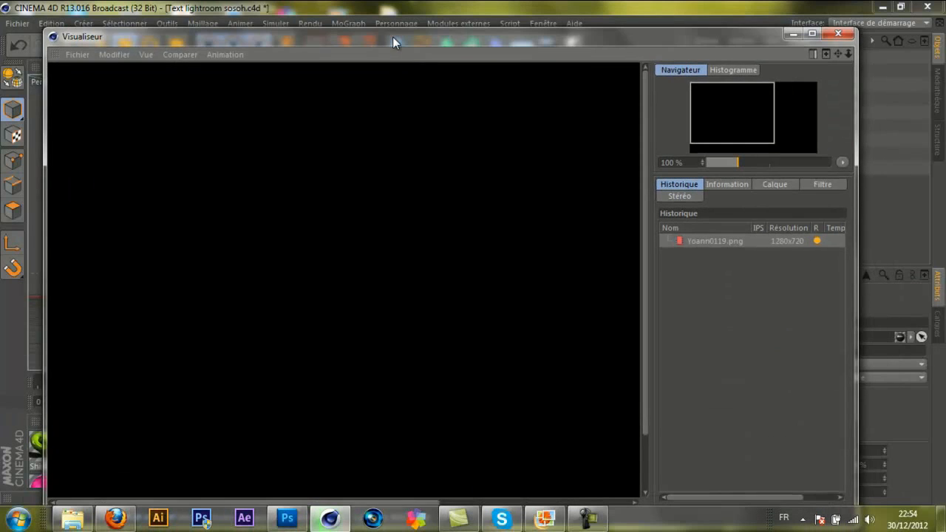
left_click(590, 520)
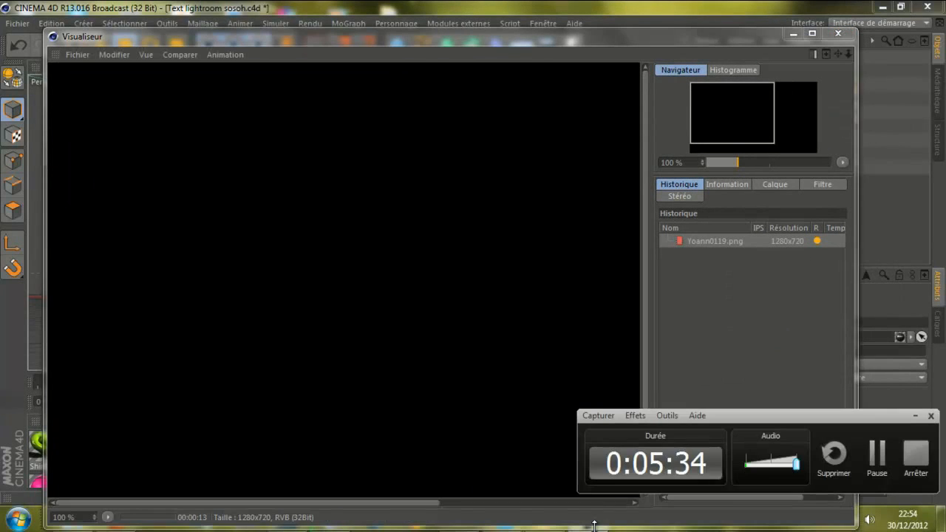
left_click(878, 459)
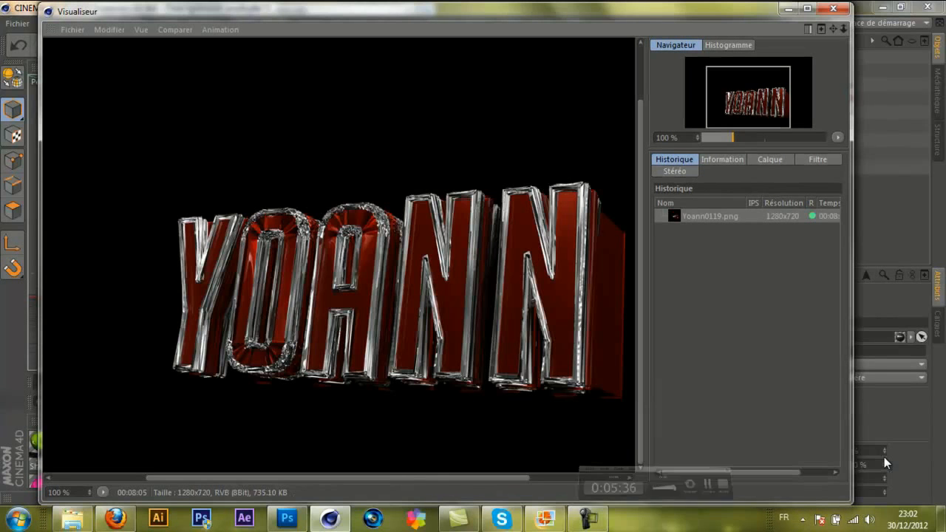
- Look over the rendered text, close the picture viewer and show the desktop to check for the saved image
left_click_drag(478, 329, 424, 258)
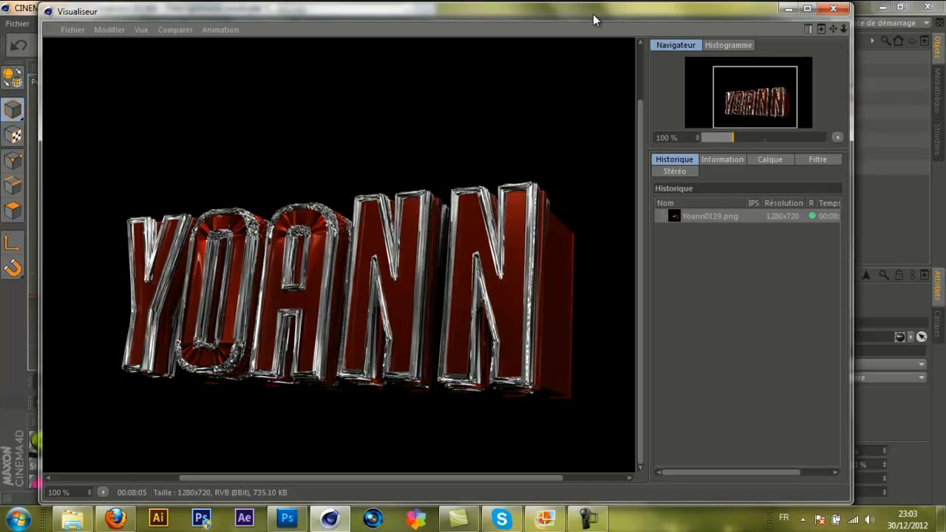
left_click(831, 9)
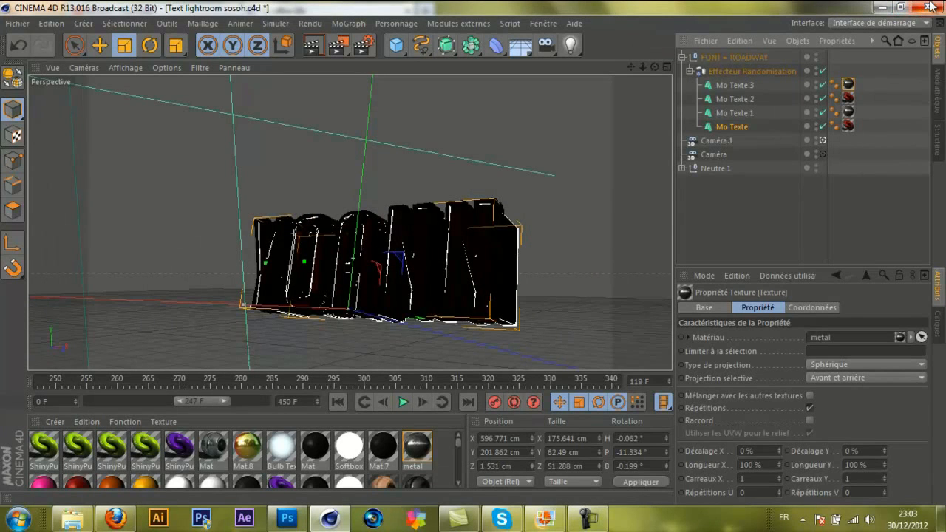
left_click(879, 7)
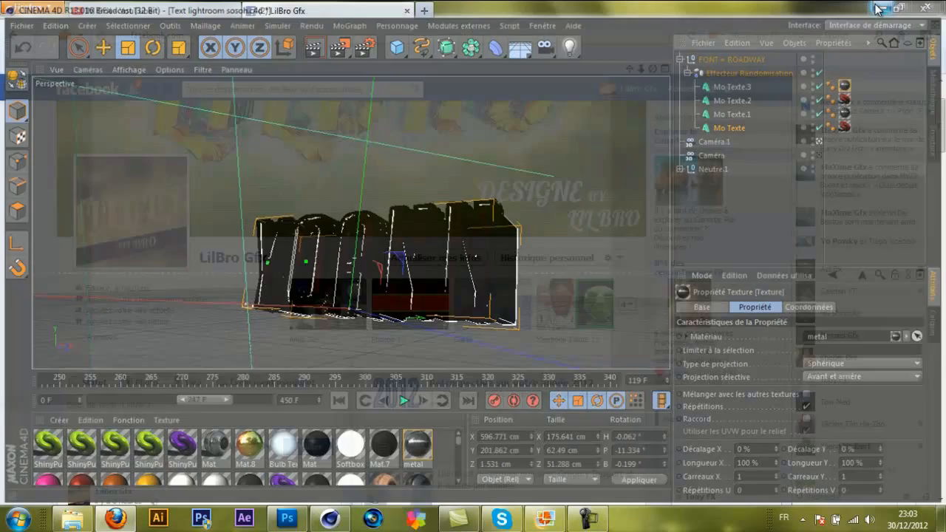
left_click(883, 8)
left_click(885, 8)
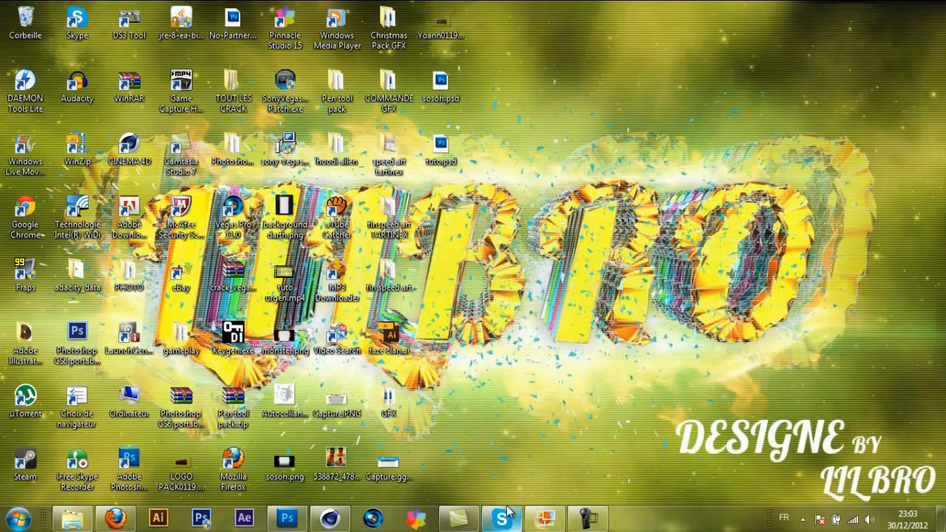
- Return to Cinema 4D and quit it without saving the changes to the text project
left_click(331, 519)
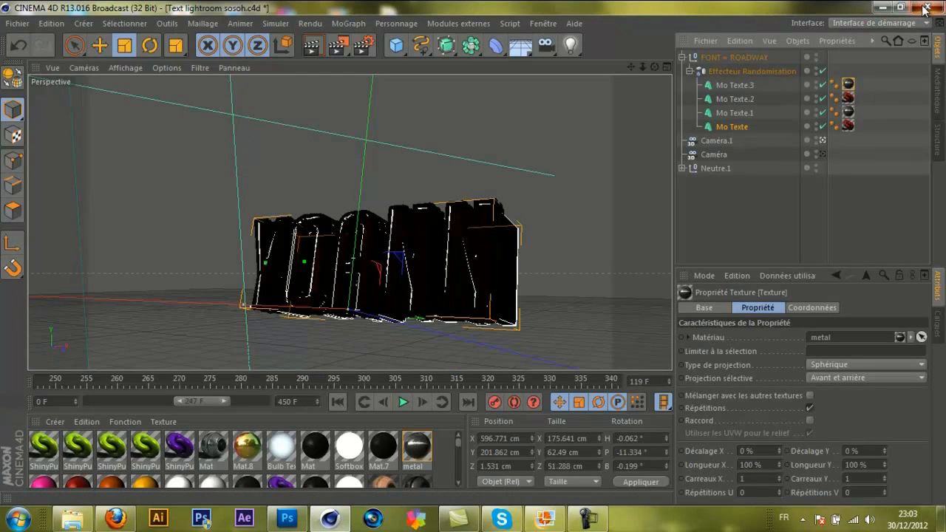
key("alt+F4")
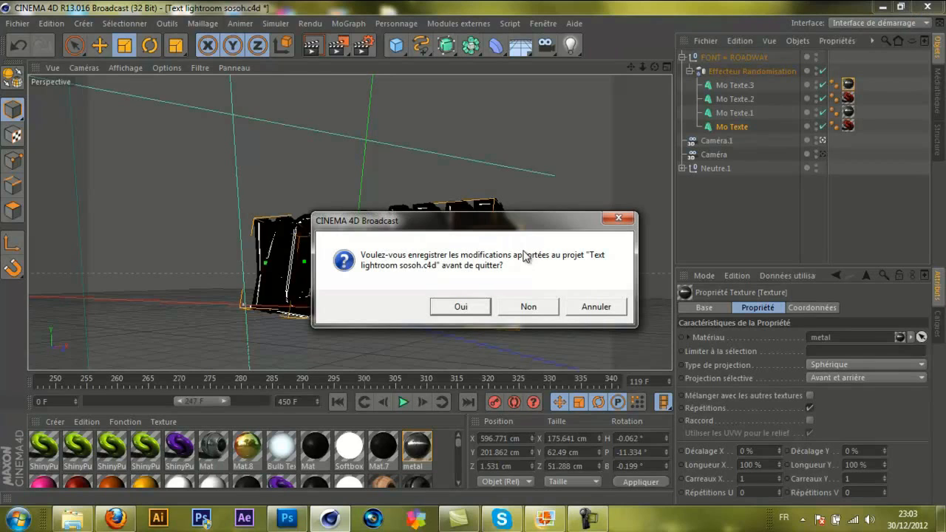
left_click(530, 306)
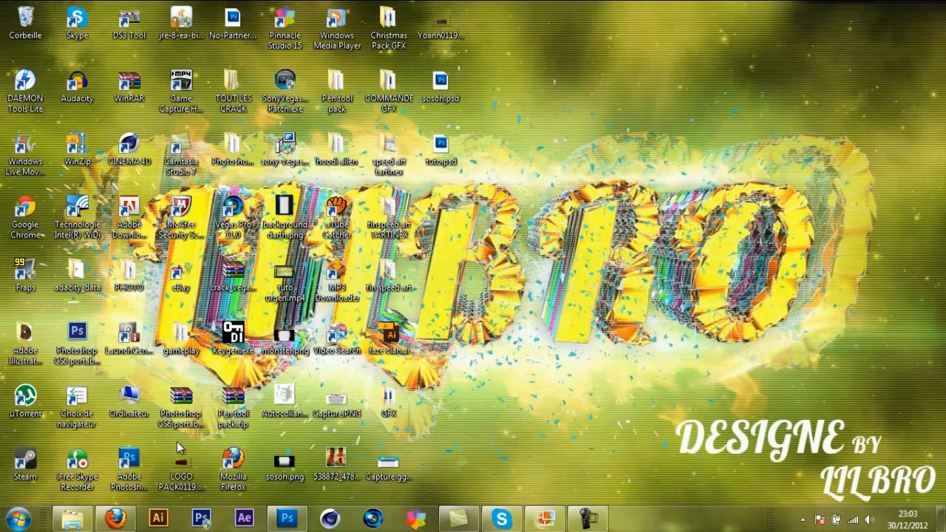
- Switch to Windows Explorer and open the GFX folder on the desktop
left_click(72, 519)
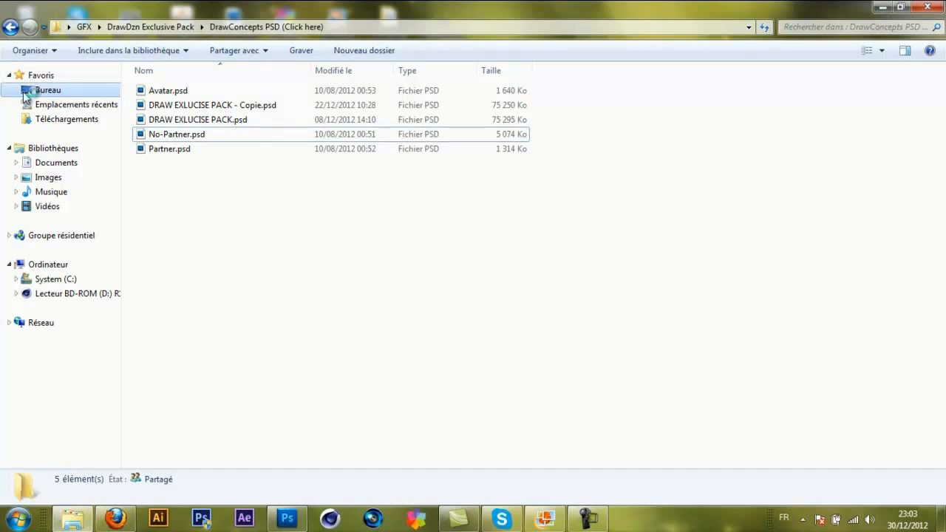
left_click(26, 95)
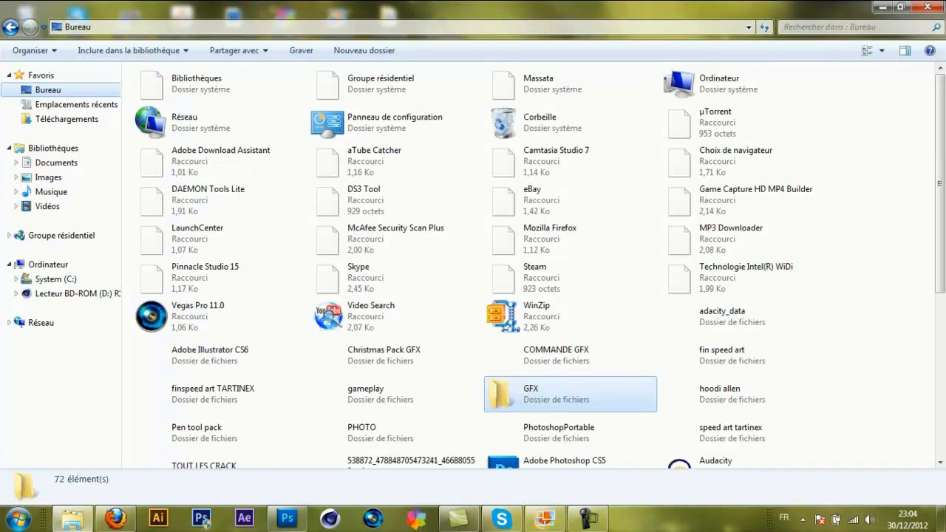
left_click(545, 391)
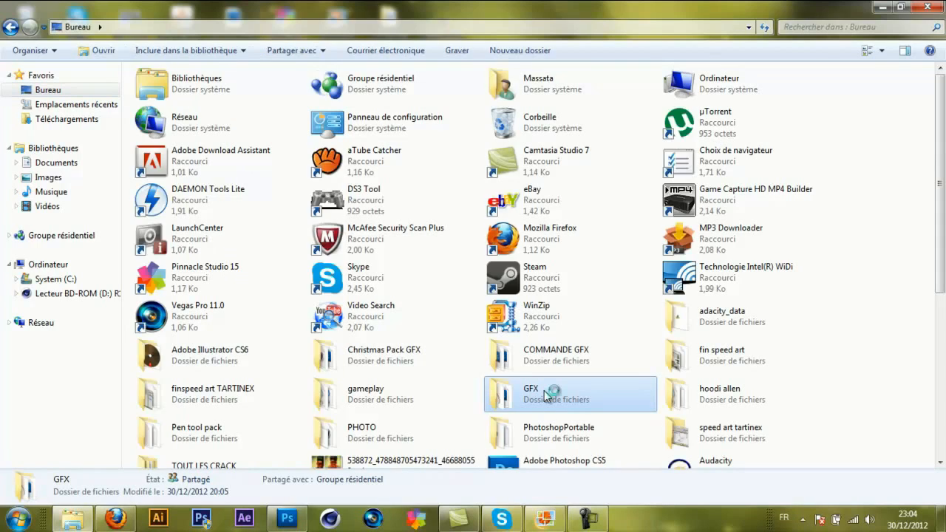
double_click(544, 392)
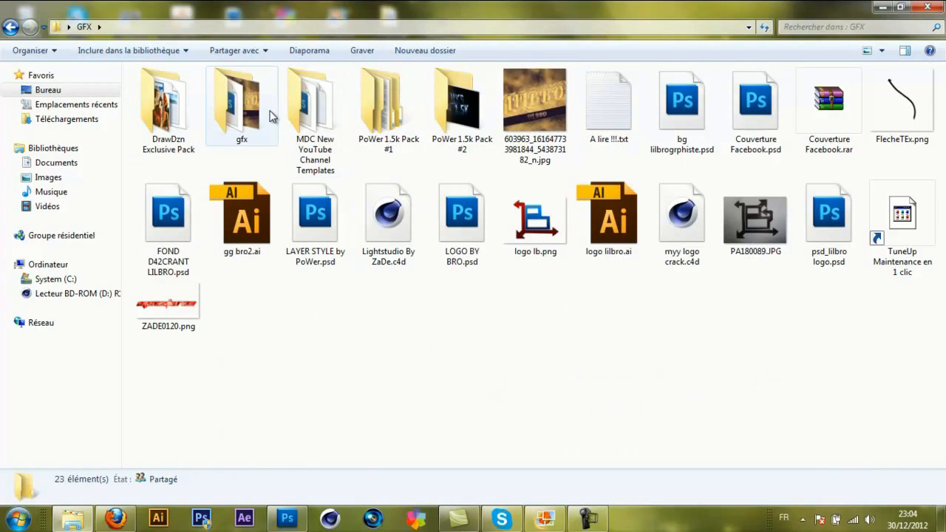
- Open No-Partner.psd from the DrawDzn Exclusive Pack's DrawConcepts PSD folder in Photoshop and remove its horizontal guide
double_click(190, 119)
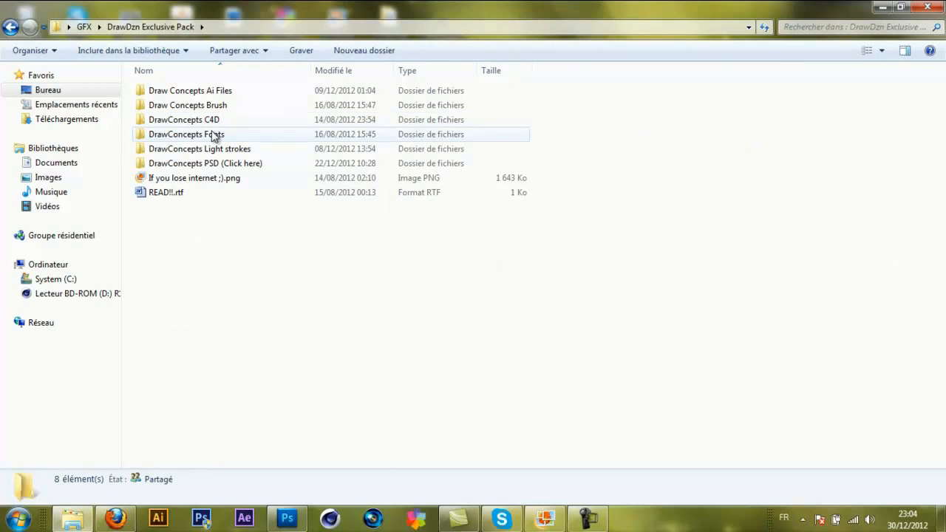
left_click(218, 163)
double_click(217, 163)
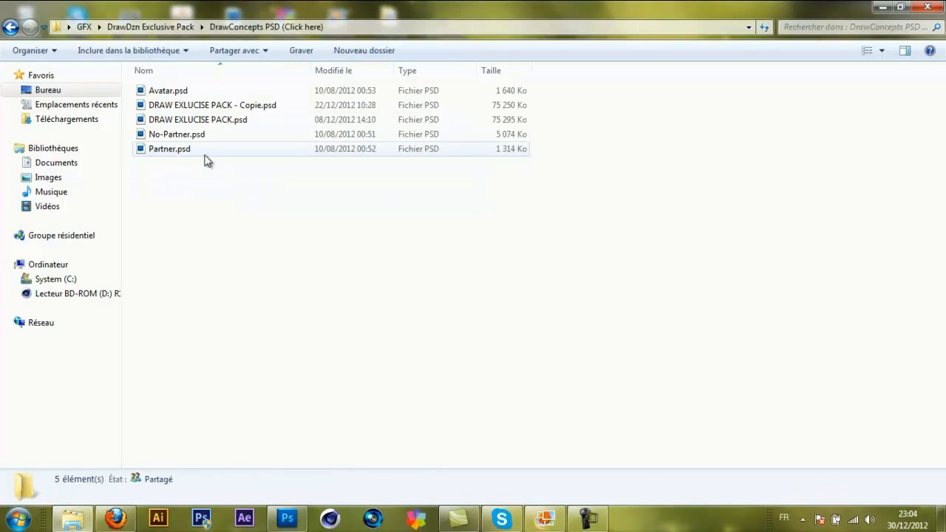
mouse_move(196, 135)
left_mouse_down()
mouse_move(330, 363)
mouse_move(293, 514)
mouse_move(287, 373)
left_mouse_up()
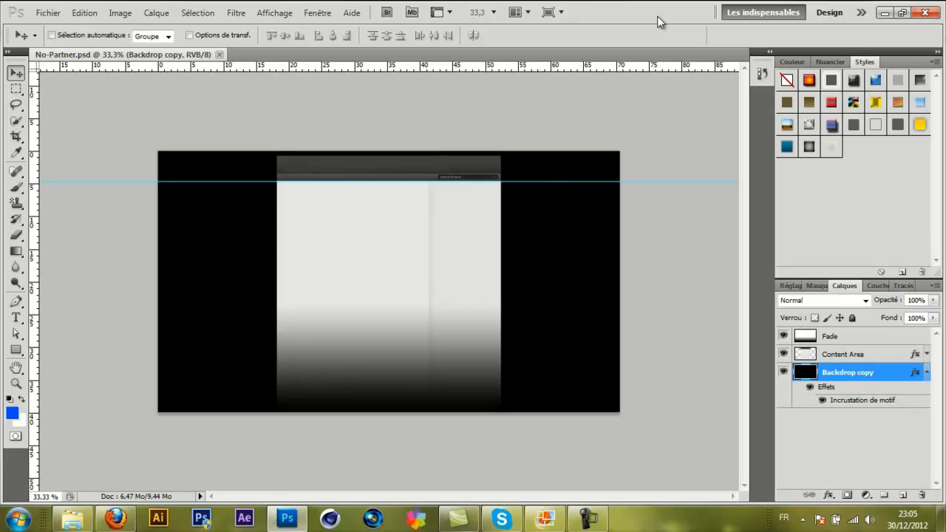
mouse_move(638, 182)
left_mouse_down()
mouse_move(634, 220)
mouse_move(629, 202)
mouse_move(650, 181)
left_mouse_up()
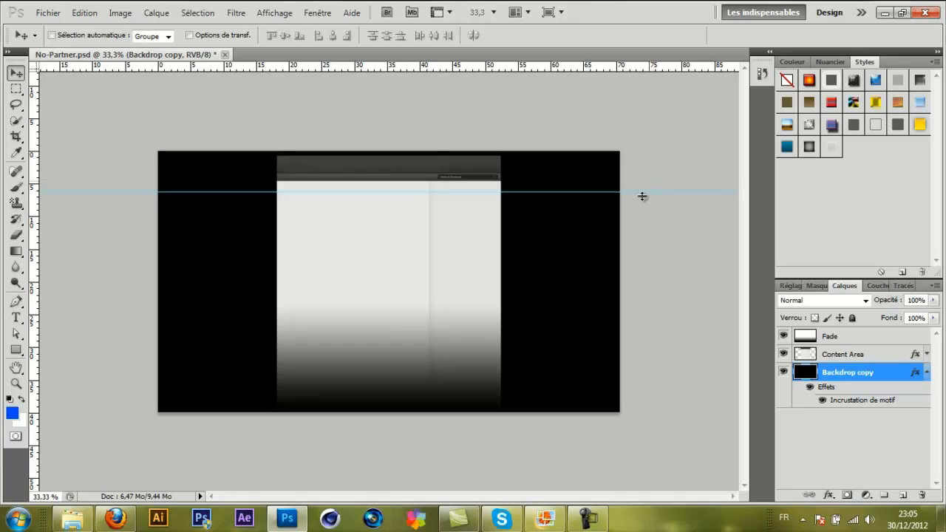
left_click_drag(644, 182, 643, 68)
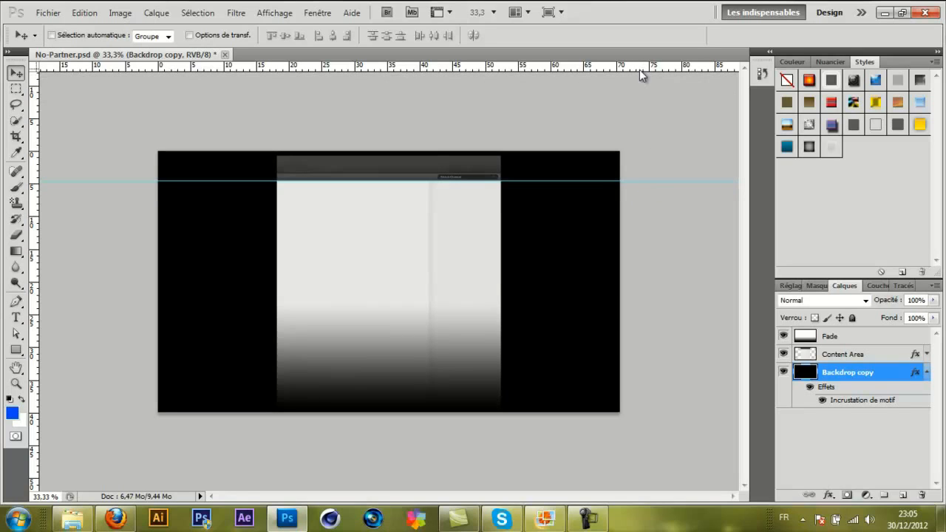
- Switch to the desktop and open tuto.psd in Photoshop as a separate document
left_click(881, 12)
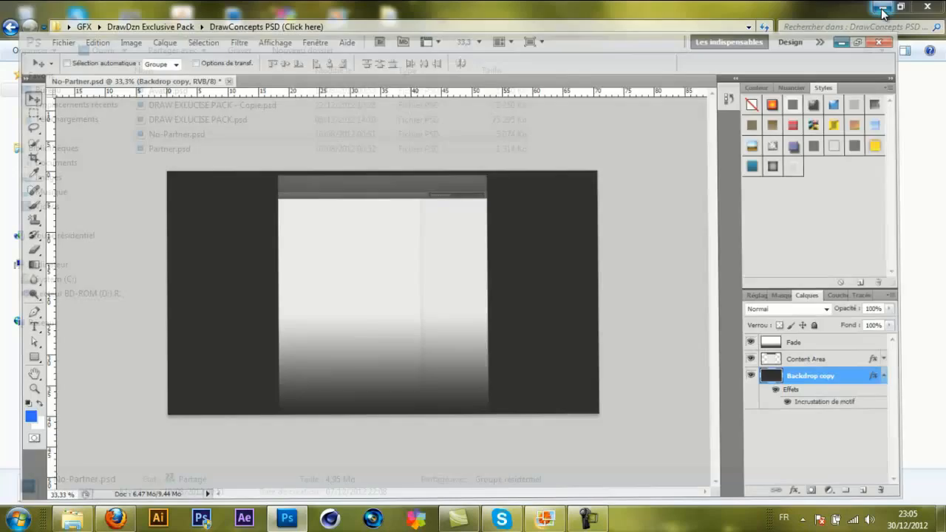
left_click(881, 8)
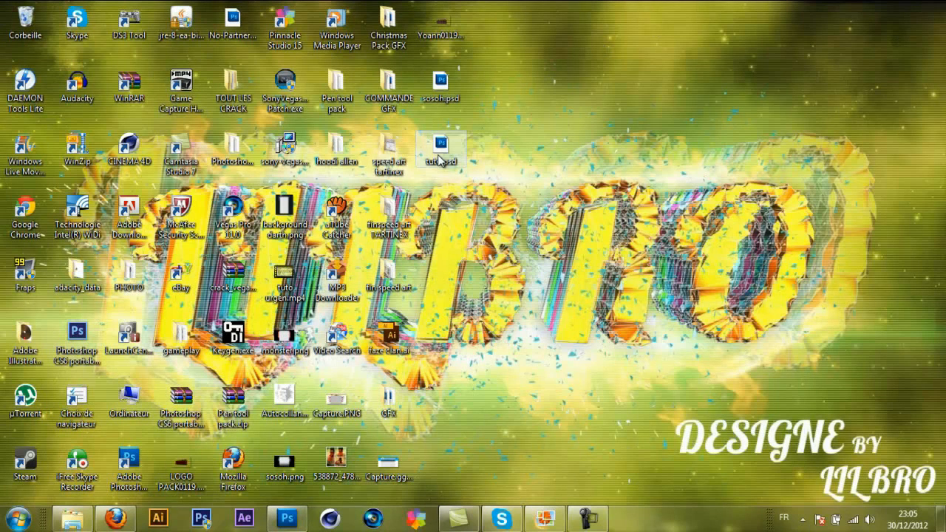
left_click_drag(440, 159, 275, 42)
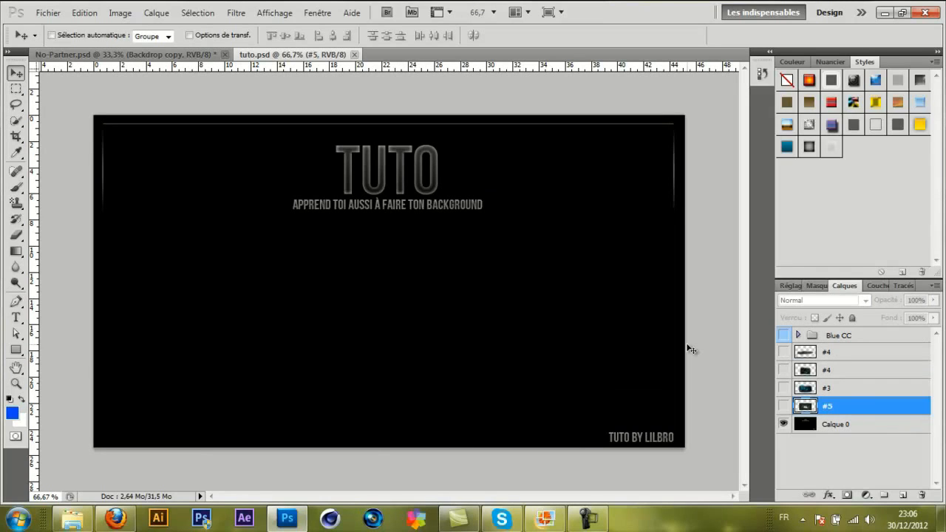
- Make the Blue CC colour-correction group visible in tuto.psd
left_click(783, 338)
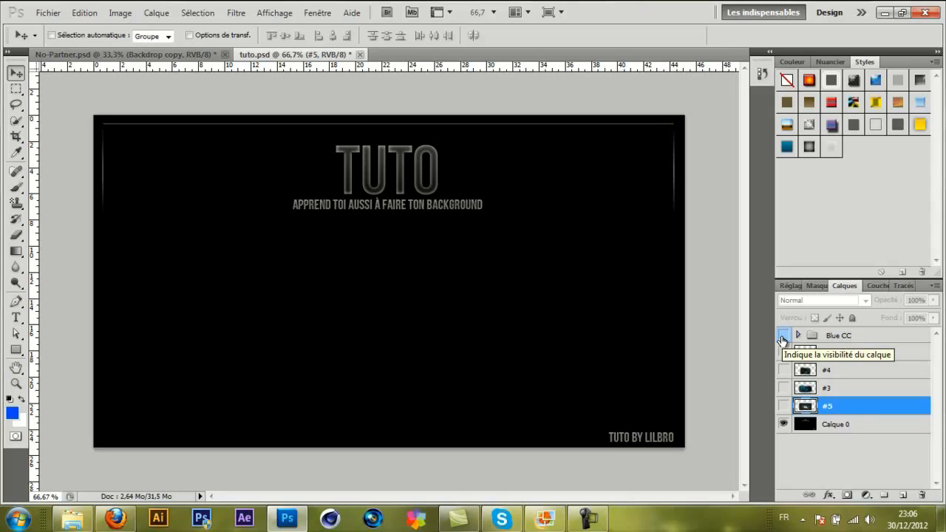
left_click(783, 337)
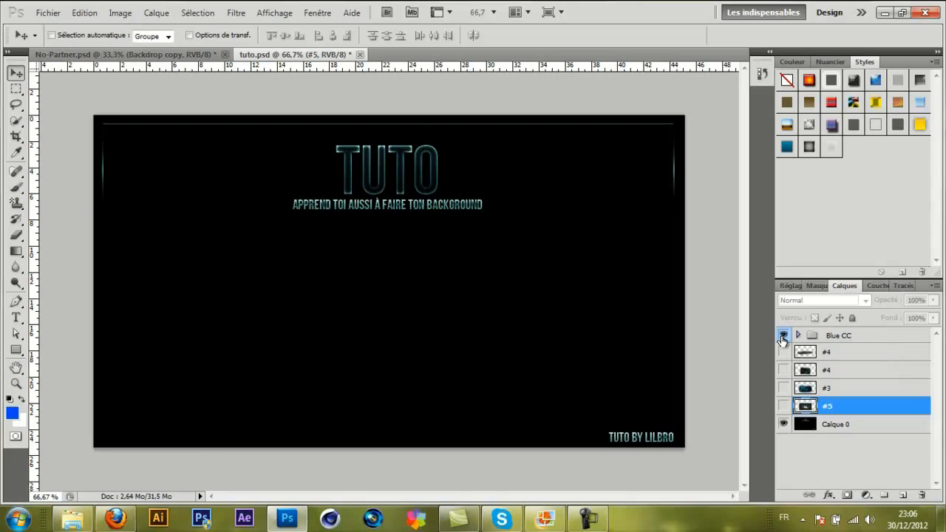
left_click(783, 339)
- Preview the hidden layers #4, #3 and #5 in turn, and compare the document with Blue CC and Calque 0 shown and hidden
left_click(783, 353)
left_click(783, 352)
left_click(783, 369)
left_click(783, 389)
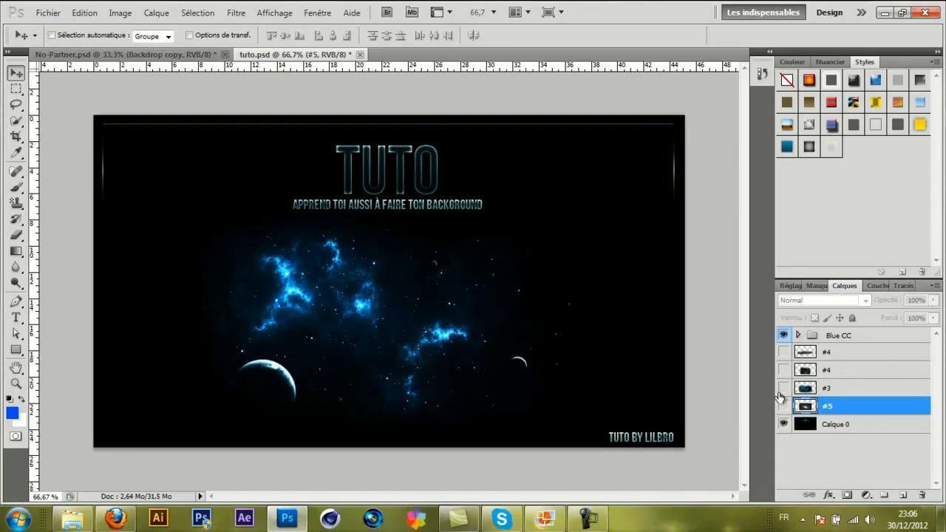
left_click(783, 388)
left_click(783, 406)
left_click(782, 408)
left_click(784, 335)
left_click(783, 424)
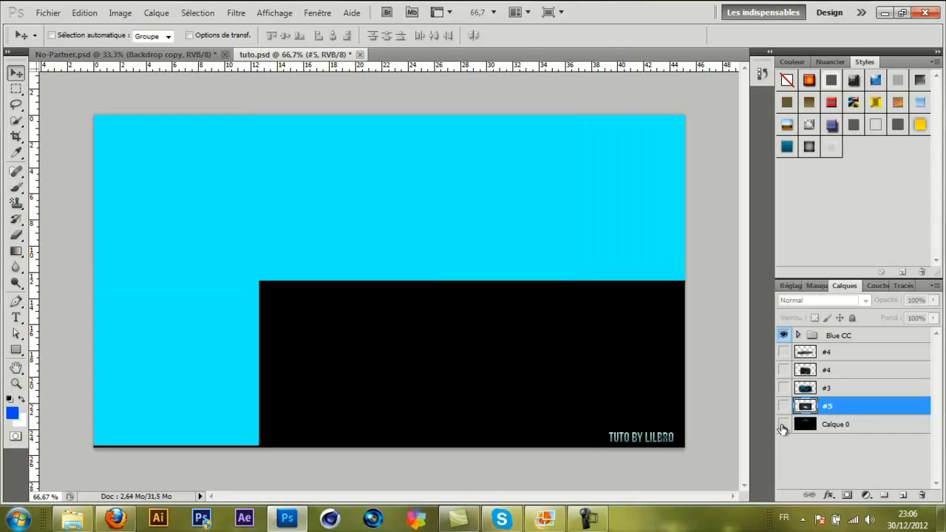
left_click(783, 425)
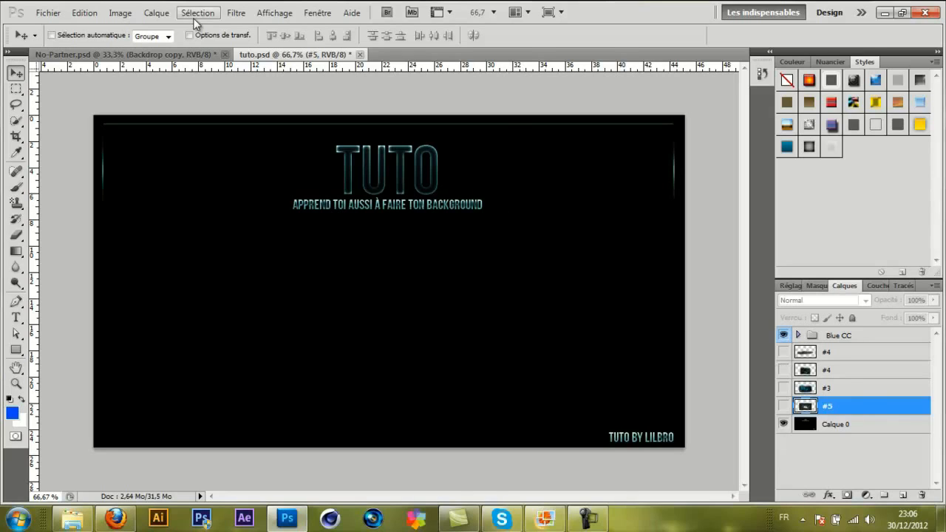
- Lock all properties of the Calque 0 layer and select layer #5
left_click(856, 425)
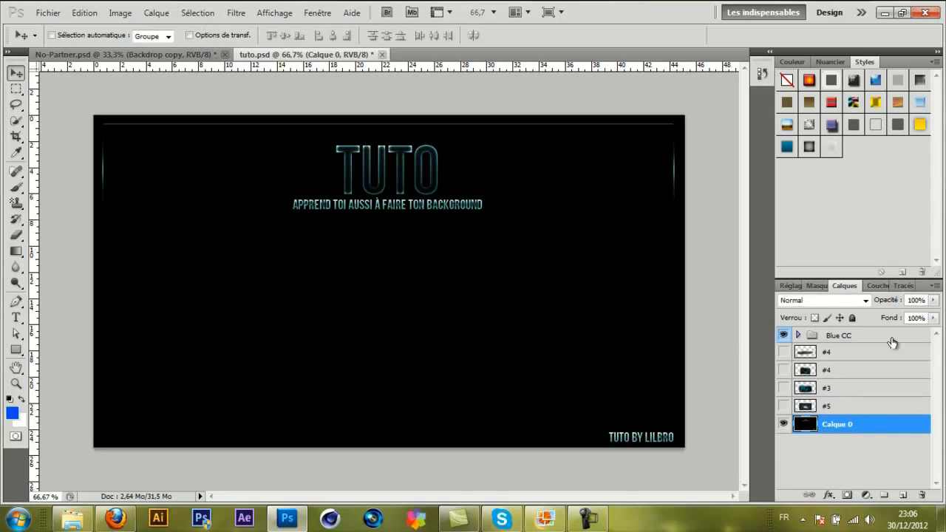
left_click(852, 318)
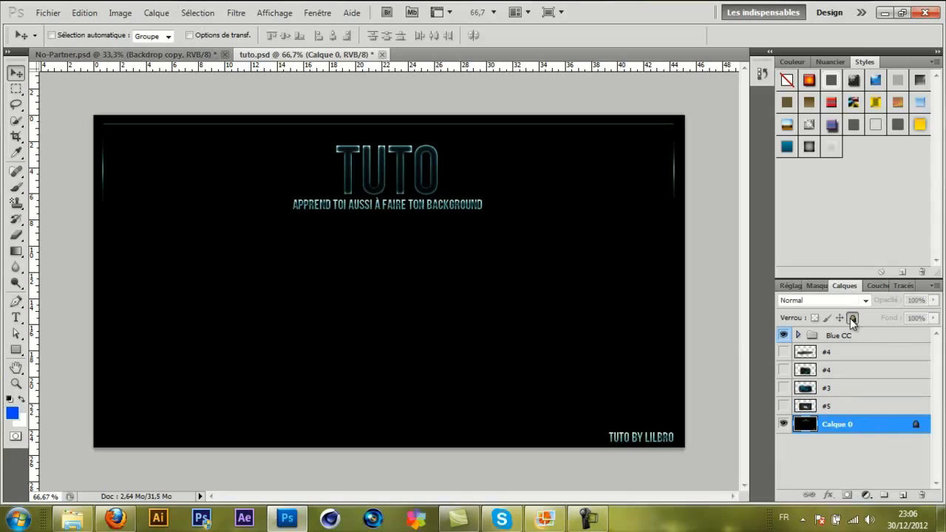
left_click(825, 405)
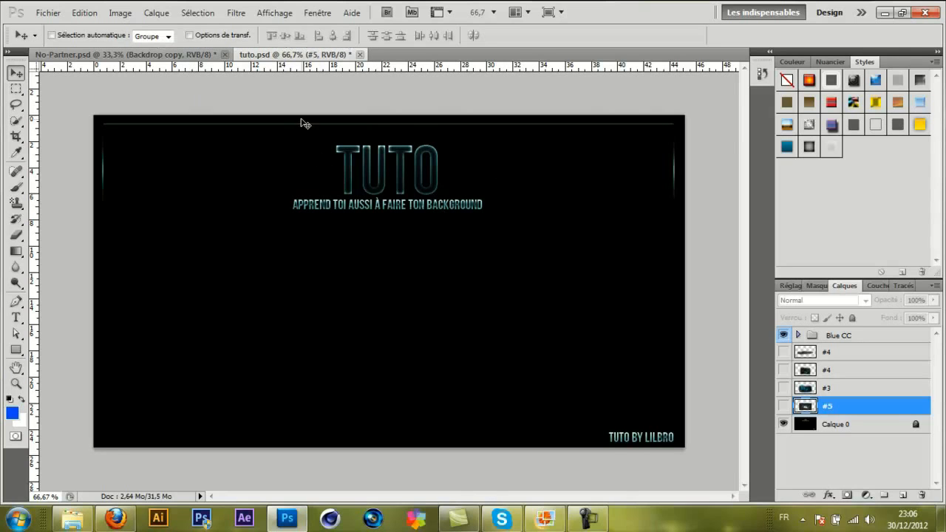
- Place the rendered first-name PNG from the desktop into No-Partner.psd above the Backdrop copy layer
left_click(173, 58)
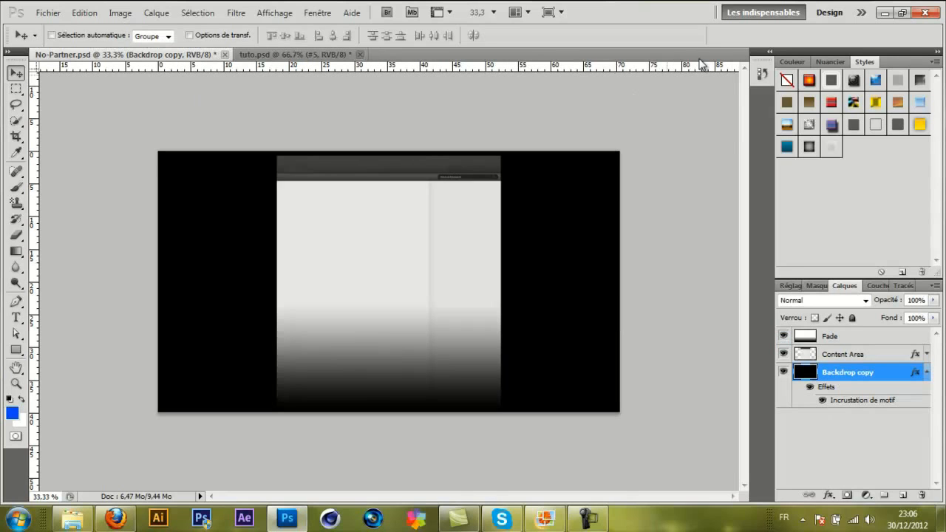
left_click(887, 11)
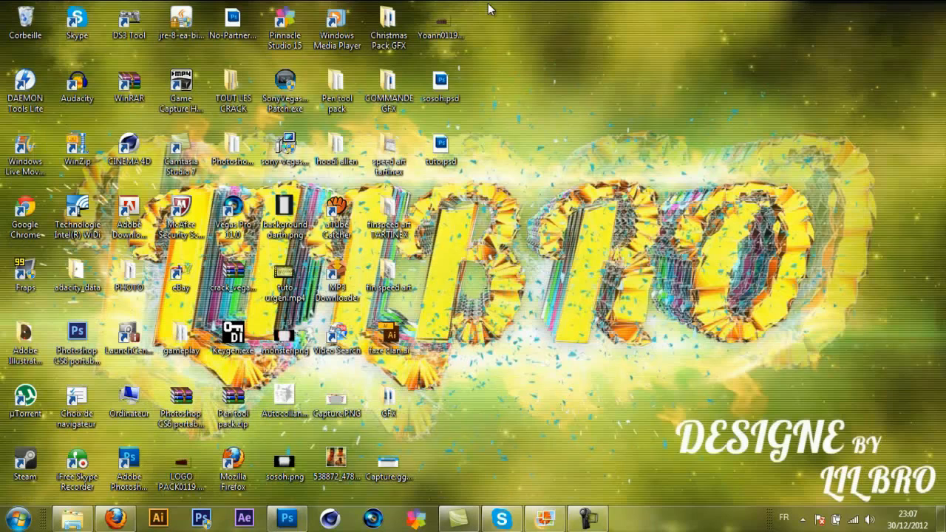
left_click_drag(466, 20, 311, 290)
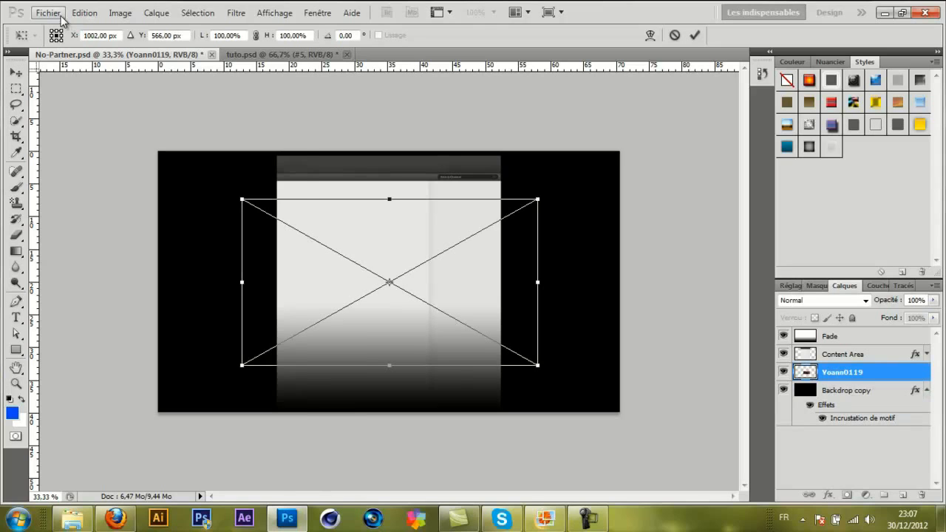
left_click(62, 17)
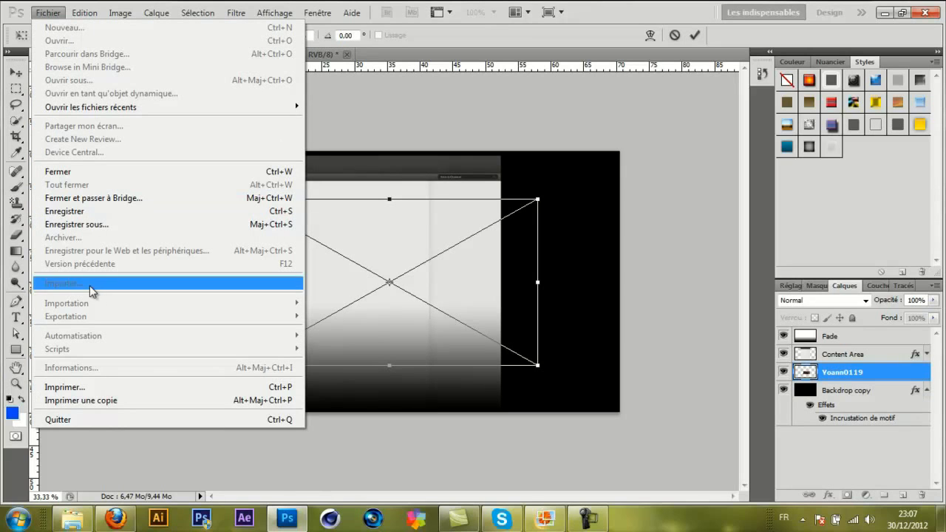
left_click(378, 113)
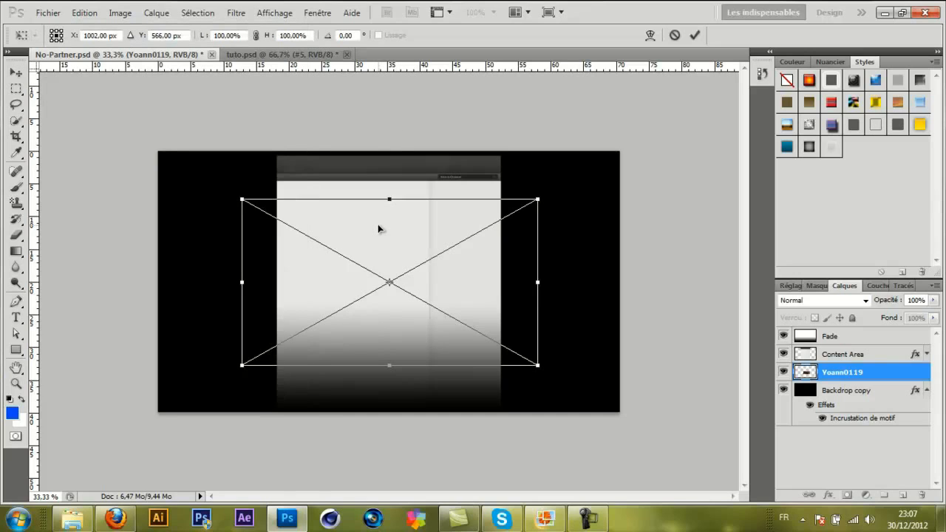
- Rotate the placed name image 90° clockwise and move it to the black area right of the content area
right_click(378, 225)
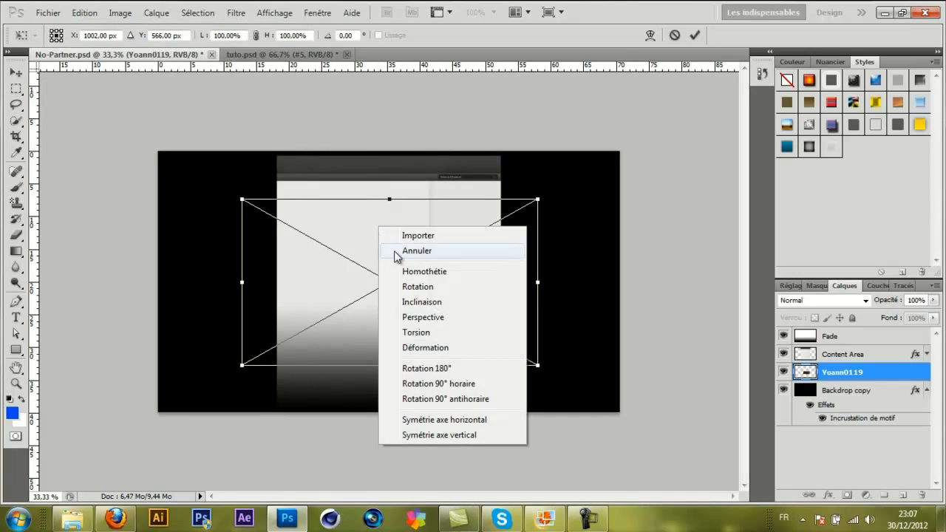
left_click(468, 384)
left_click_drag(434, 300, 592, 267)
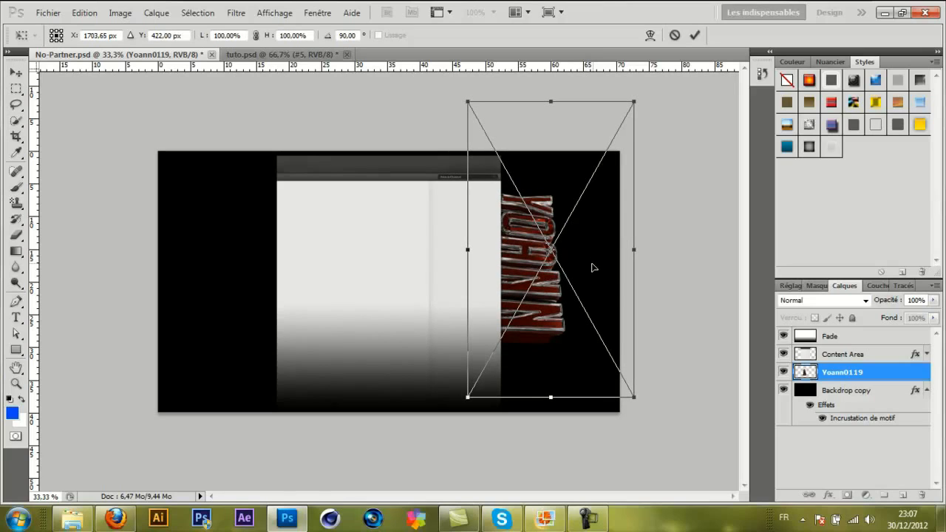
- Scale the name image proportionally to about 46.66%, commit the placement and shift it slightly down beside the content area
left_click(253, 37)
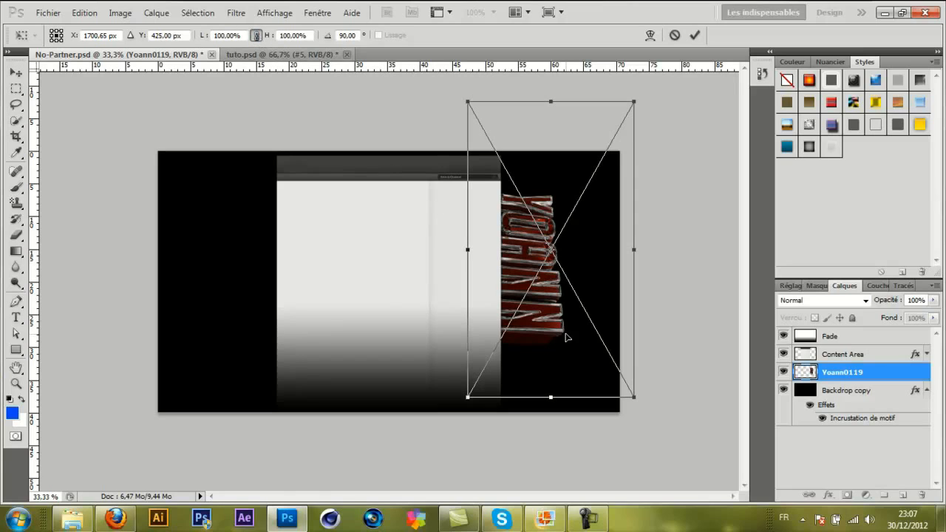
left_click_drag(634, 394, 557, 260)
left_click_drag(539, 193, 556, 259)
left_click_drag(575, 326, 561, 311)
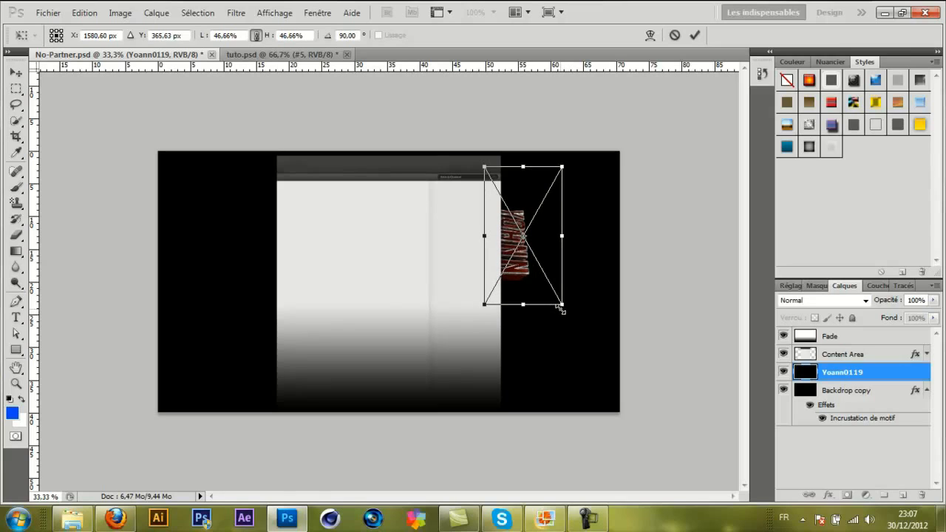
key("Return")
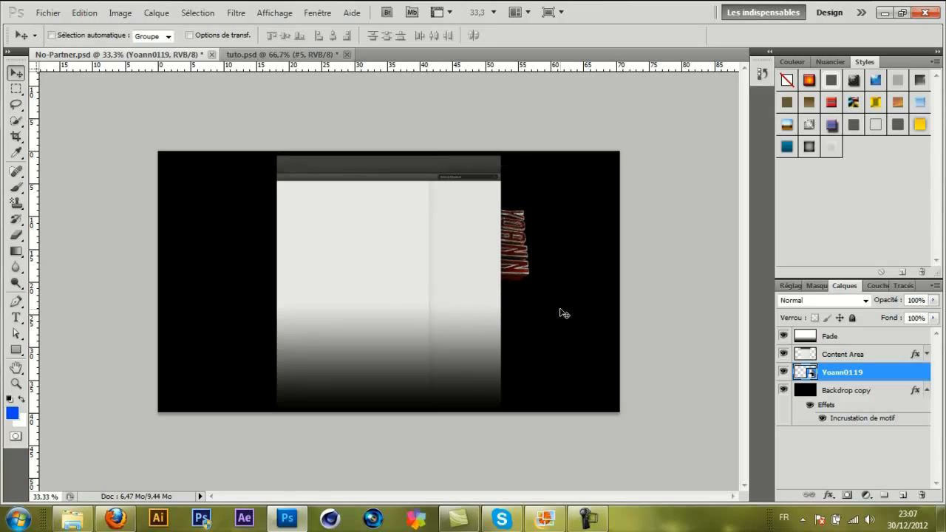
left_click_drag(521, 273, 521, 268)
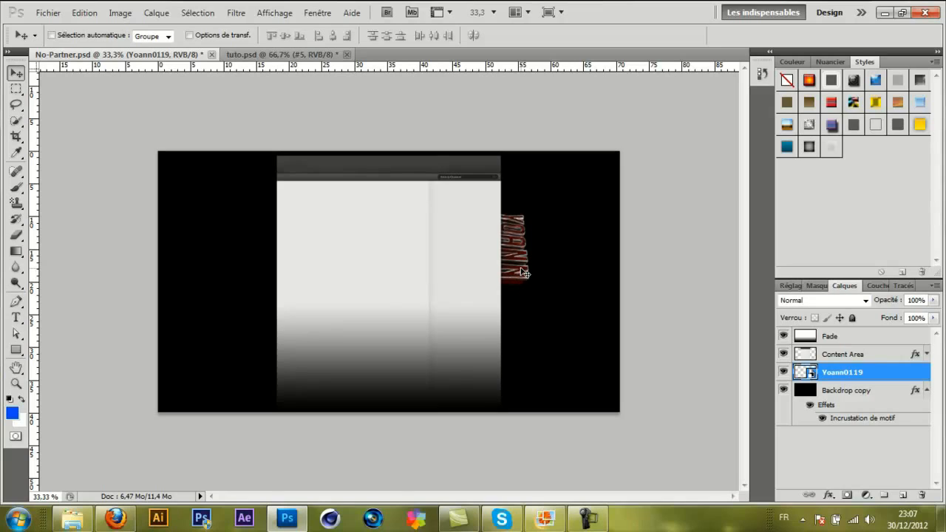
- Create a layer group below Content Area, put the name image layer inside it and select that layer
left_click(885, 495)
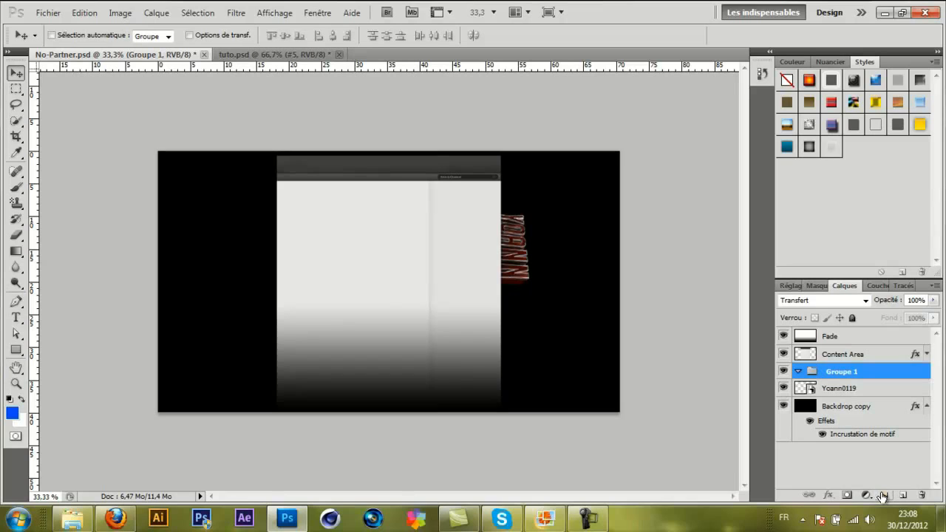
left_click_drag(831, 390, 834, 372)
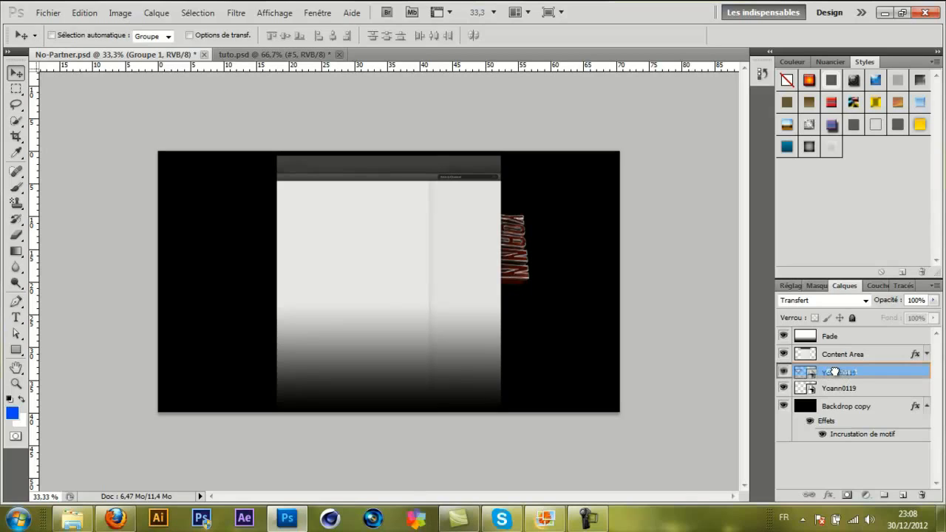
left_click_drag(834, 371, 834, 372)
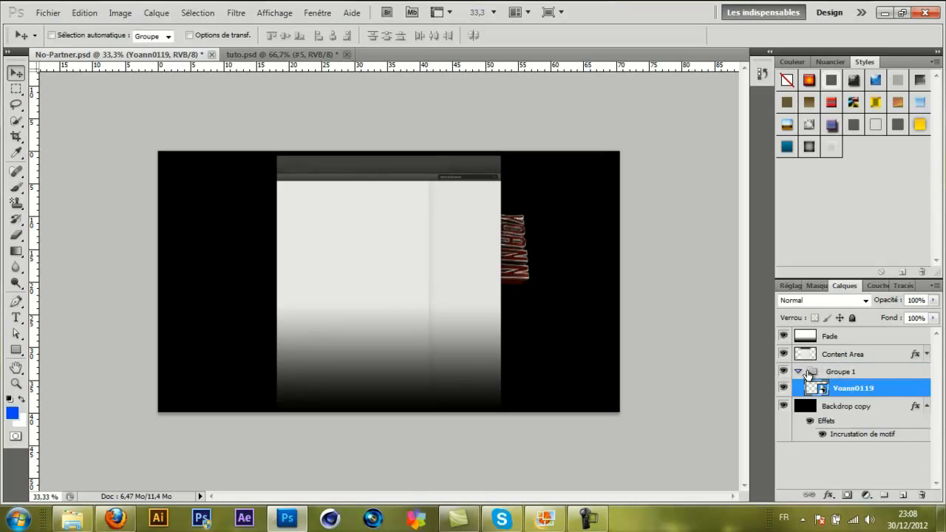
left_click(799, 374)
left_click(799, 373)
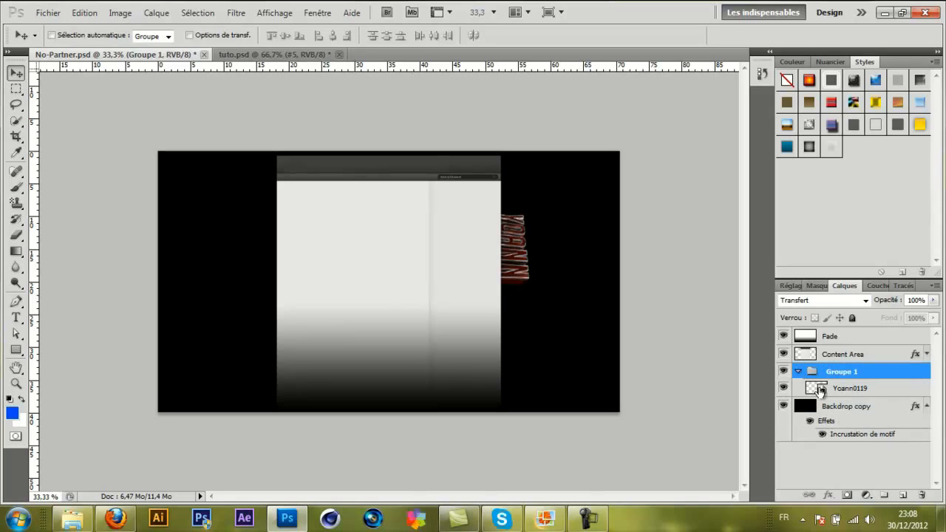
left_click(825, 388)
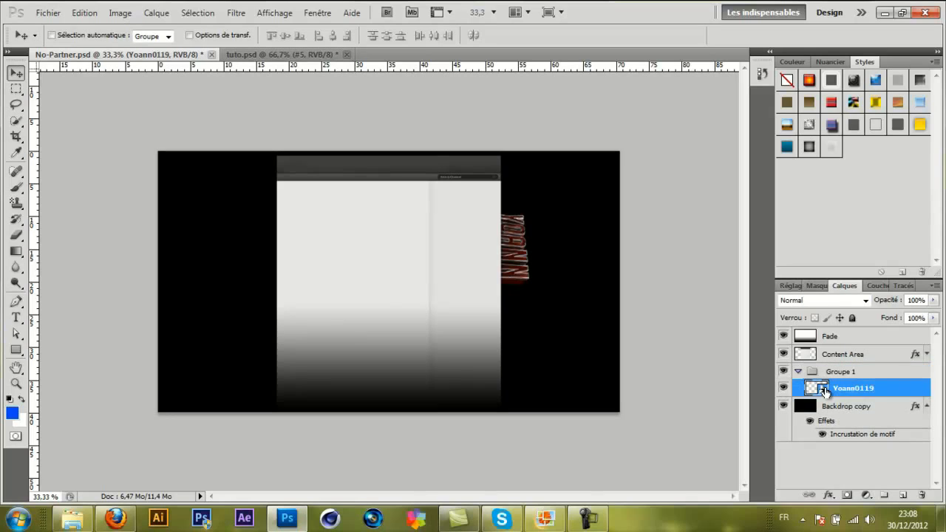
- Copy the Blue CC group from tuto.psd into No-Partner.psd, inside Groupe 1 above the name image layer
left_click(272, 55)
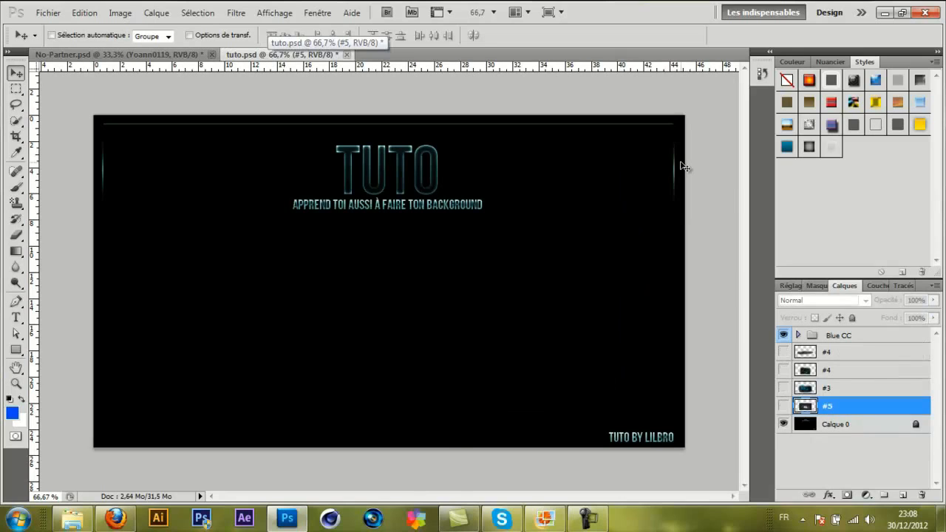
left_click(876, 338)
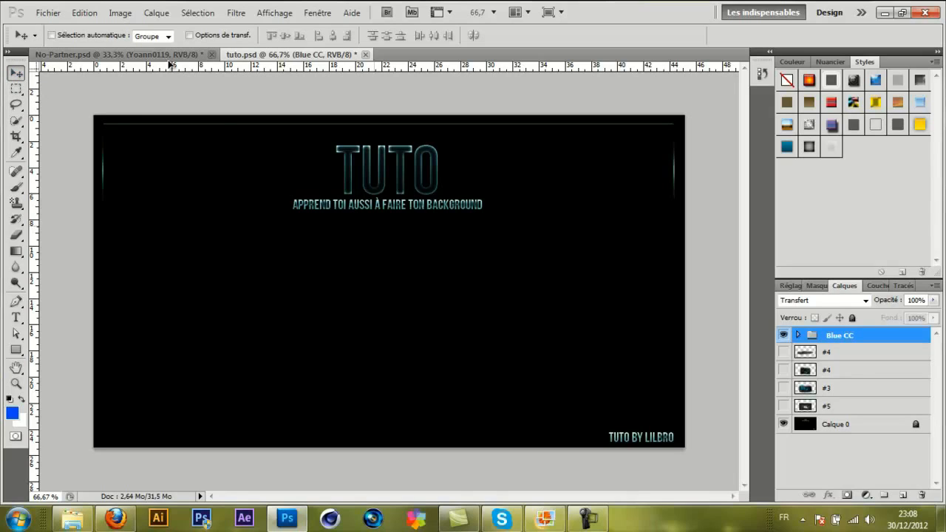
left_click(165, 56)
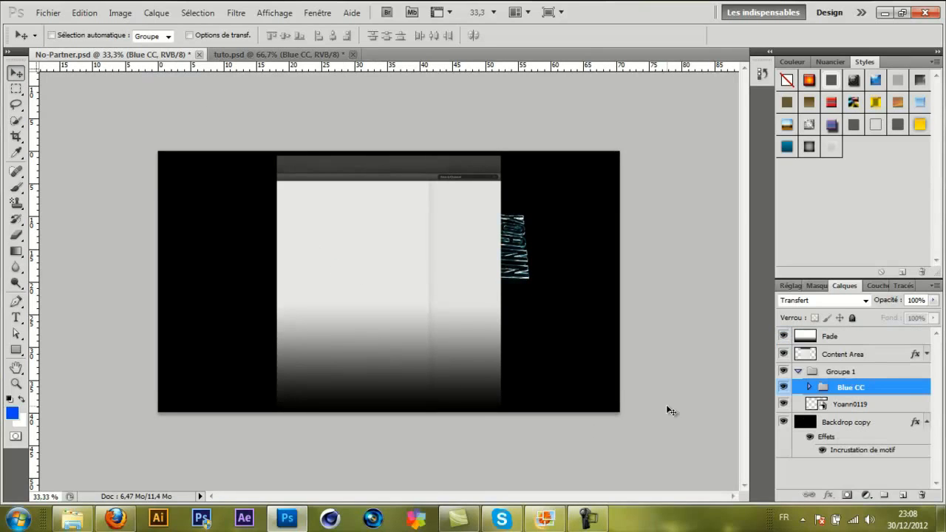
- Move the Blue CC group out of Groupe 1 to above Fade, and place the Content Area layer above Blue CC
left_click_drag(811, 387, 830, 333)
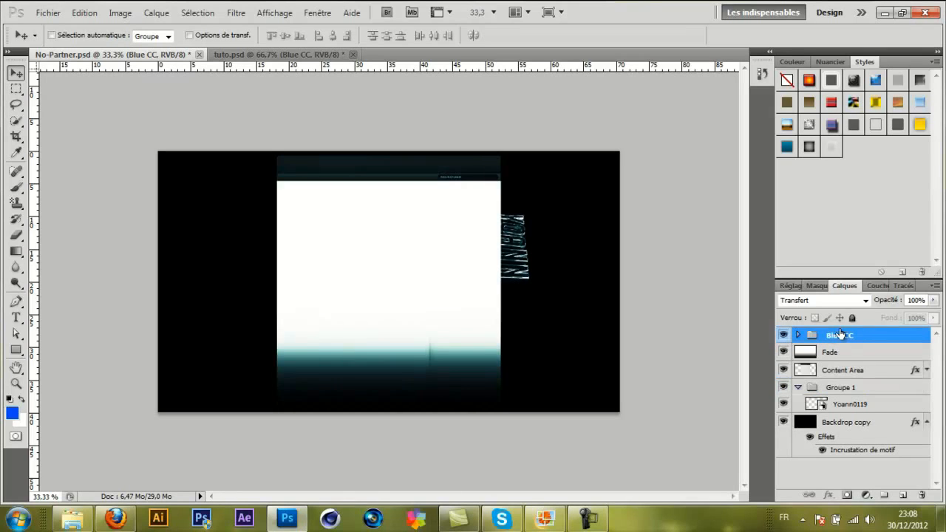
left_click(798, 336)
left_click(798, 337)
left_click(797, 336)
left_click(798, 337)
left_click(798, 337)
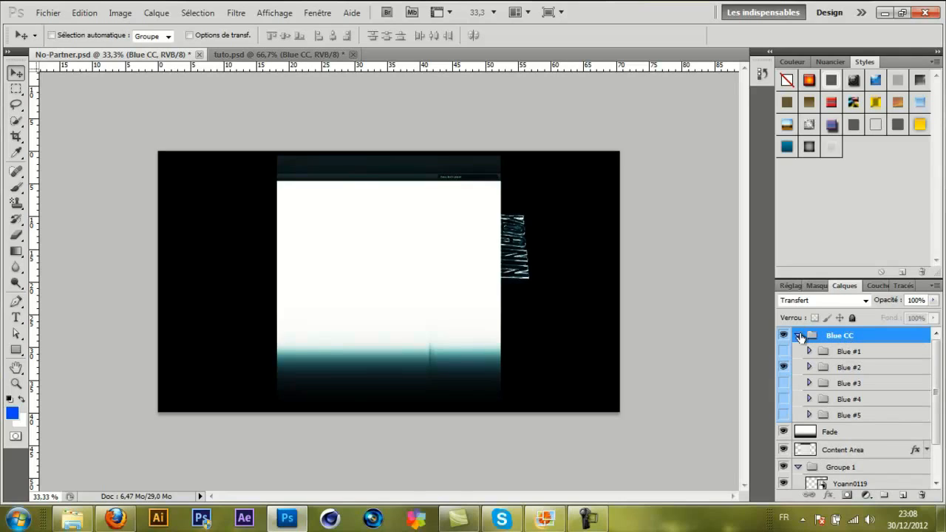
left_click(798, 336)
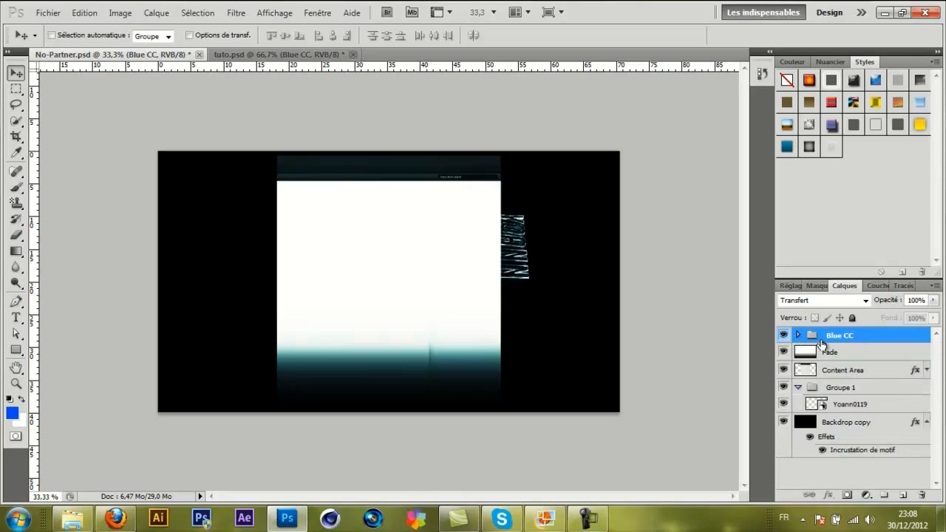
left_click_drag(836, 371, 827, 332)
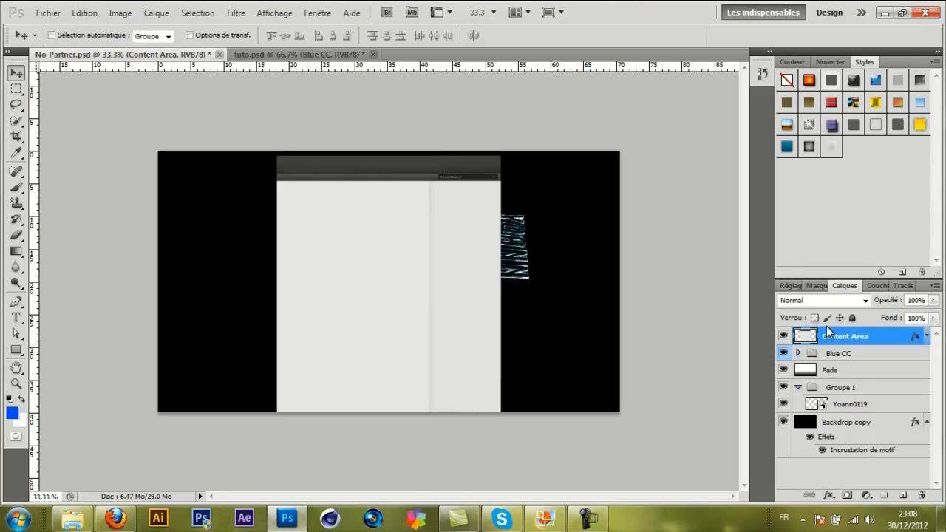
- Show the upper #4 light flare layer in tuto.psd and copy it into No-Partner.psd, inside Groupe 1 above the name image layer
left_click(850, 405)
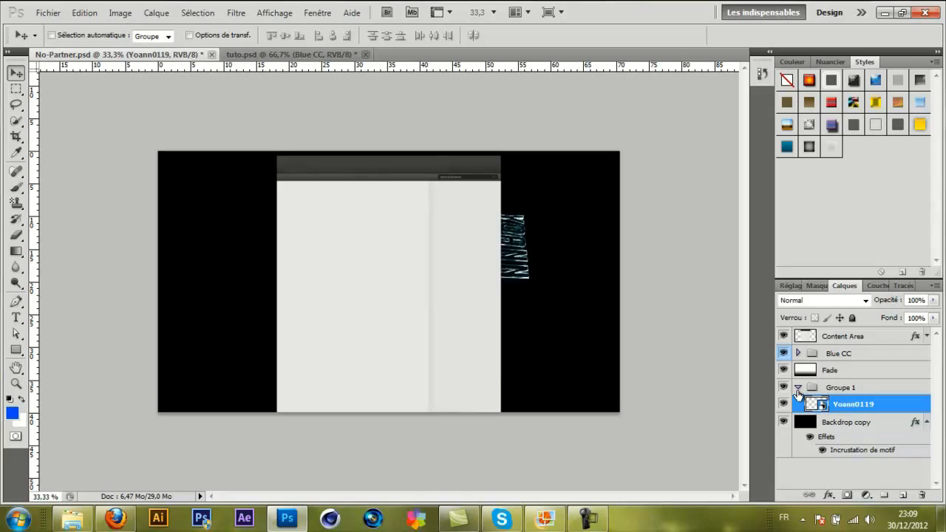
left_click(798, 393)
left_click(839, 404)
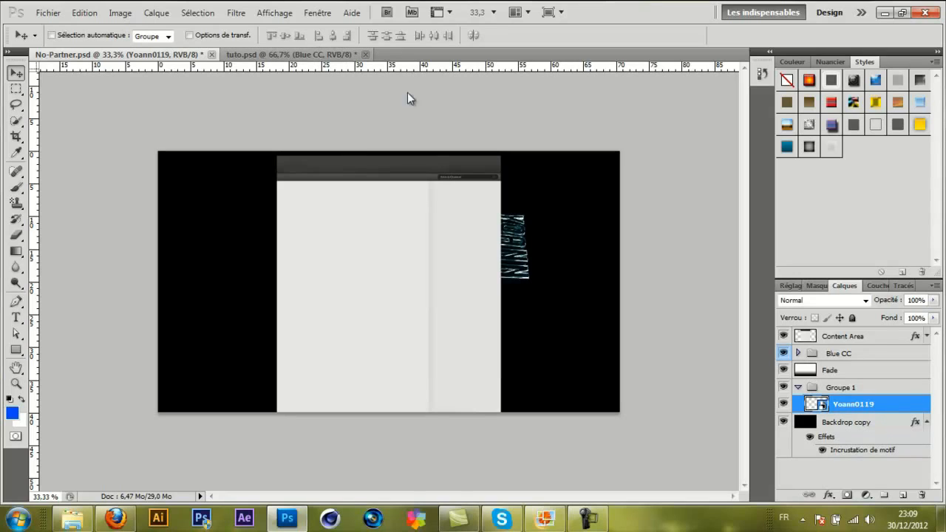
key("ctrl+Tab")
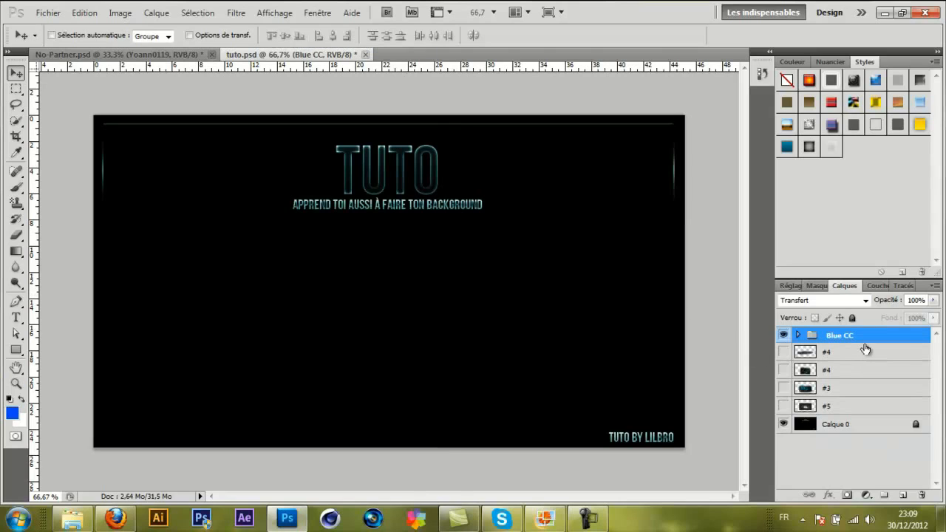
left_click(824, 358)
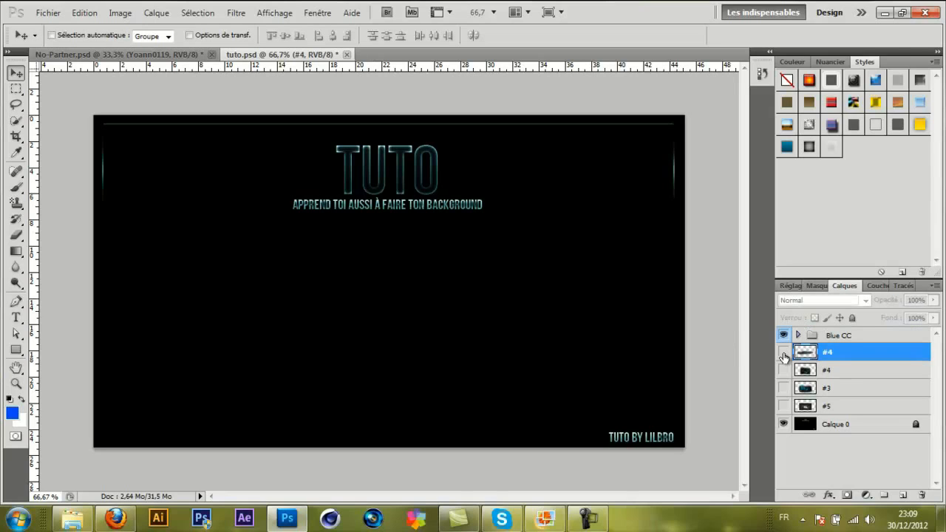
left_click(784, 354)
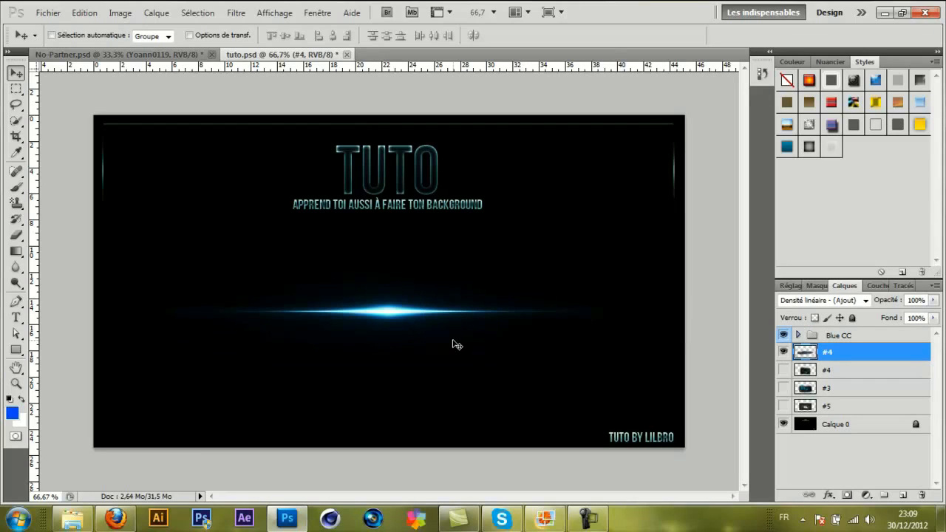
left_click_drag(281, 152, 370, 276)
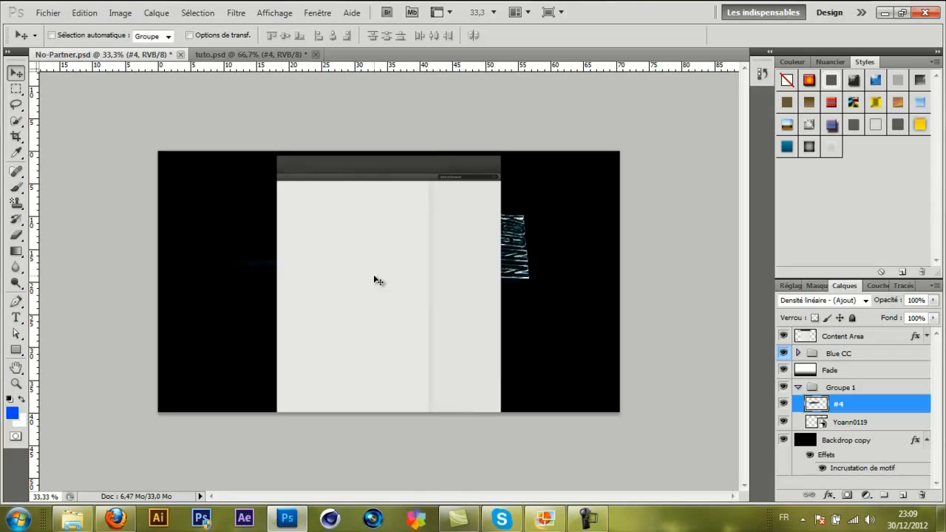
- Rotate the #4 flare 90° clockwise and move it onto the content area's right edge behind the name
key("ctrl+plus")
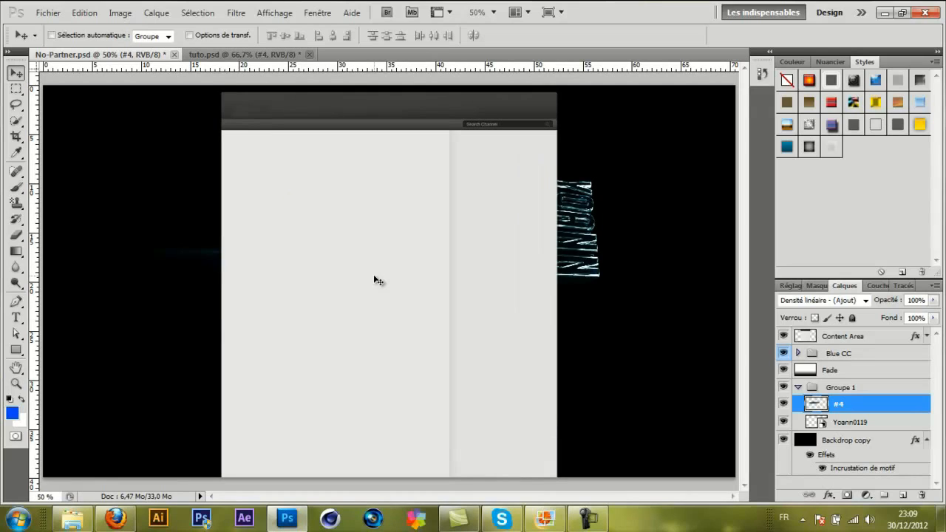
key("ctrl+t")
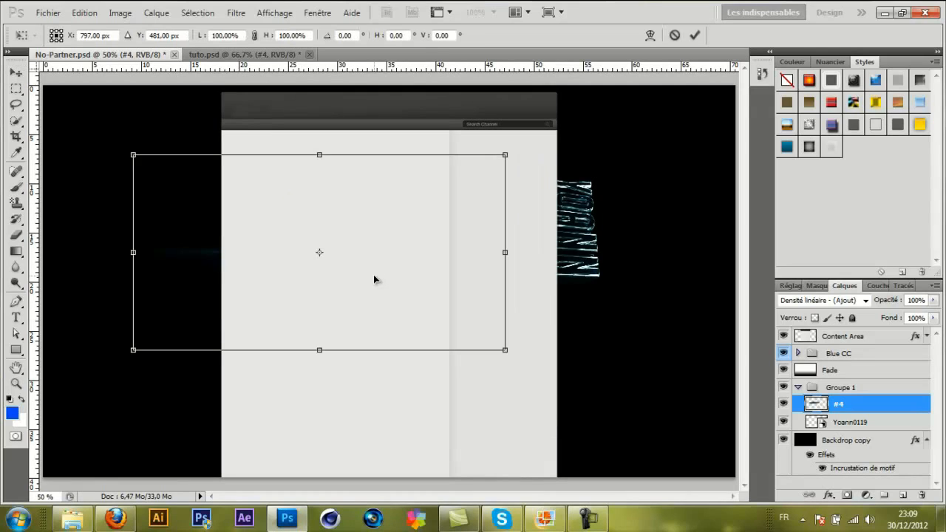
right_click(374, 278)
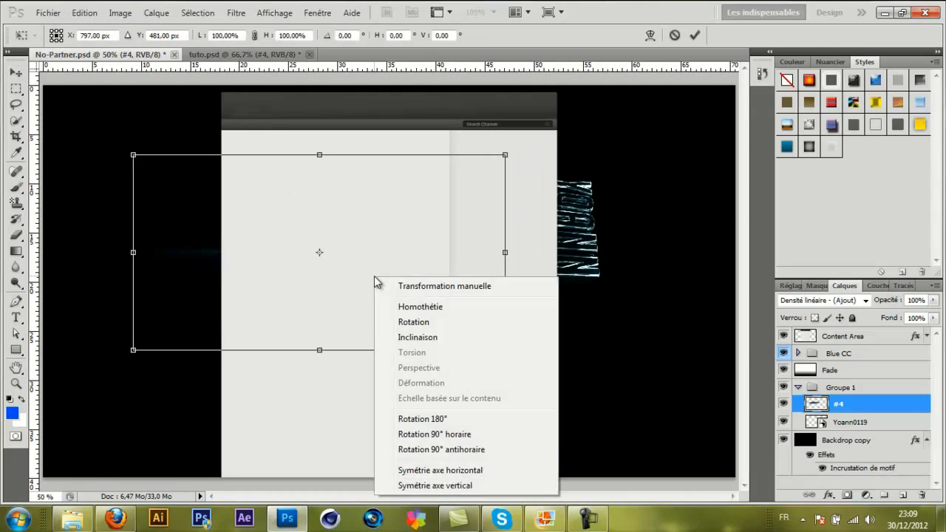
left_click(475, 434)
left_click_drag(503, 323, 586, 309)
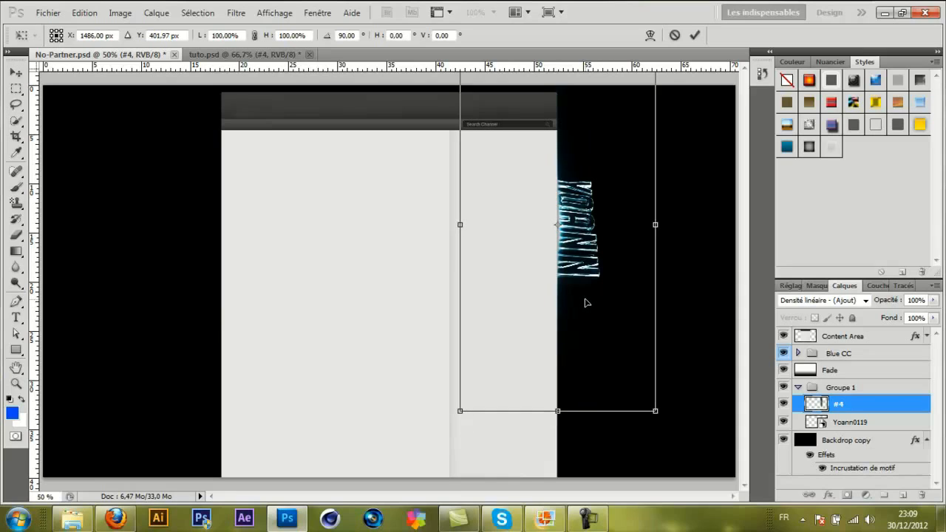
left_click_drag(587, 306, 588, 303)
- Fine-tune the flare's position on the content area's right edge to X 1486 px, Y 393.47 px and commit the transformation
key("ctrl+plus")
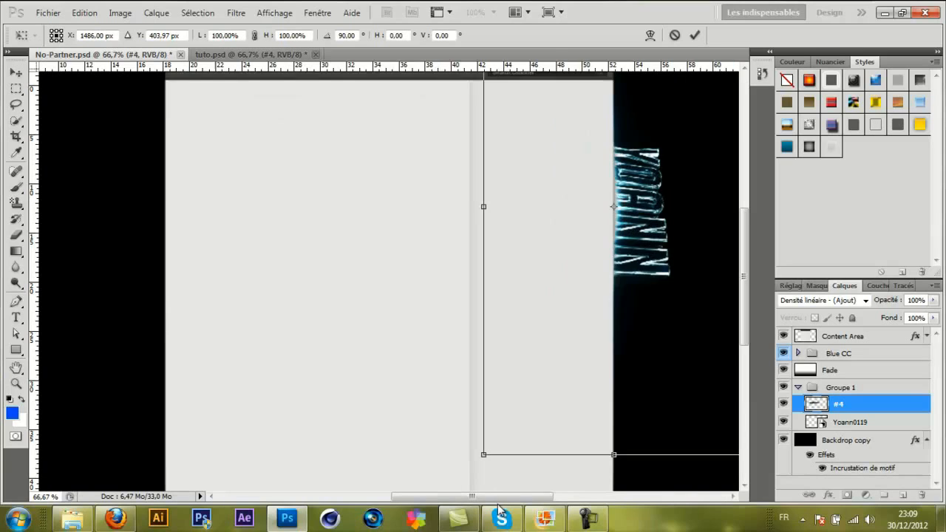
left_click_drag(500, 499, 560, 501)
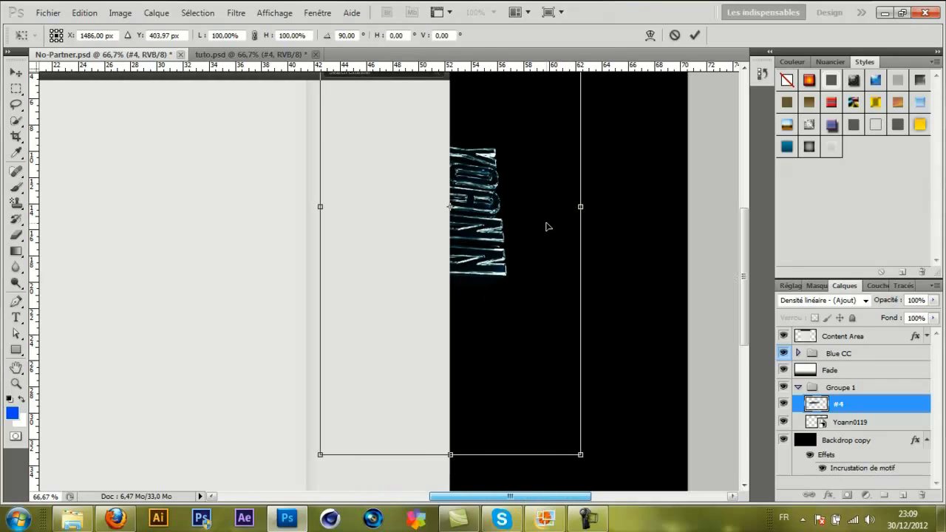
key("Up")
key("Up")
key("Up")
key("Up")
key("Up")
key("Up")
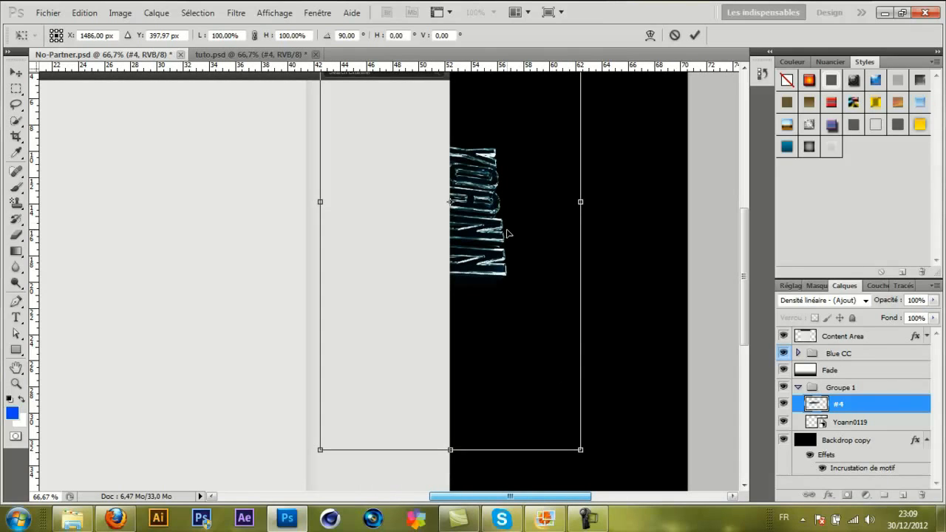
key("Right")
key("Right")
key("Right")
key("Right")
key("Right")
key("Right")
key("Right")
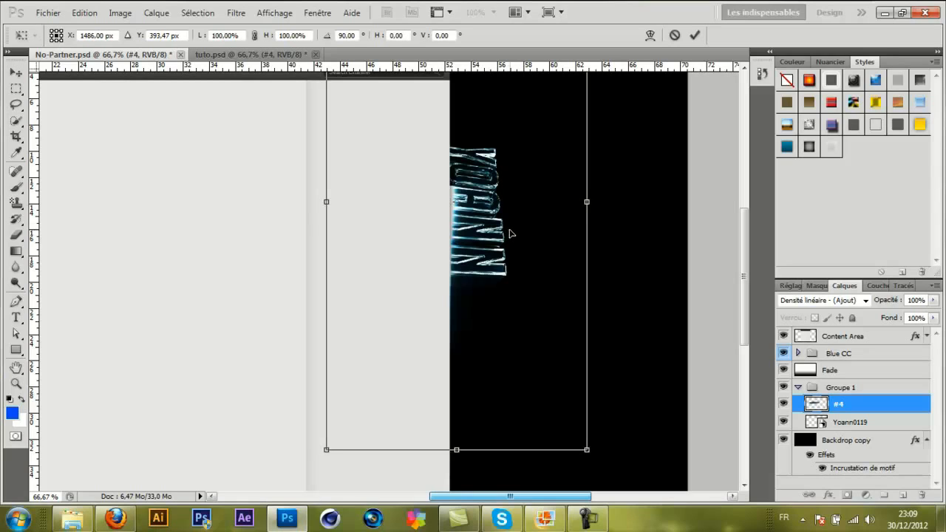
key("Left")
key("Left")
key("Left")
key("Left")
key("Left")
key("Left")
key("Left")
key("Left")
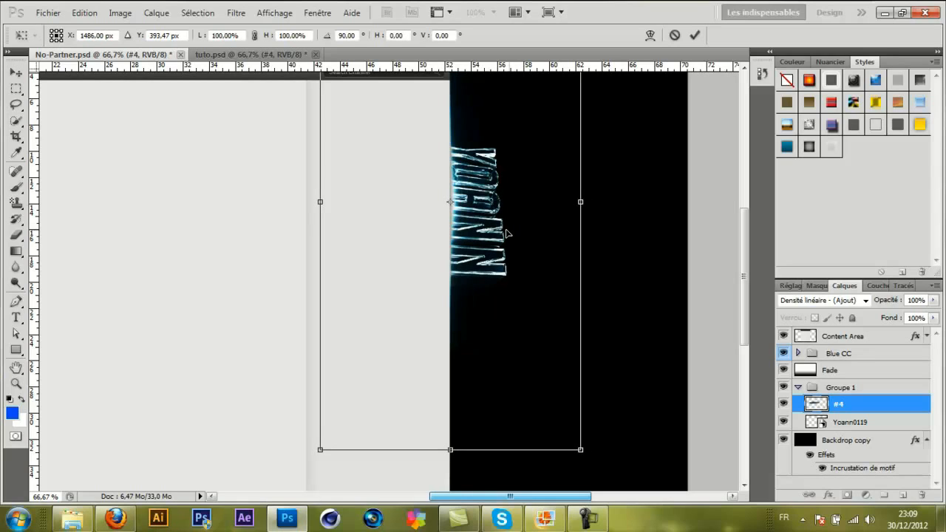
key("Return")
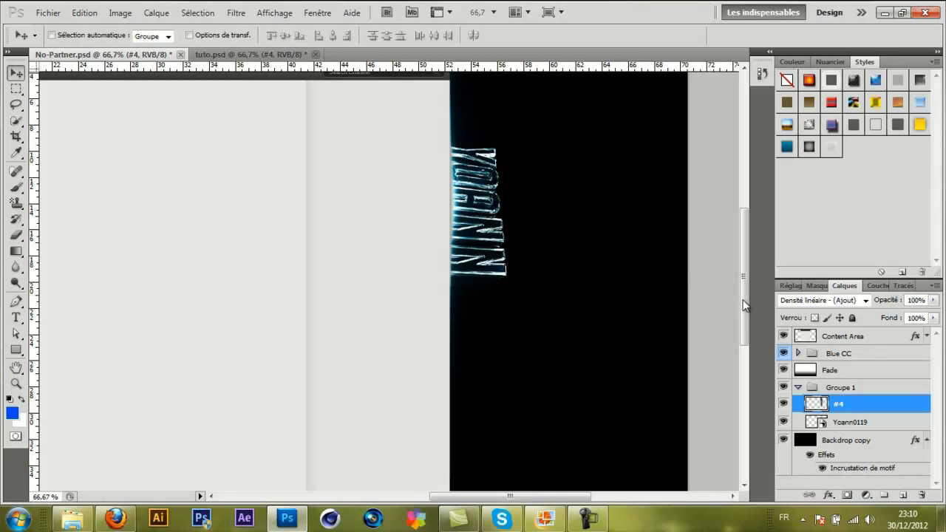
- Duplicate the #4 flare layer and rotate the copy to about -5.39°
mouse_move(744, 307)
left_mouse_down()
mouse_move(744, 290)
mouse_move(744, 300)
left_mouse_up()
key("ctrl+j")
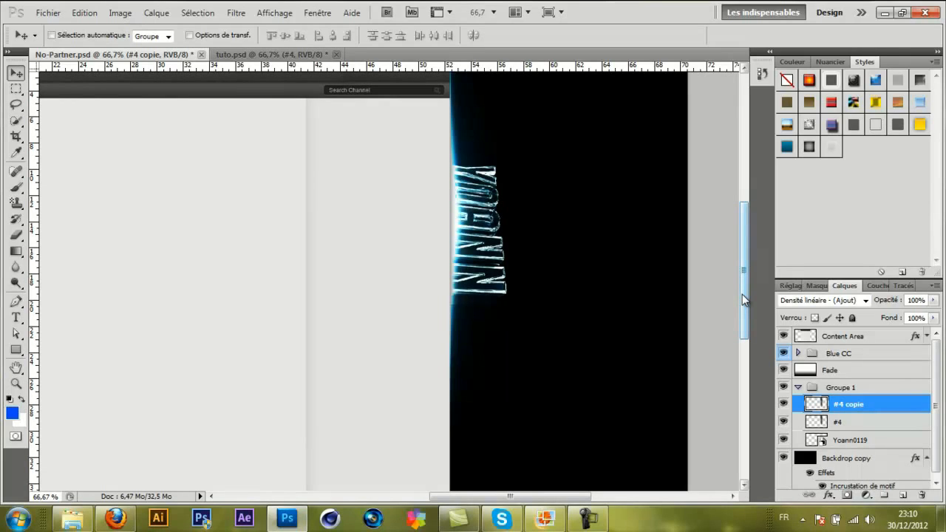
key("ctrl+t")
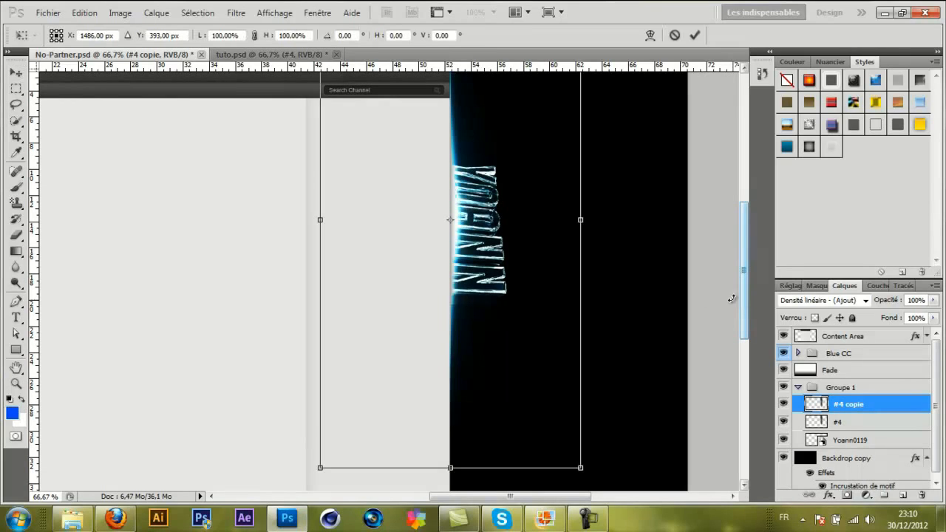
left_click_drag(607, 468, 632, 453)
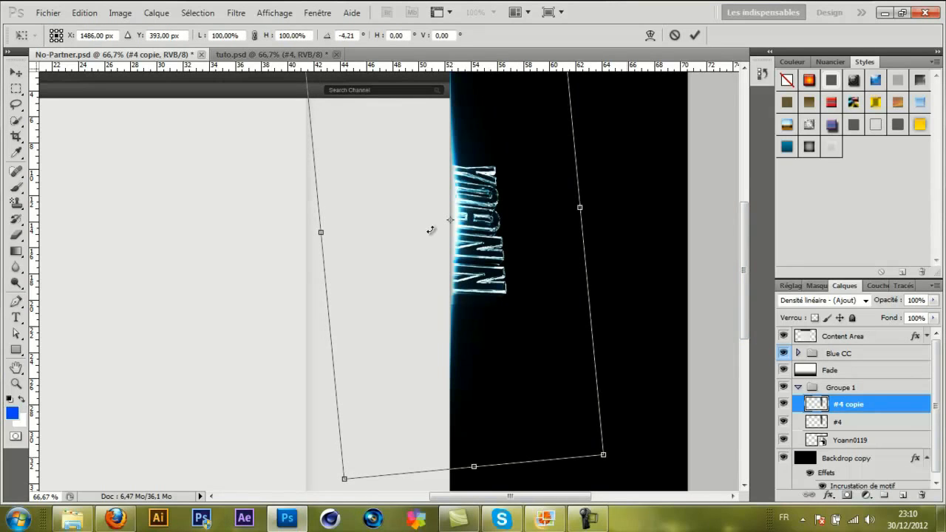
- Scale the flare copy proportionally to about 67.59% and move it just beyond the name's outer edge
left_click(254, 35)
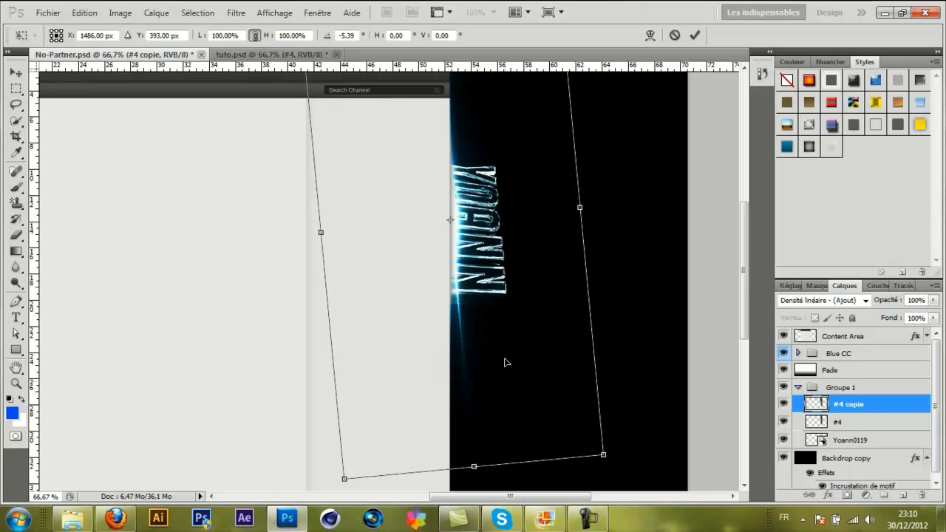
left_click_drag(609, 458, 513, 337)
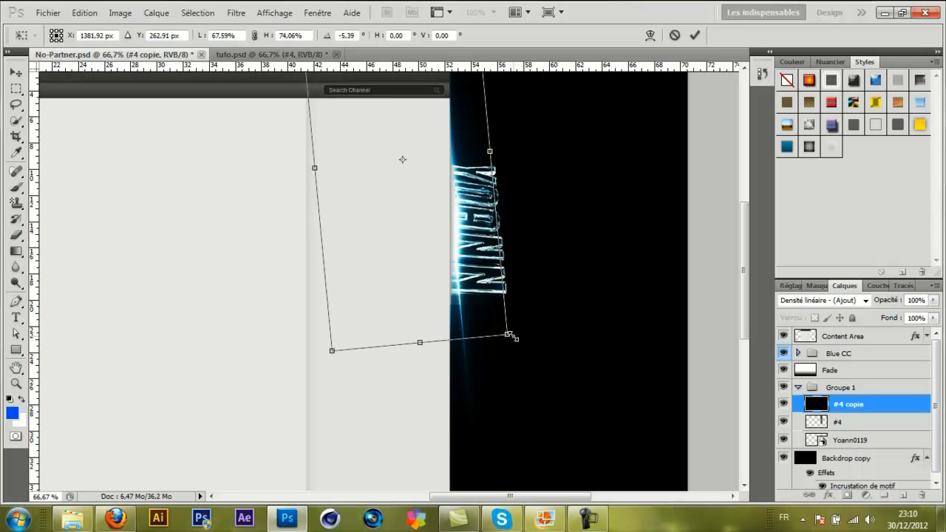
left_click(254, 35)
left_click_drag(452, 278, 545, 333)
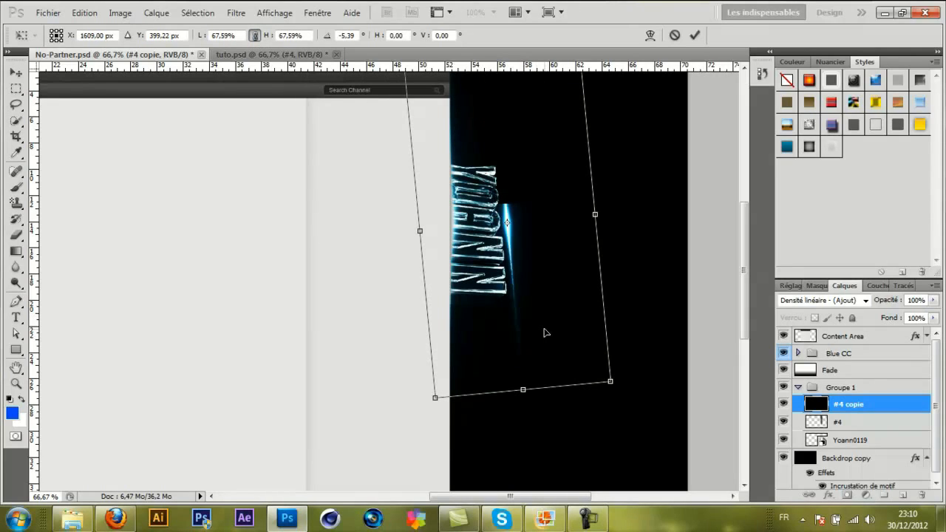
- Rotate the flare copy to about -5.75°, align it with the name's slanted outer edge and commit the transformation
left_click_drag(638, 391, 638, 400)
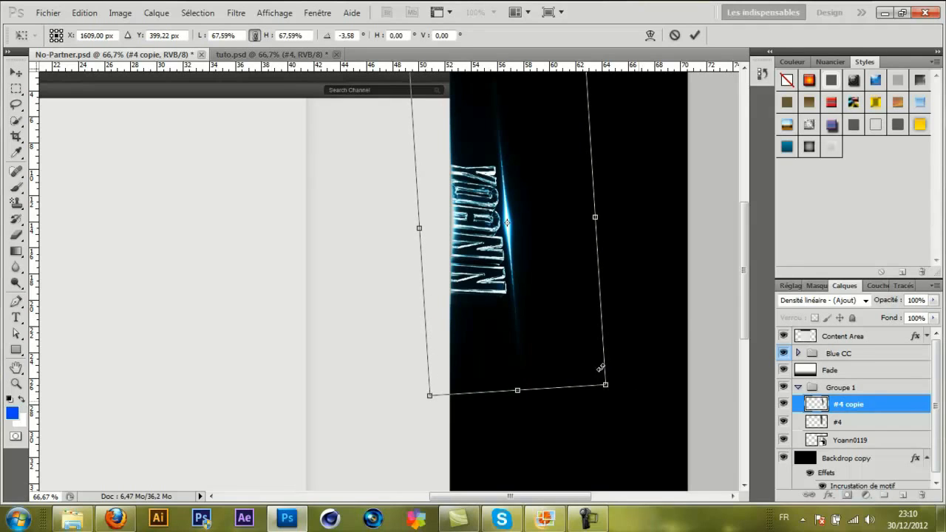
left_click_drag(547, 294, 539, 297)
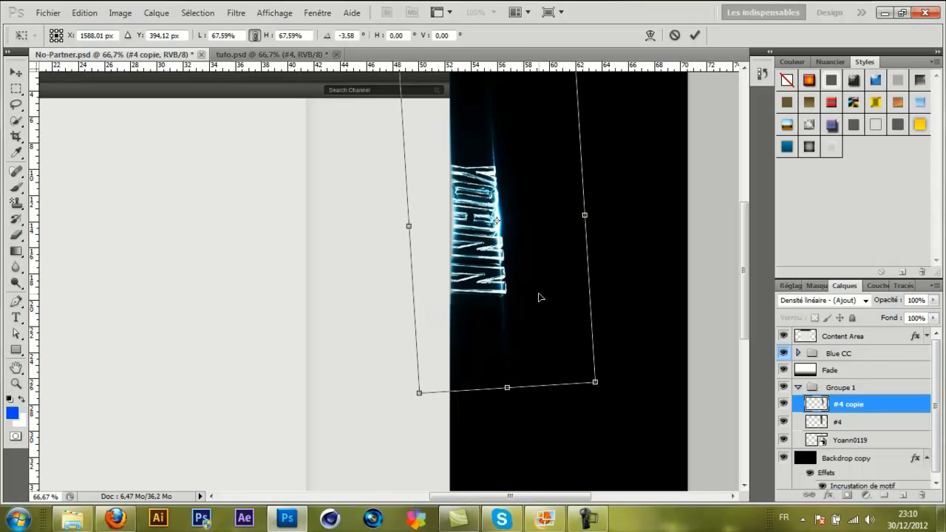
mouse_move(614, 402)
left_mouse_down()
mouse_move(620, 397)
mouse_move(611, 398)
left_mouse_up()
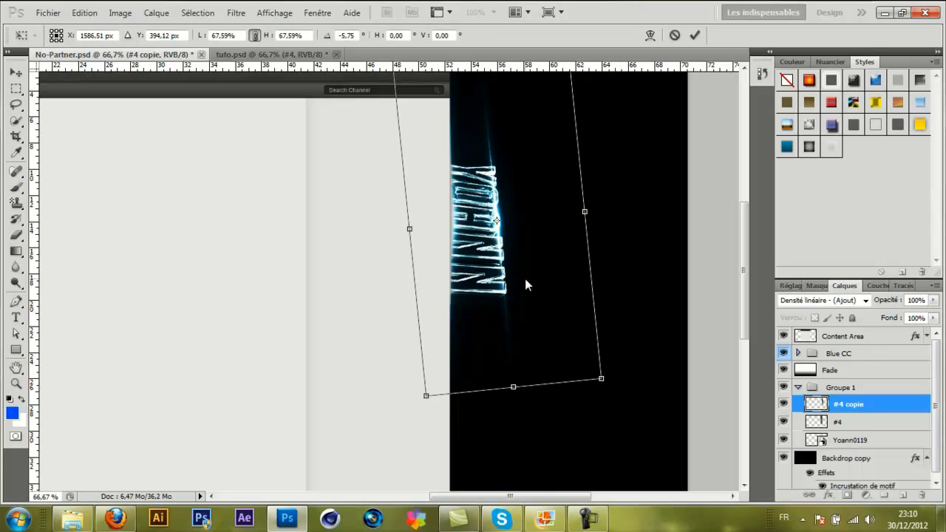
left_click_drag(525, 281, 529, 281)
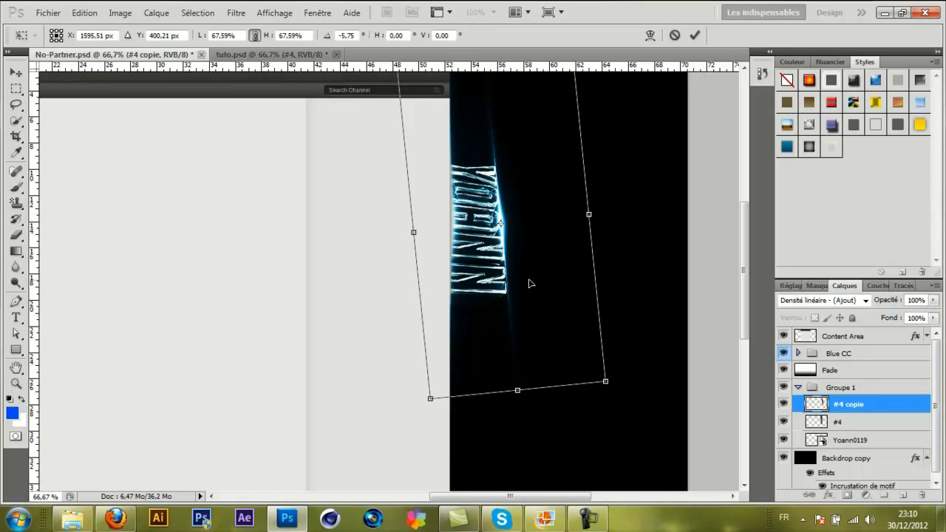
key("Return")
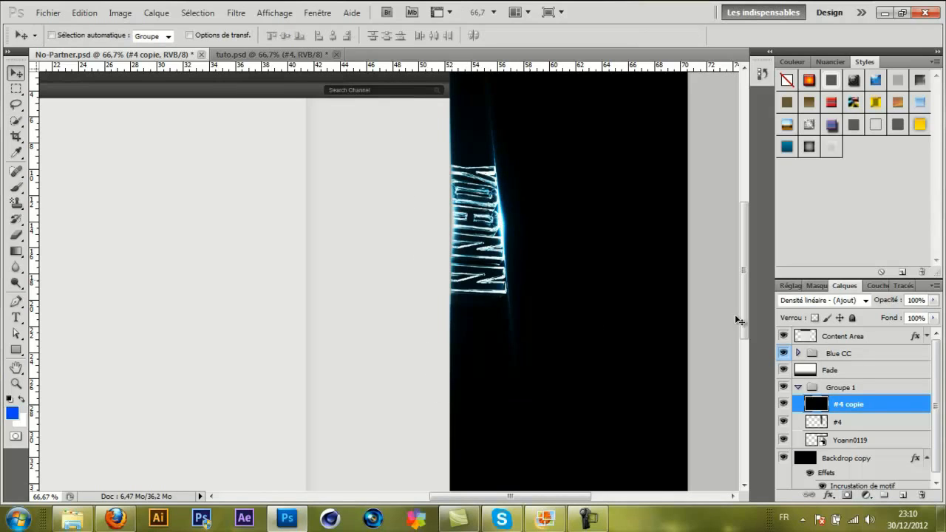
- Reorder the #4 copie layer between #4 and the name image in Groupe 1, and nudge the flare left over the name's outer edge
left_click_drag(845, 414, 855, 458)
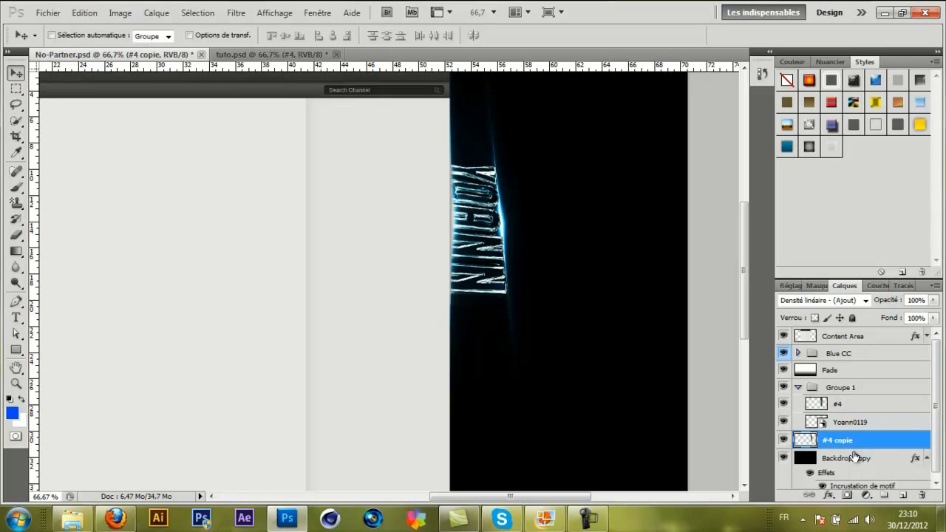
left_click_drag(850, 446, 850, 422)
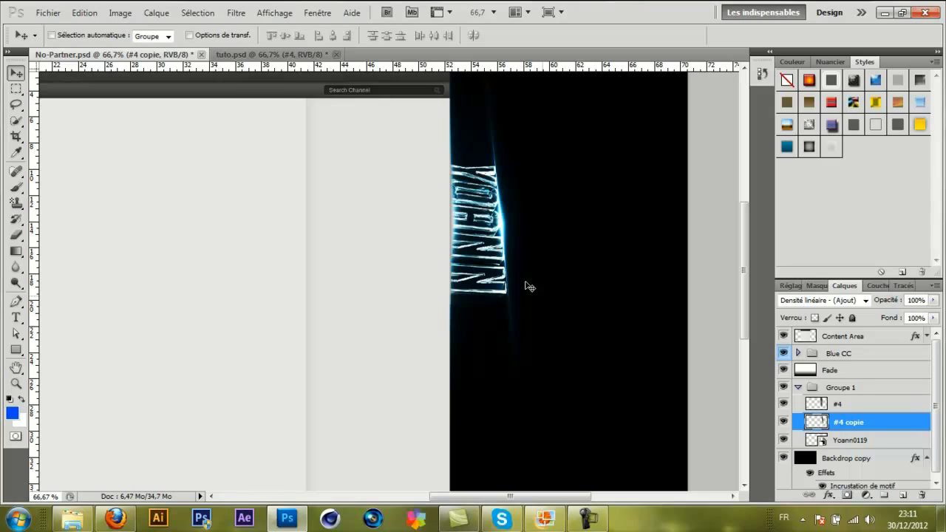
key("Right")
key("Right")
key("Right")
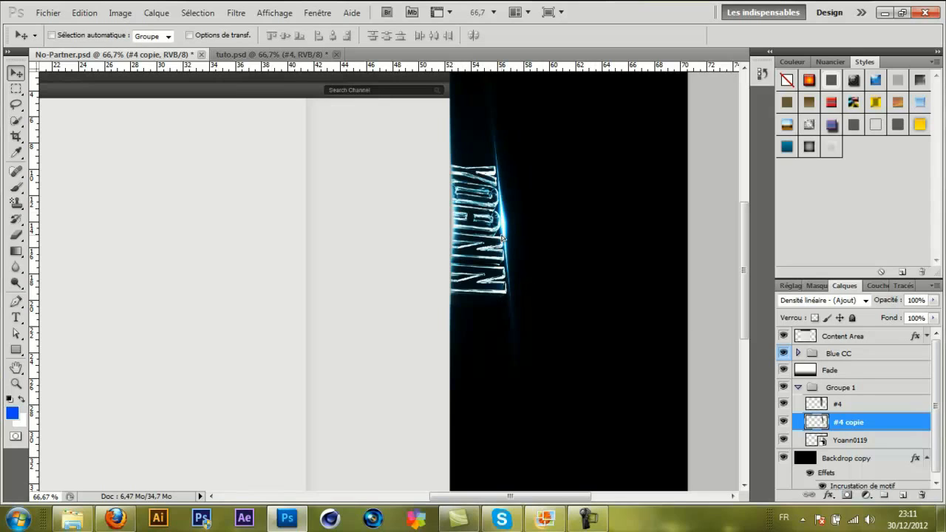
key("shift+Left")
key("Left")
key("Left")
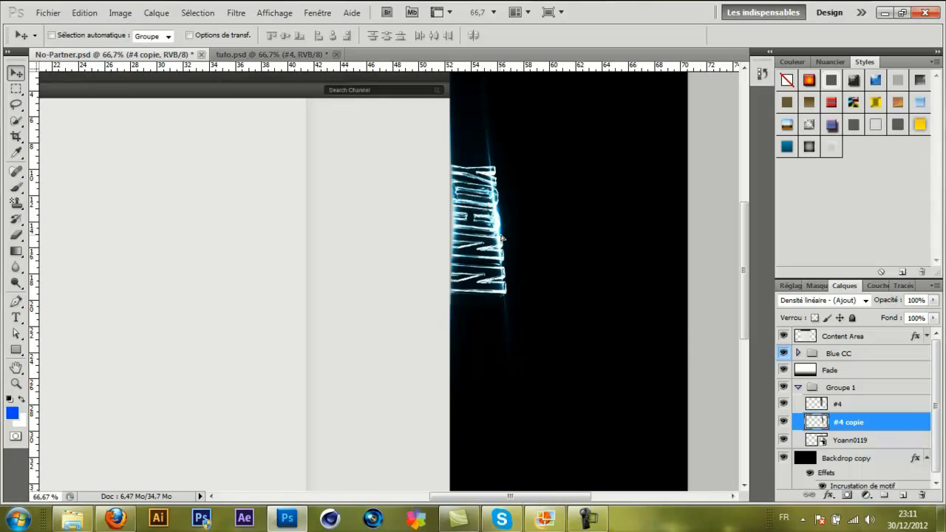
- Fine-tune the position of the #4 copie flare along the name's slanted outer edge and undo the last move
key("shift+Right")
key("shift+Left")
key("shift+Right")
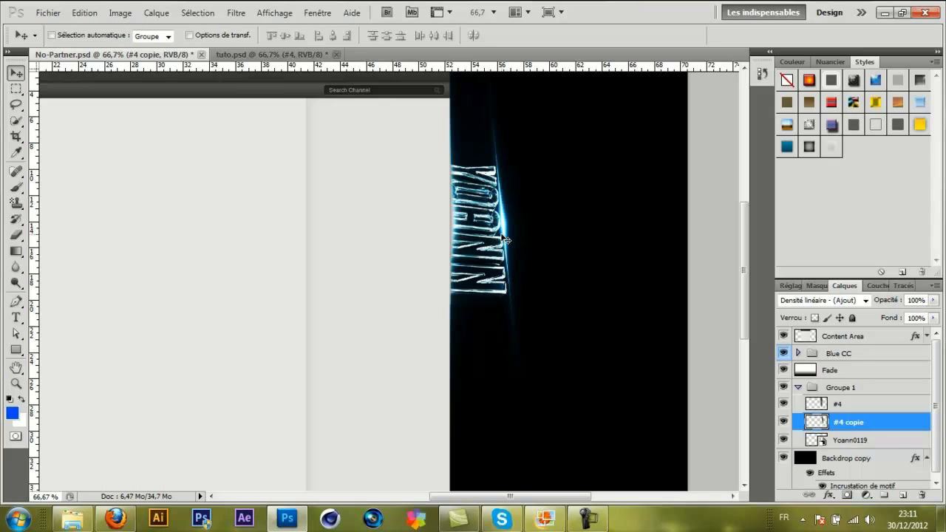
key("ctrl+plus")
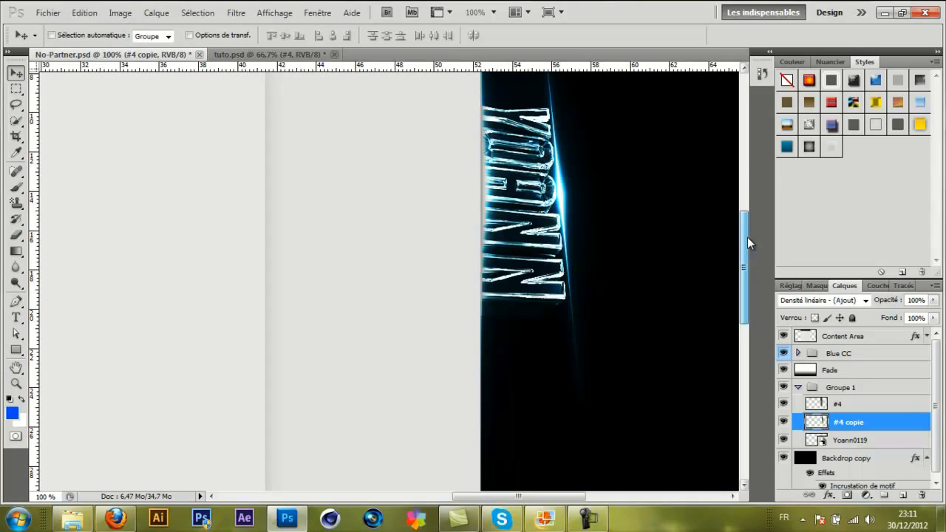
left_click_drag(748, 238, 747, 227)
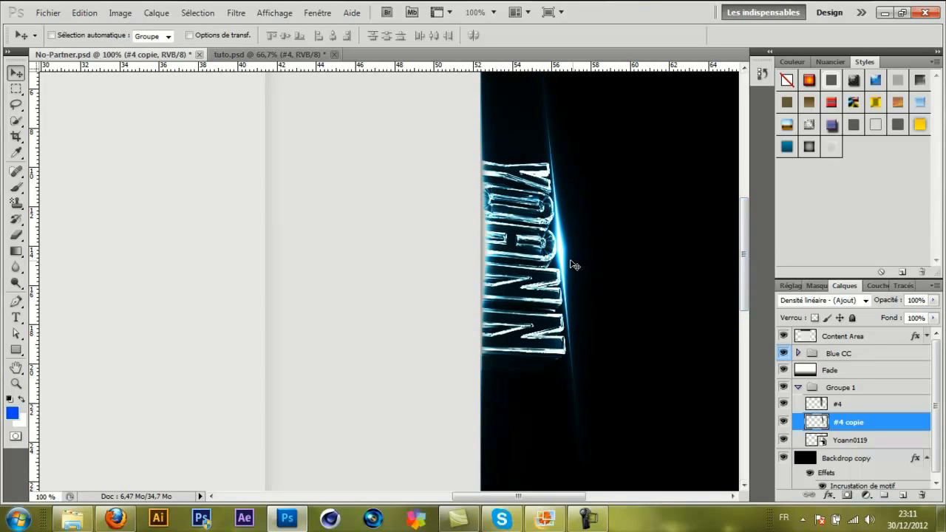
key("shift+Left")
key("Left")
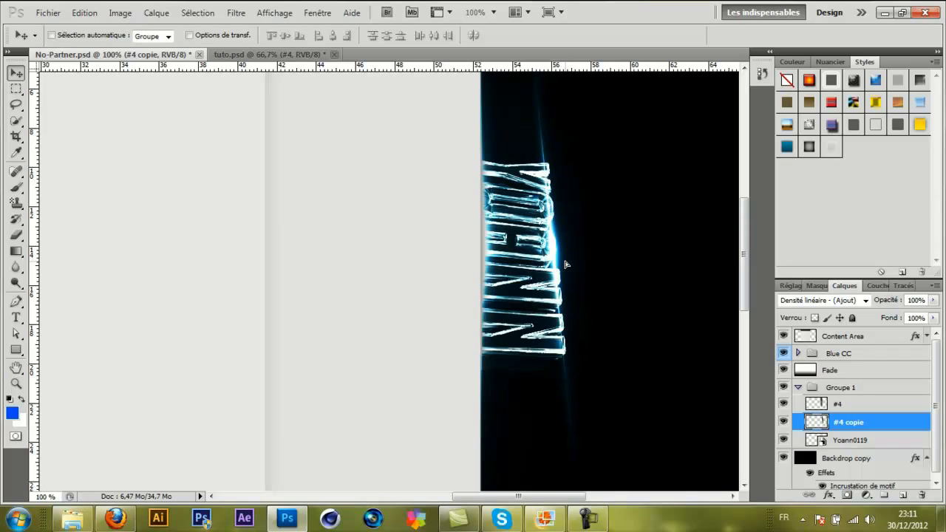
key("Right")
key("Right")
key("Right")
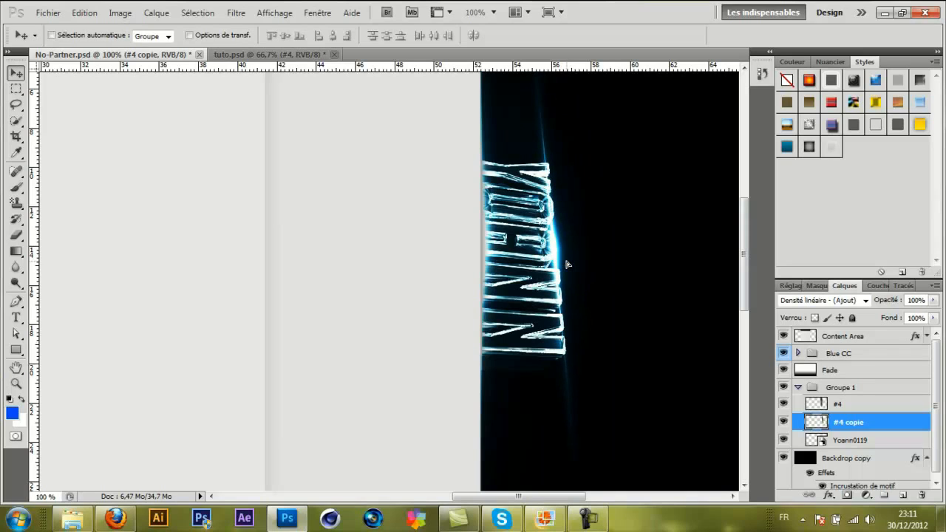
mouse_move(567, 265)
left_mouse_down()
mouse_move(568, 273)
mouse_move(565, 263)
left_mouse_up()
key("ctrl+z")
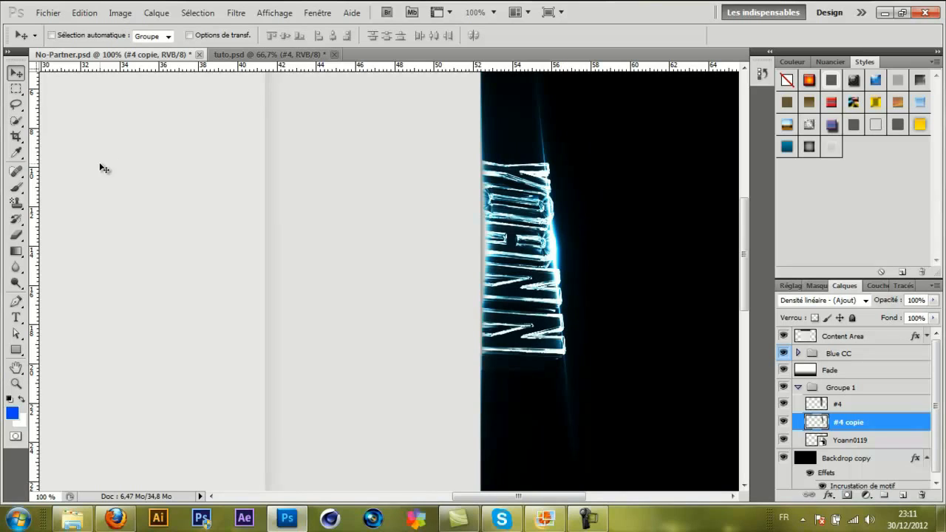
- With a soft 71 px Eraser, remove the flare copy's thin streaks extending above and below the name
left_click(13, 241)
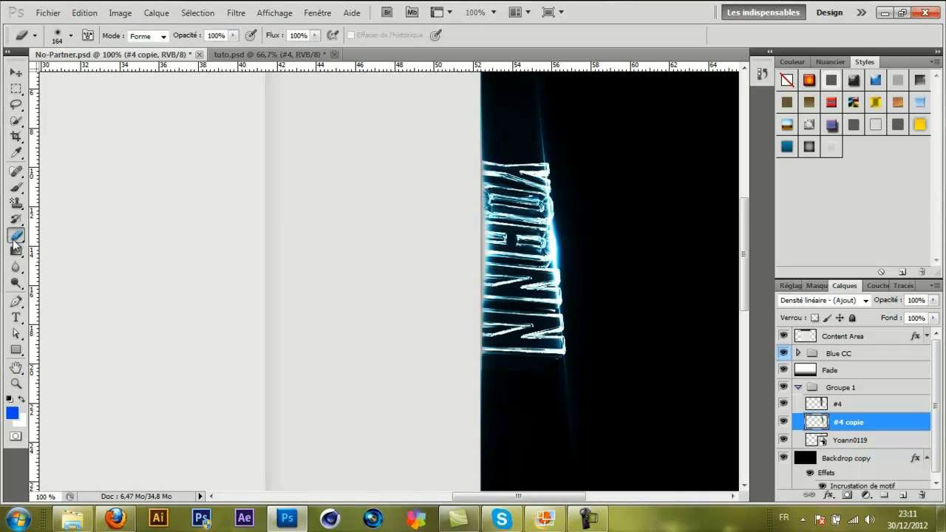
left_click(14, 244)
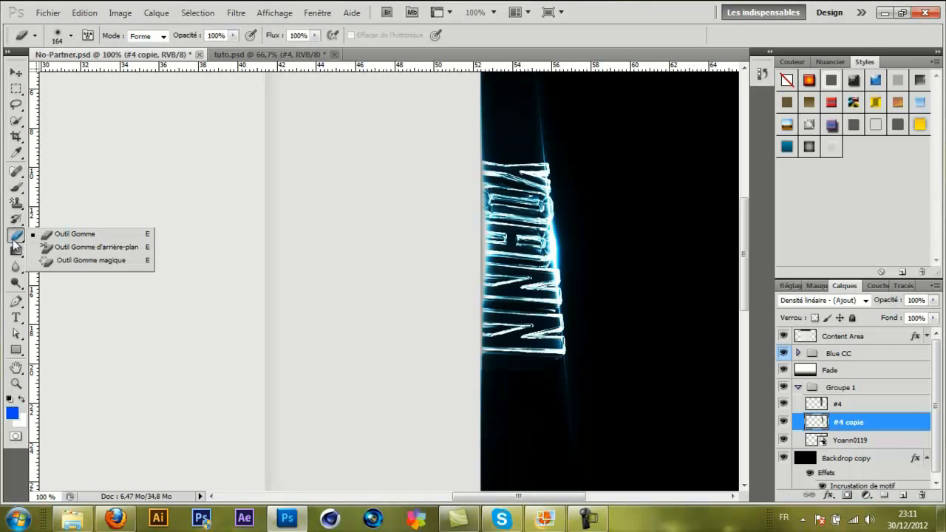
left_click(66, 238)
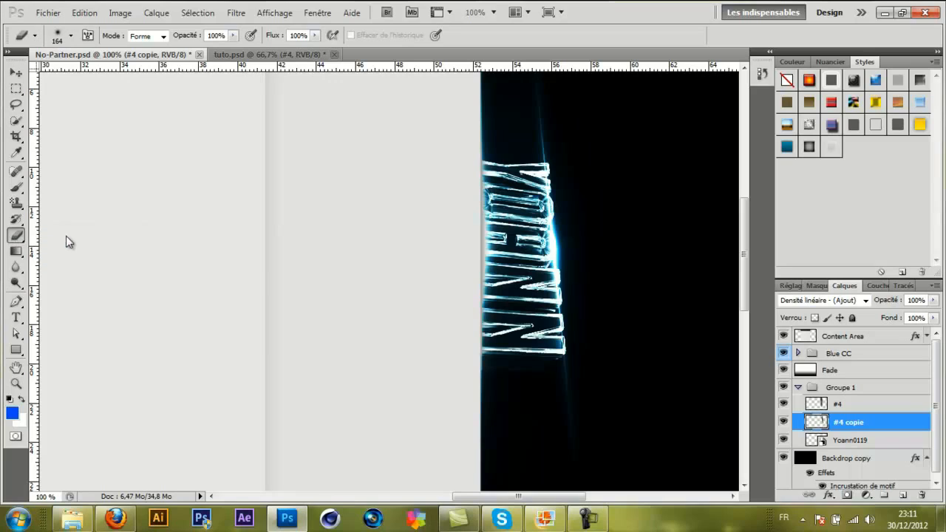
left_click(71, 37)
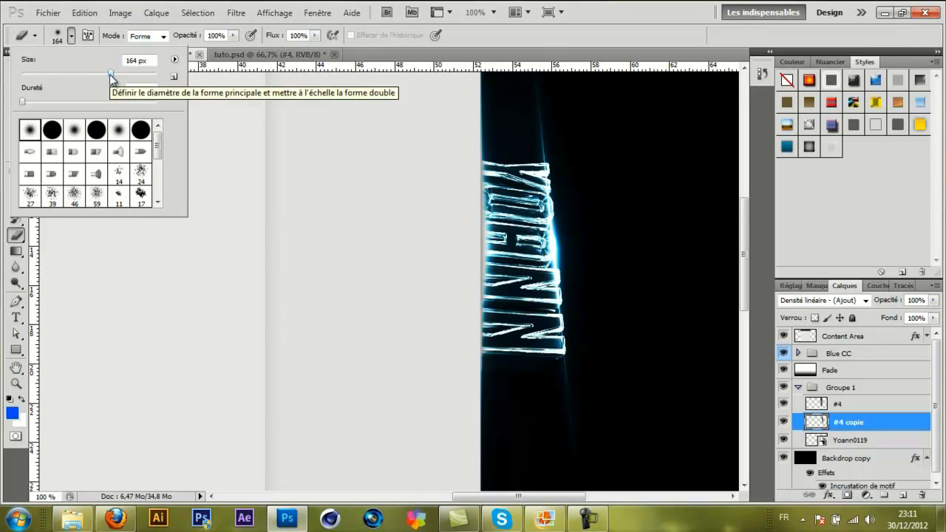
left_click_drag(109, 75, 69, 73)
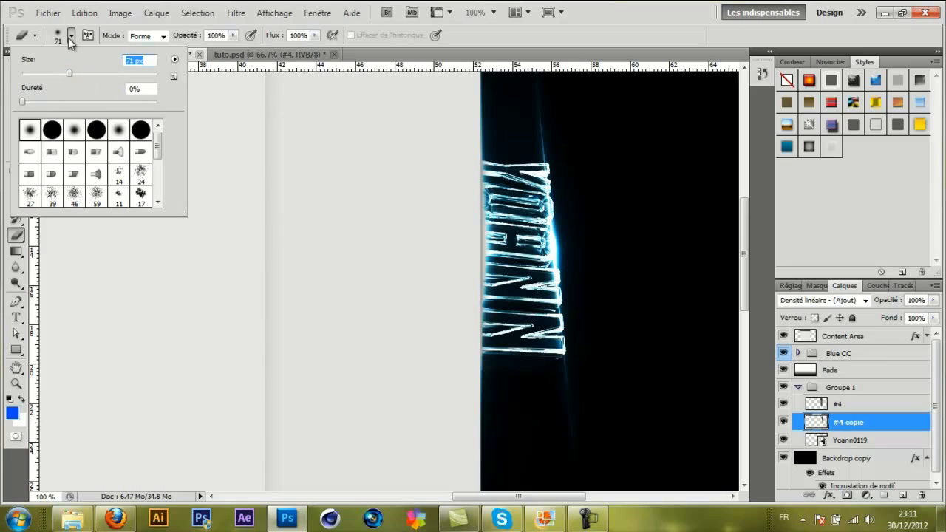
left_click(70, 37)
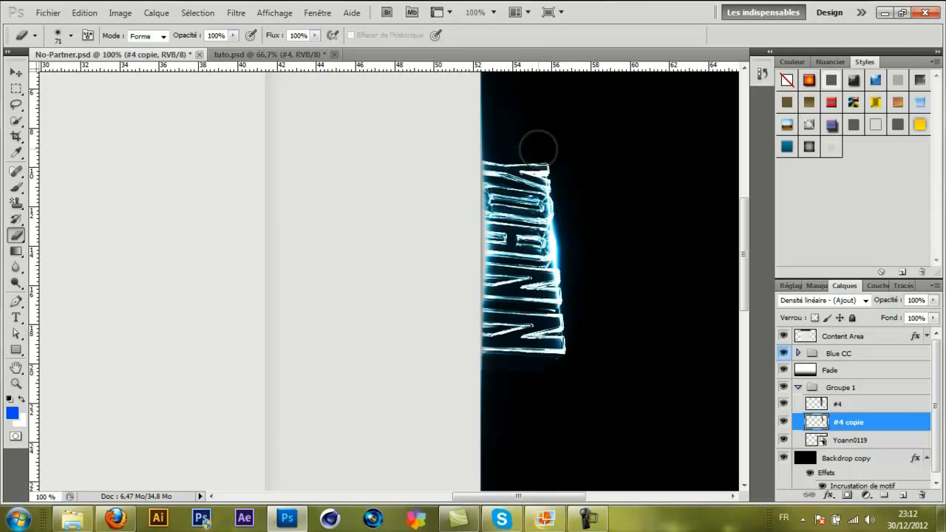
mouse_move(746, 266)
left_mouse_down()
mouse_move(742, 224)
mouse_move(744, 262)
left_mouse_up()
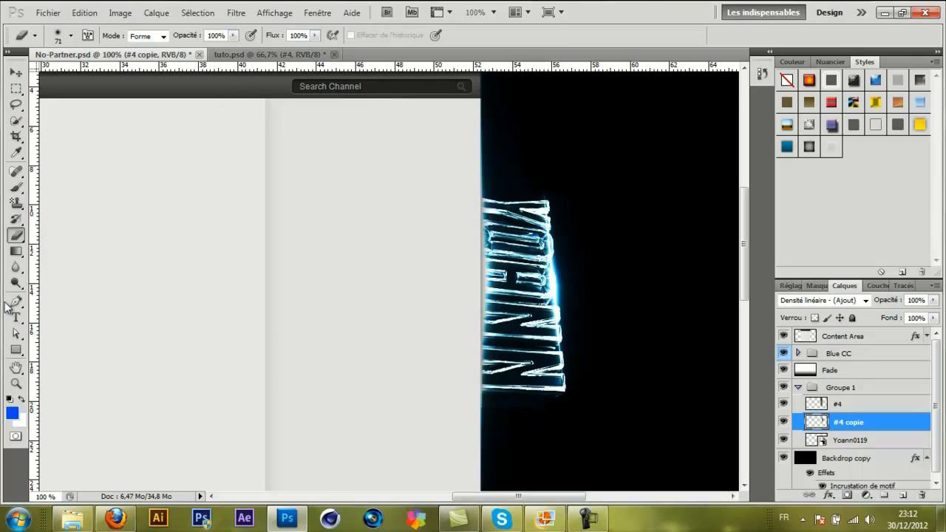
- In tuto.psd, hide the horizontal flare, show the #4 broken-shard layer and copy it into No-Partner.psd over the name
left_click(17, 73)
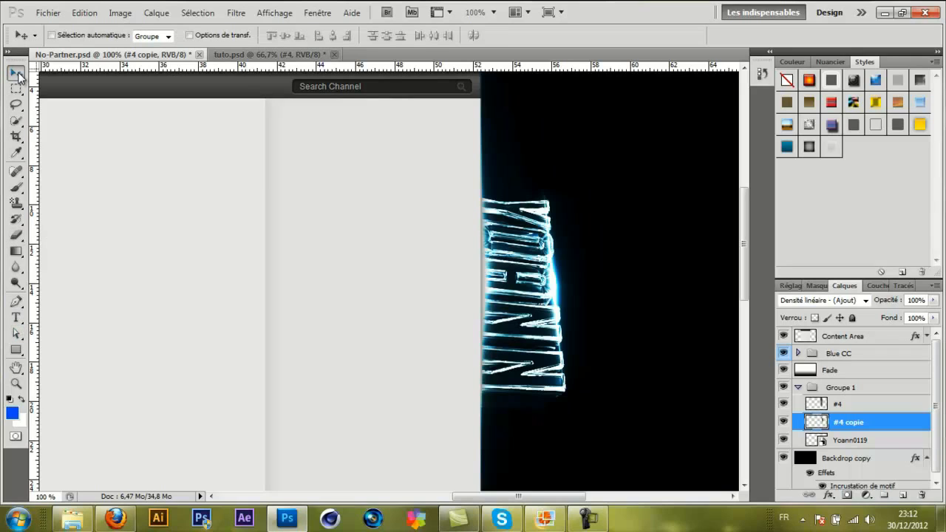
left_click(241, 50)
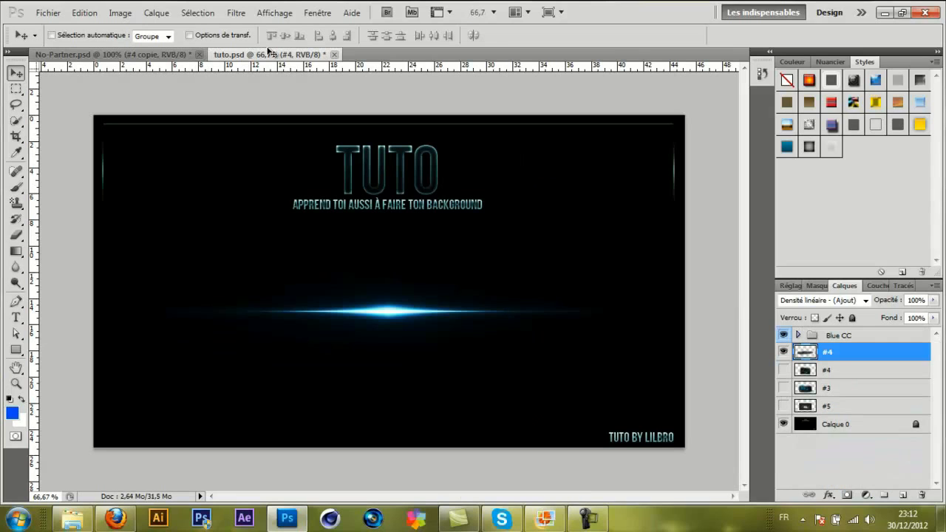
left_click(784, 352)
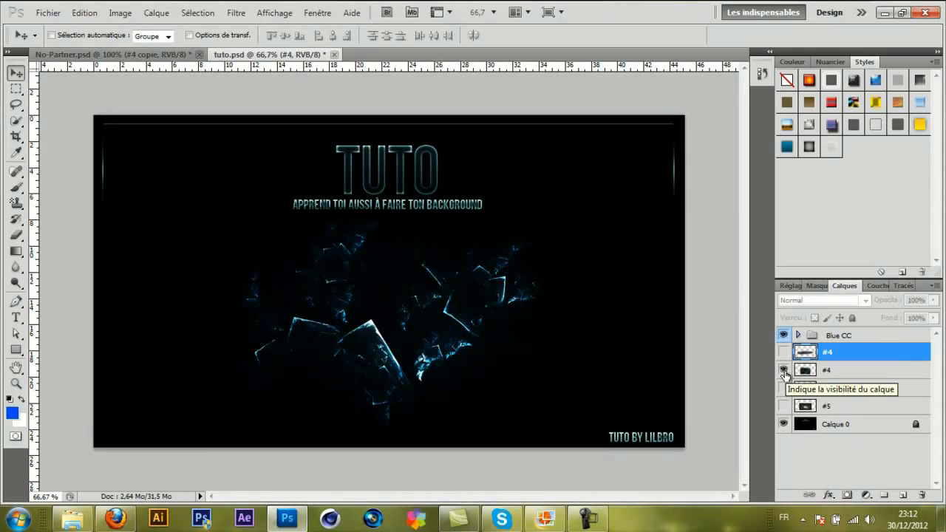
left_click(830, 369)
left_click_drag(564, 360, 437, 342)
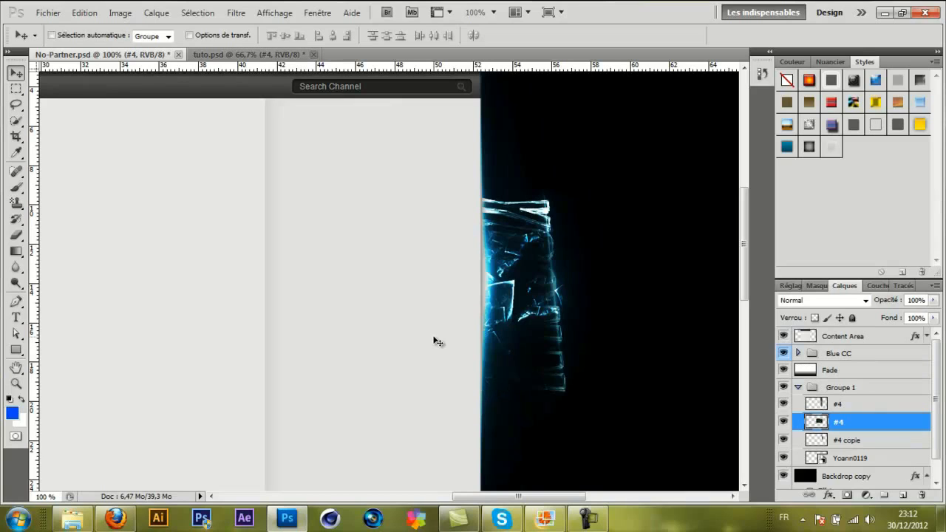
- Set the shard layer's blend mode to Superposition and move it up and outward from the name
key("ctrl+minus")
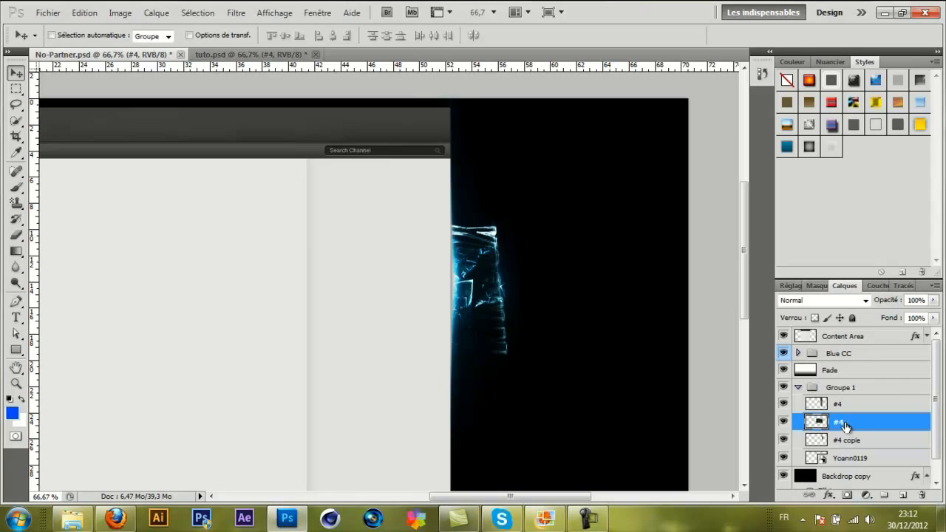
left_click(866, 304)
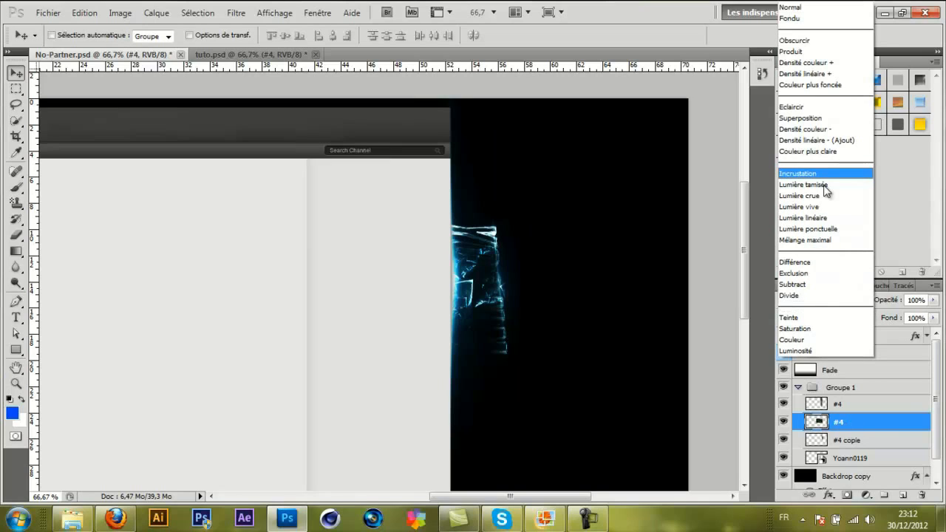
left_click(813, 119)
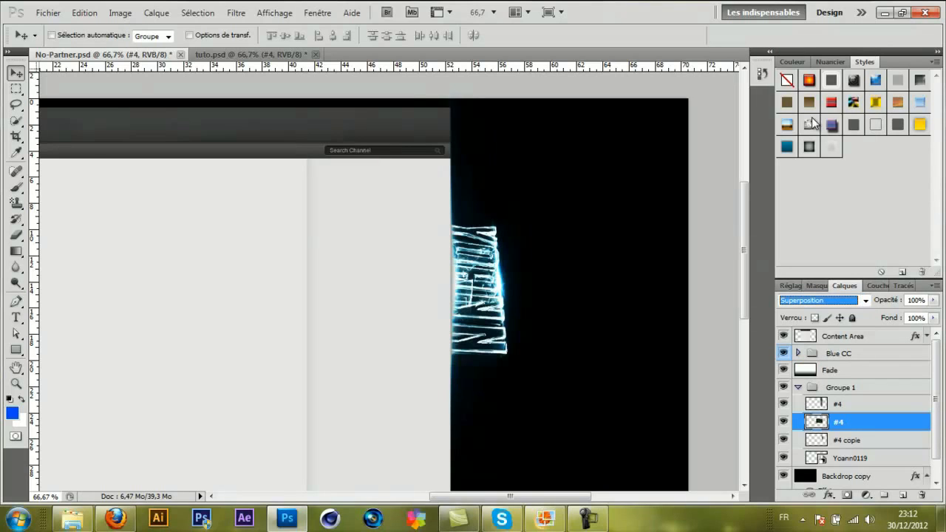
left_click(512, 262)
left_click_drag(559, 195, 597, 191)
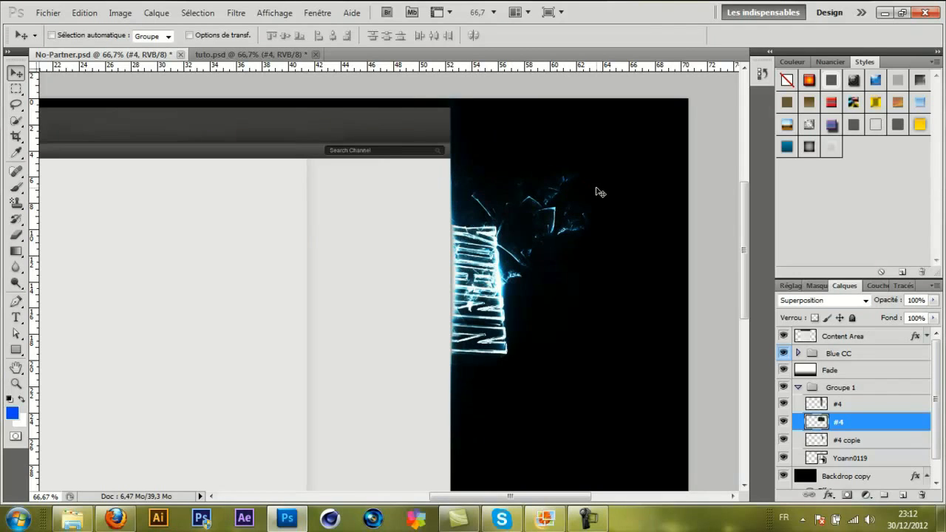
- Scale the #4 shard layer proportionally to about 53.13%
key("ctrl+t")
left_click(254, 34)
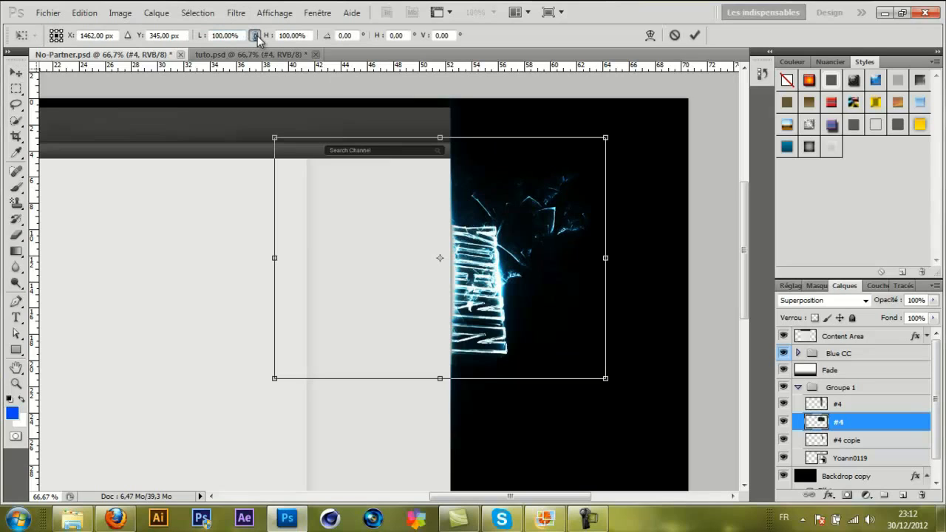
left_click_drag(274, 380, 447, 294)
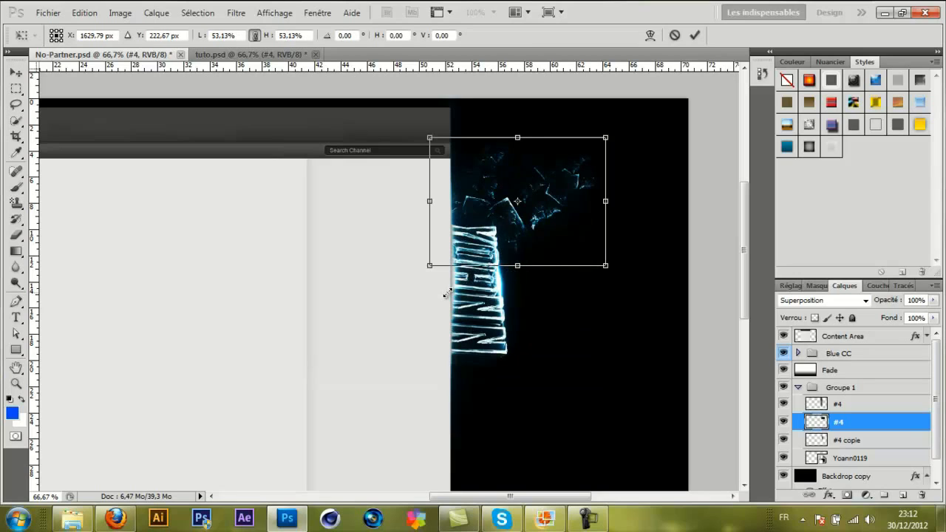
- Rotate the shards 90° clockwise, adjust the angle to about 84.39°, commit, and move them over the name's upper end
right_click(562, 207)
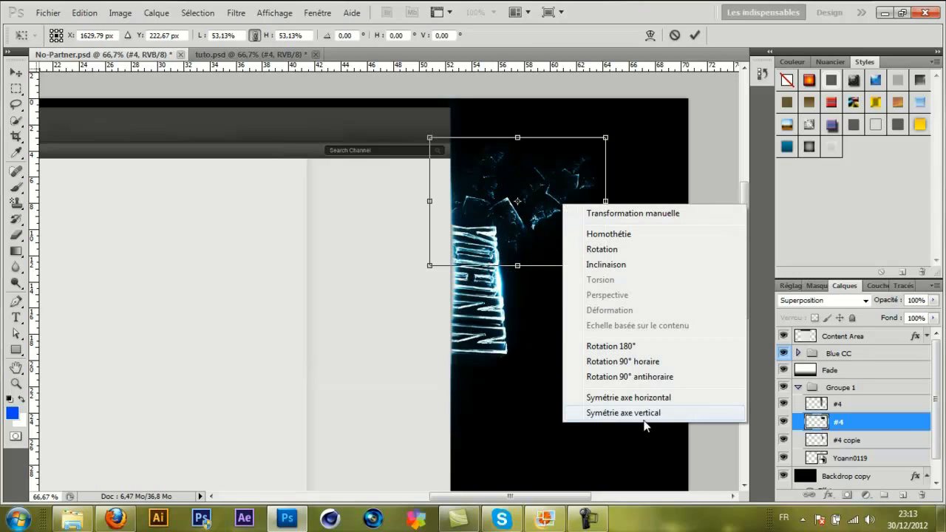
left_click(624, 361)
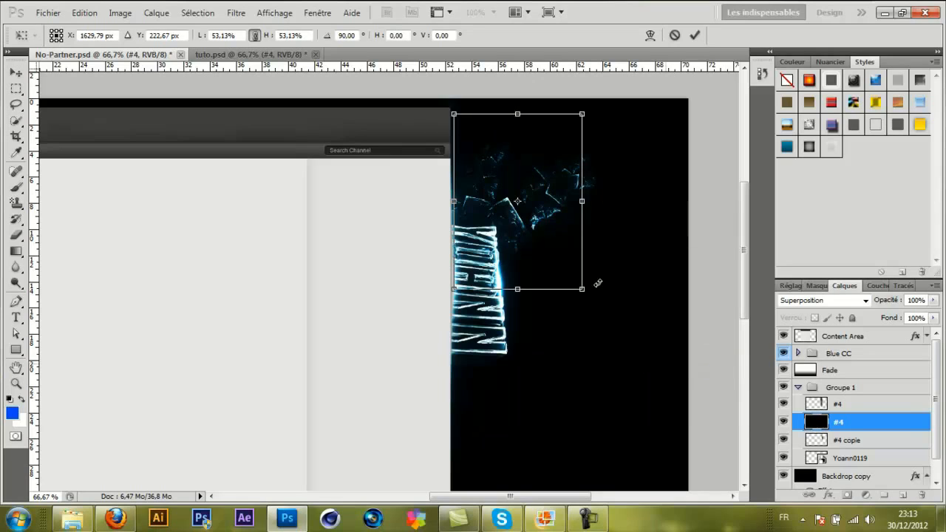
mouse_move(596, 296)
left_mouse_down()
mouse_move(614, 282)
mouse_move(606, 287)
left_mouse_up()
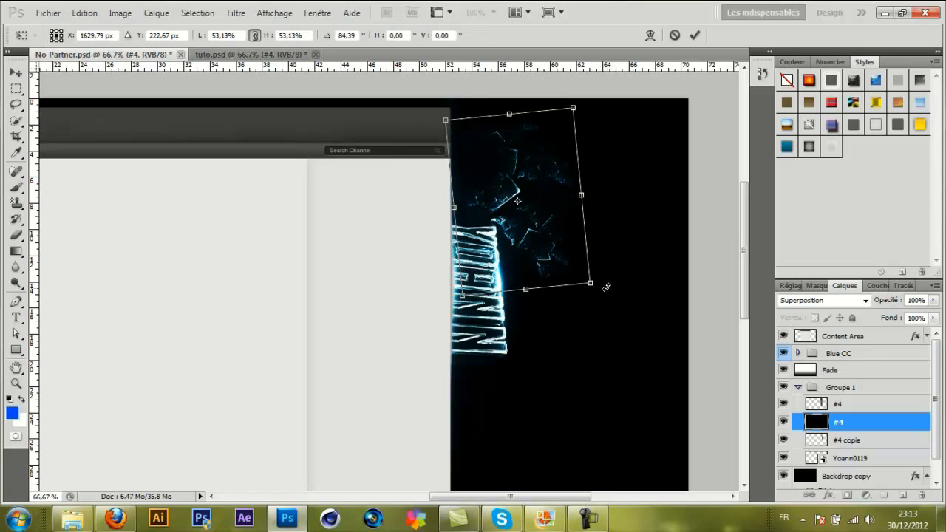
key("Return")
left_click_drag(549, 218, 492, 258)
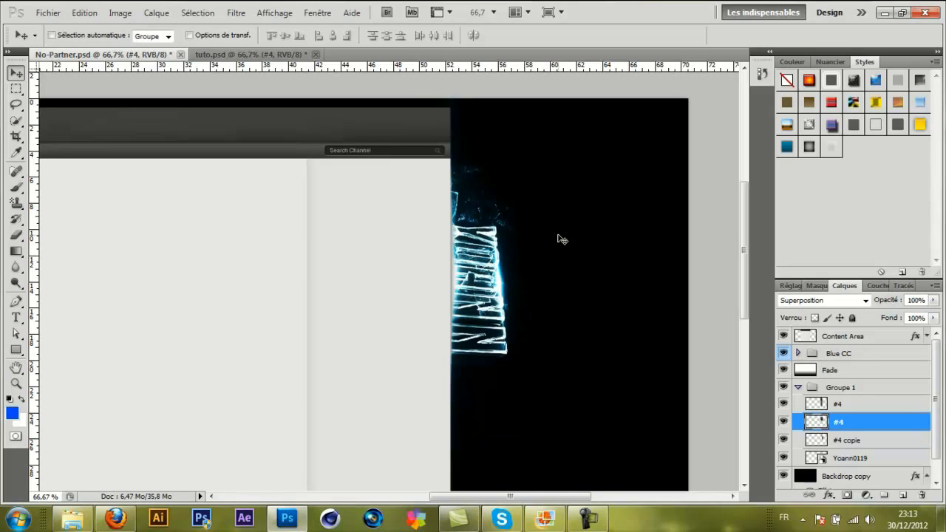
- Duplicate the shard layer, flip the copy horizontally and move it over the name's lower end
key("ctrl+j")
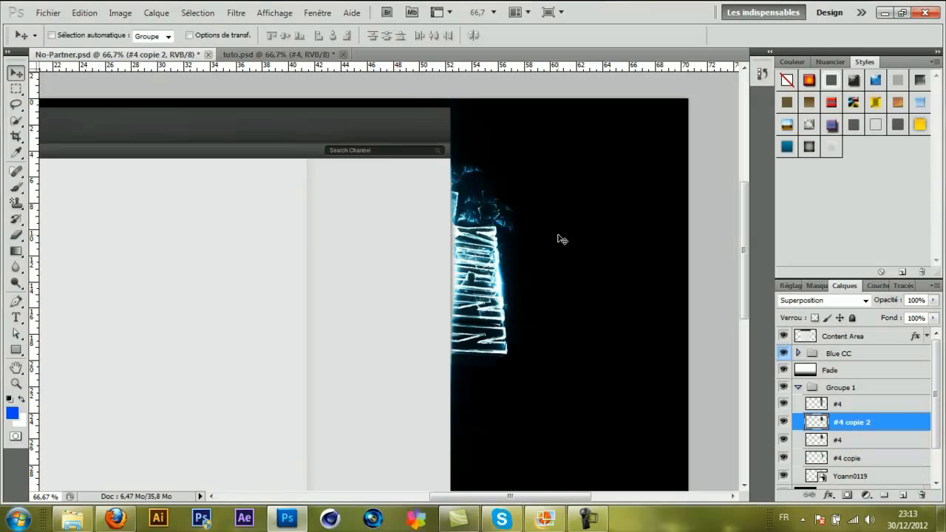
key("ctrl+t")
right_click(454, 270)
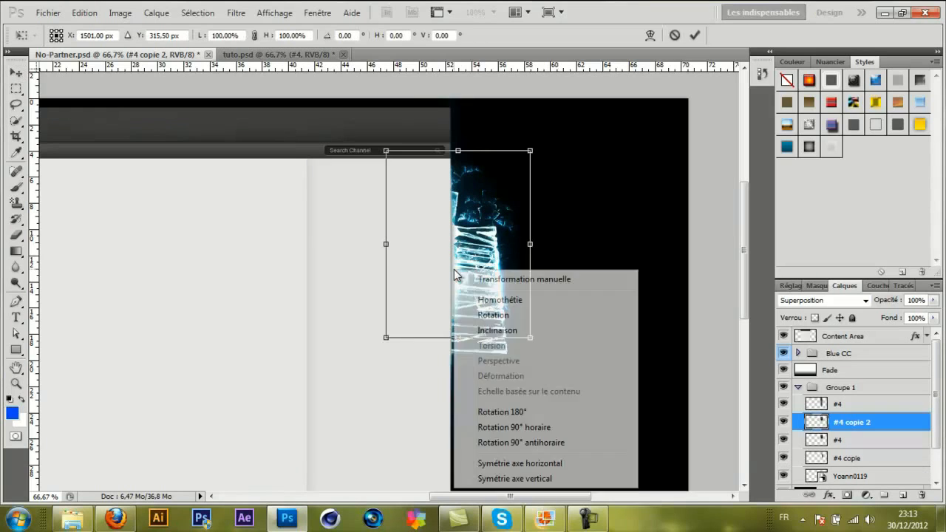
left_click(559, 464)
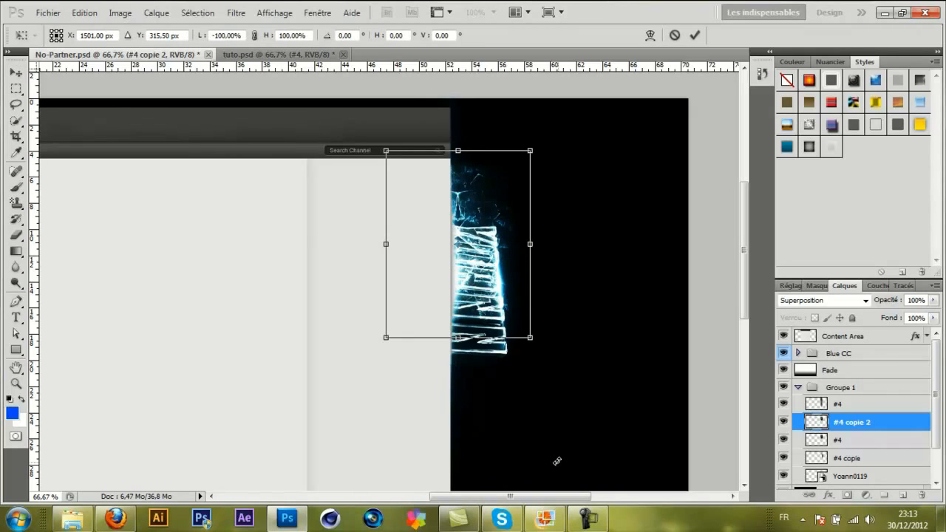
key("Return")
left_click_drag(489, 246, 500, 362)
- Reduce the opacity of both the #4 copie 2 shard copy and the original #4 shard layer to 64%
left_click(933, 301)
left_click_drag(915, 315, 909, 314)
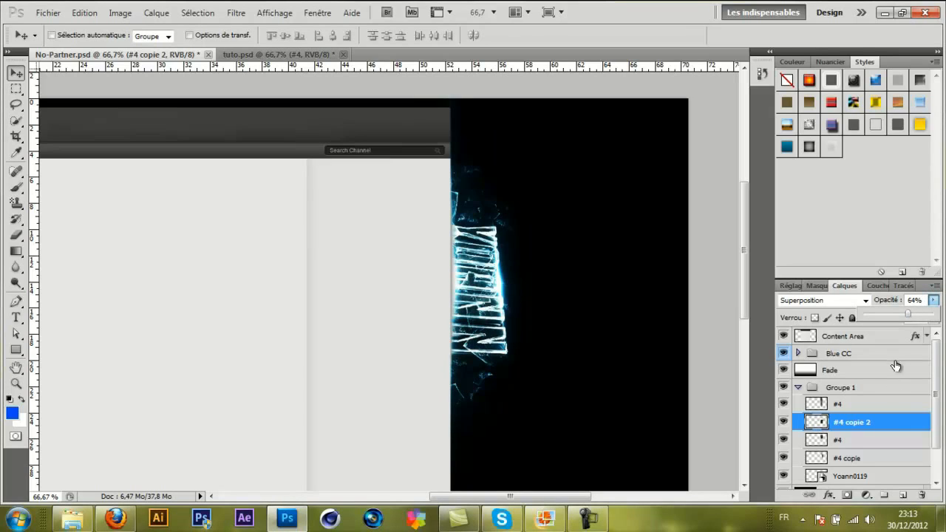
left_click(891, 439)
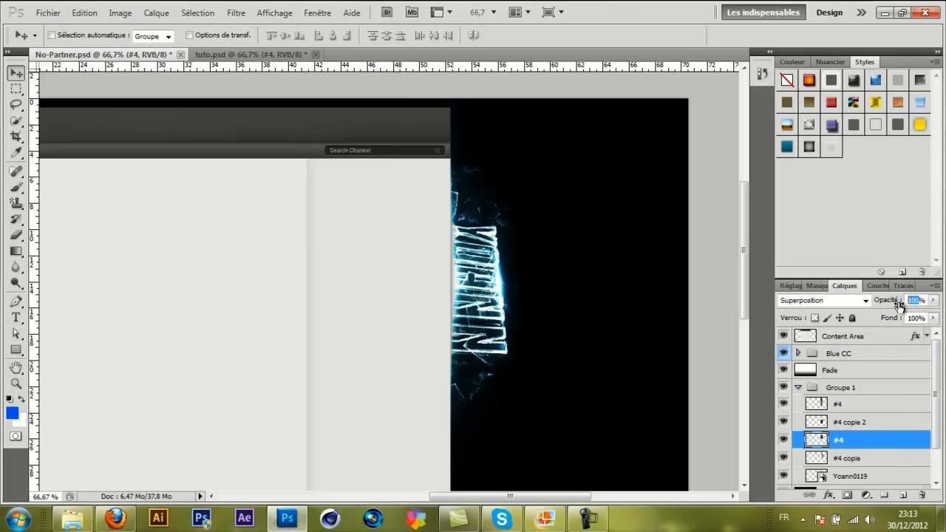
type("6")
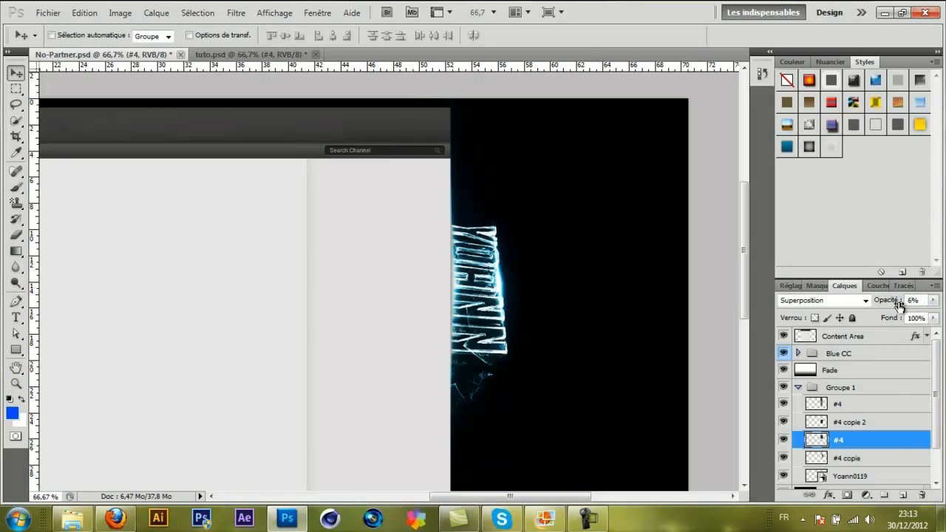
type("4")
left_click(933, 301)
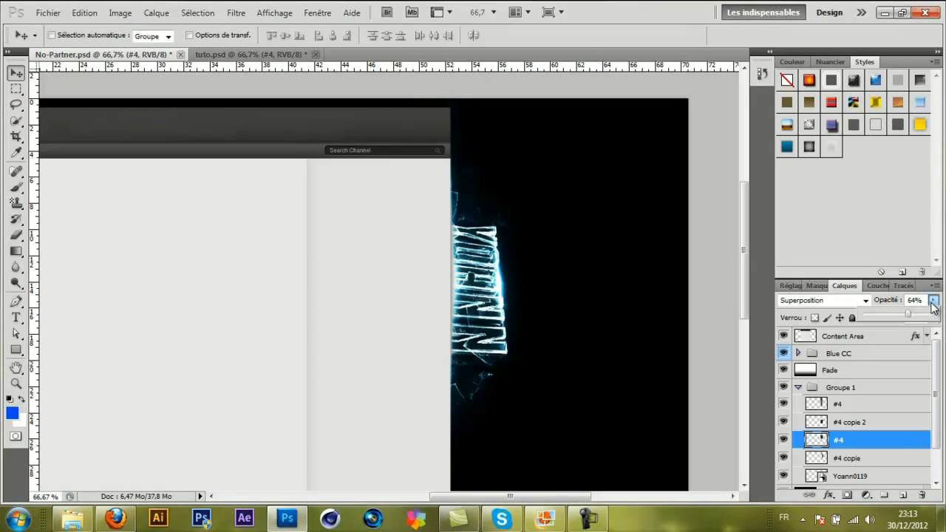
left_click(933, 301)
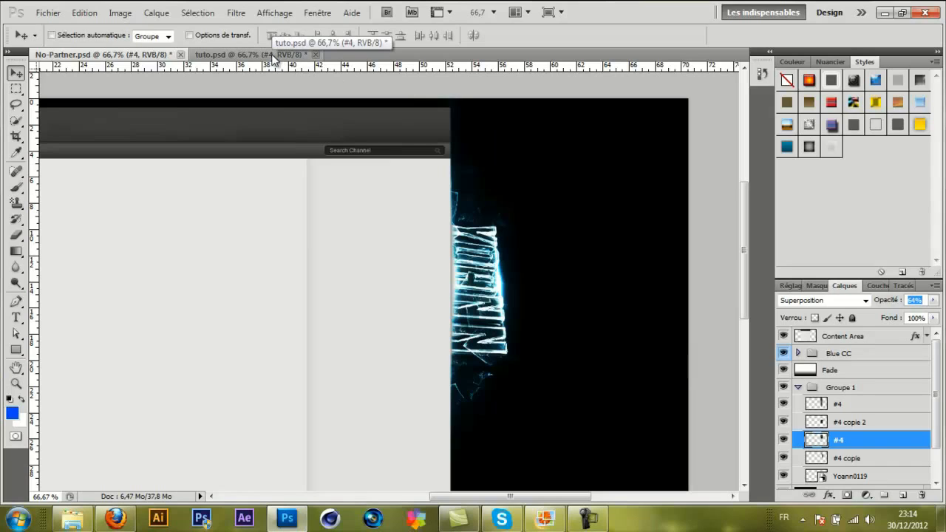
- In tuto.psd, hide the #4 shards, show the #3 nebula layer and copy it into No-Partner.psd above the top #4 layer
left_click(862, 403)
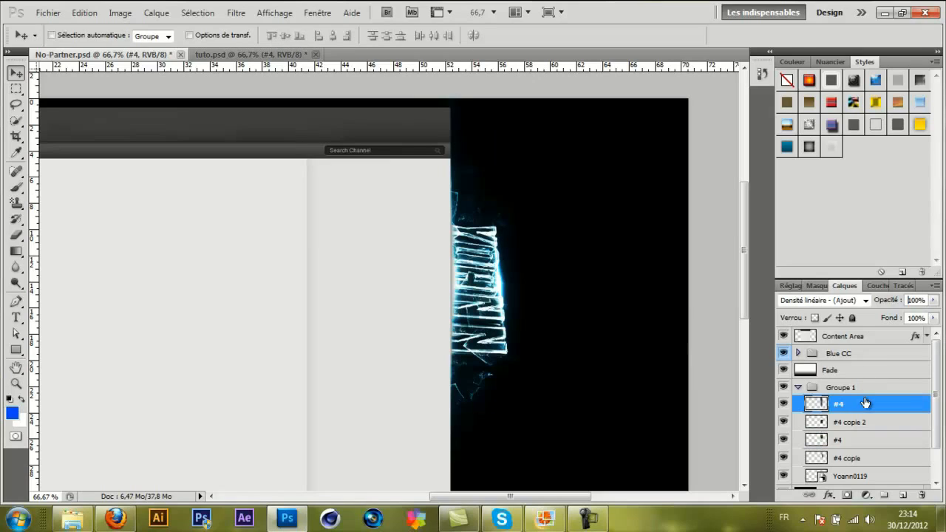
left_click(293, 57)
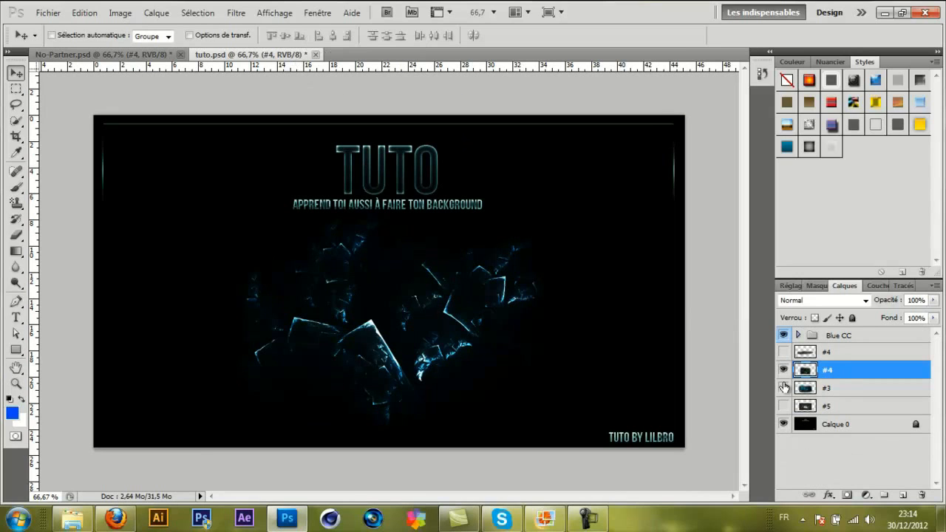
left_click(784, 371)
left_click(783, 388)
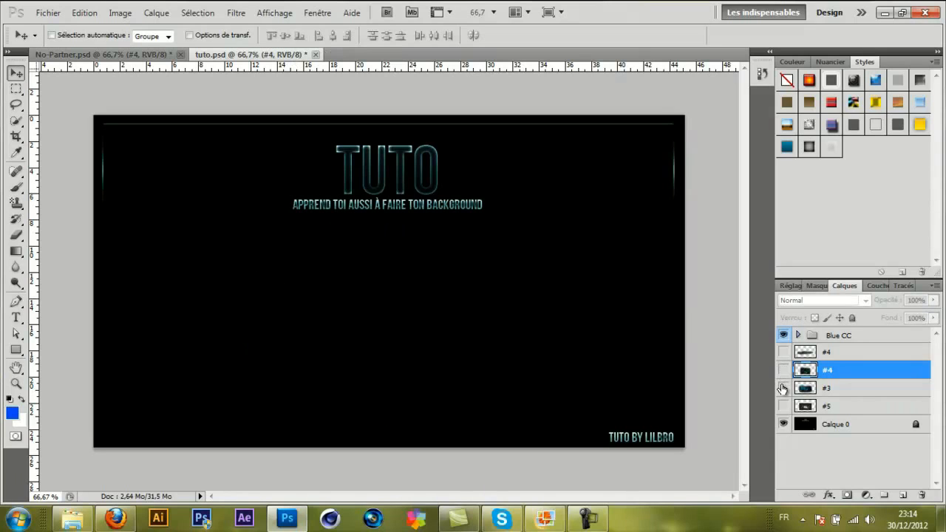
left_click(784, 389)
left_click(817, 390)
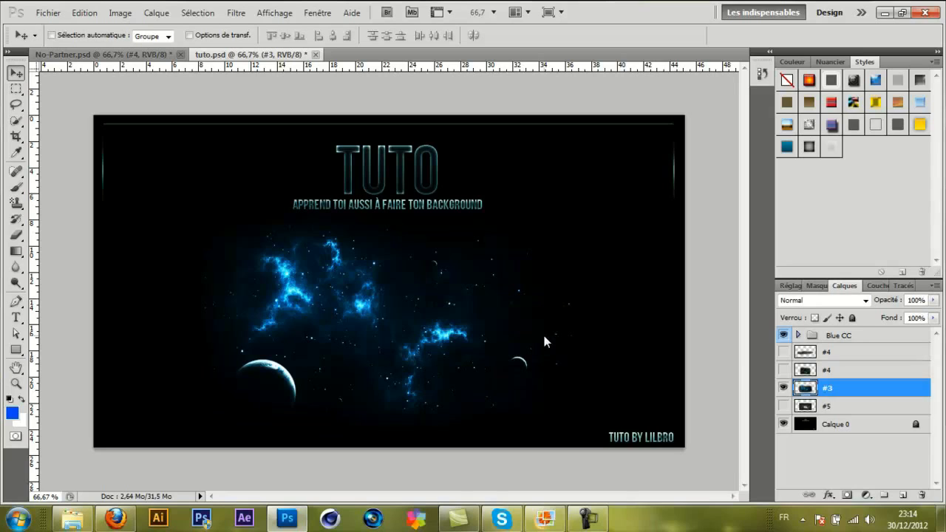
left_click_drag(544, 336, 402, 289)
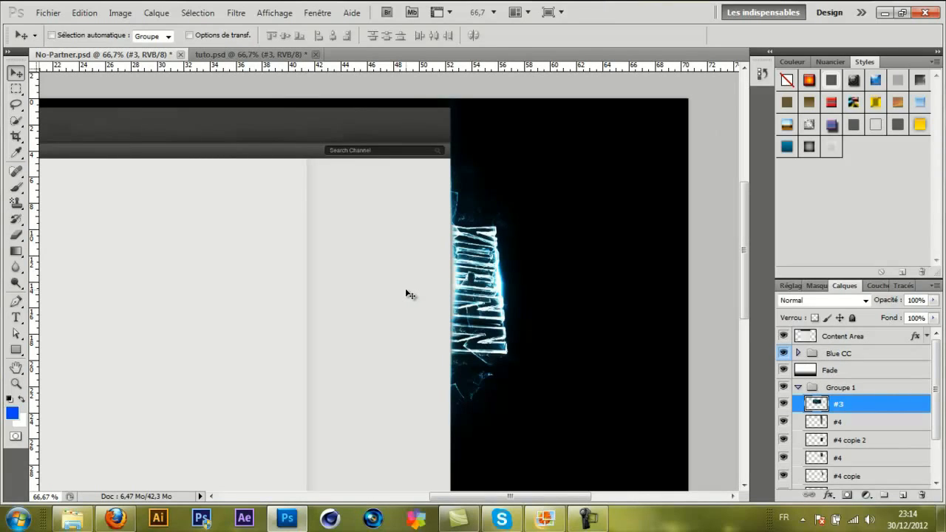
- Rotate the #3 nebula layer 90° clockwise, position it over the name image and commit the transformation
key("ctrl+t")
left_click_drag(393, 299, 526, 305)
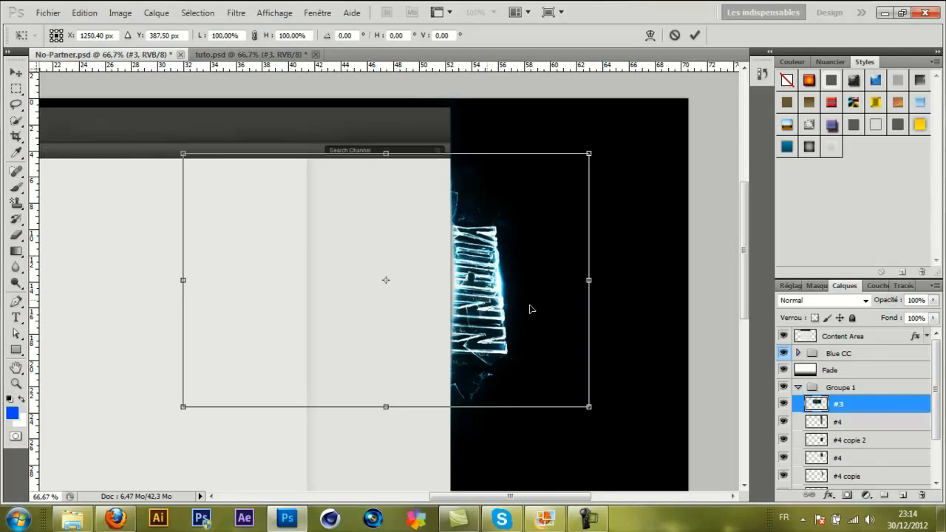
right_click(531, 306)
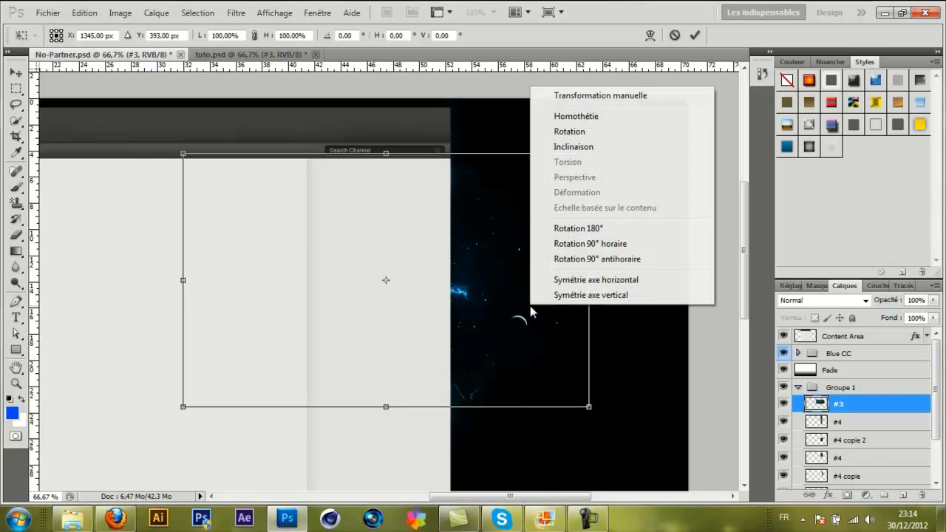
left_click(584, 244)
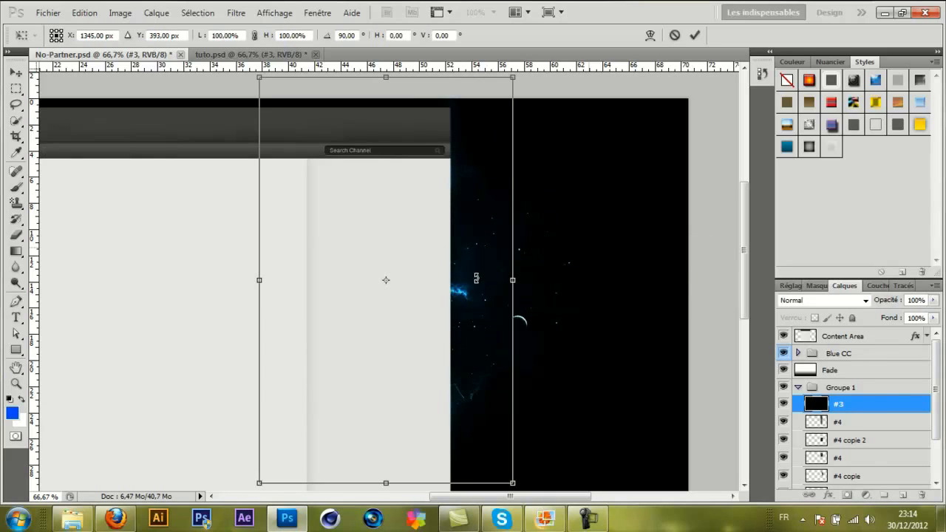
left_click_drag(469, 306, 513, 338)
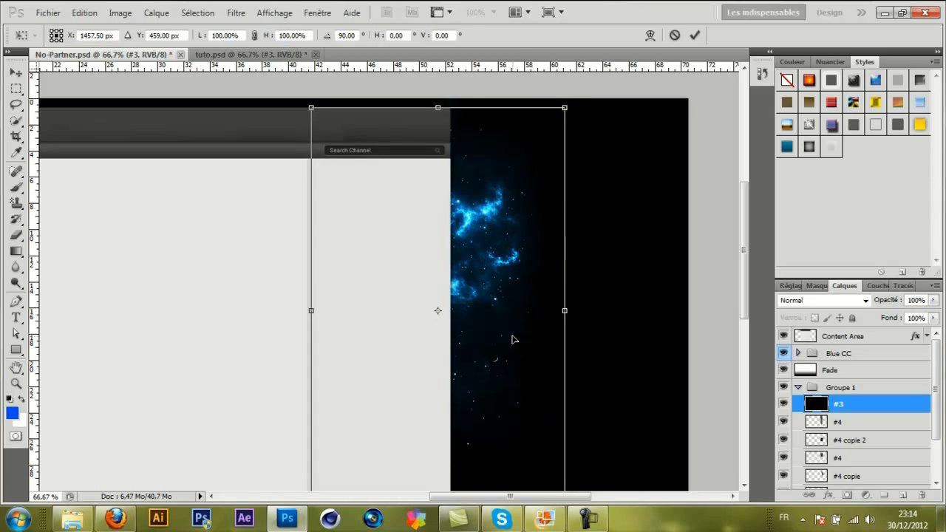
key("Return")
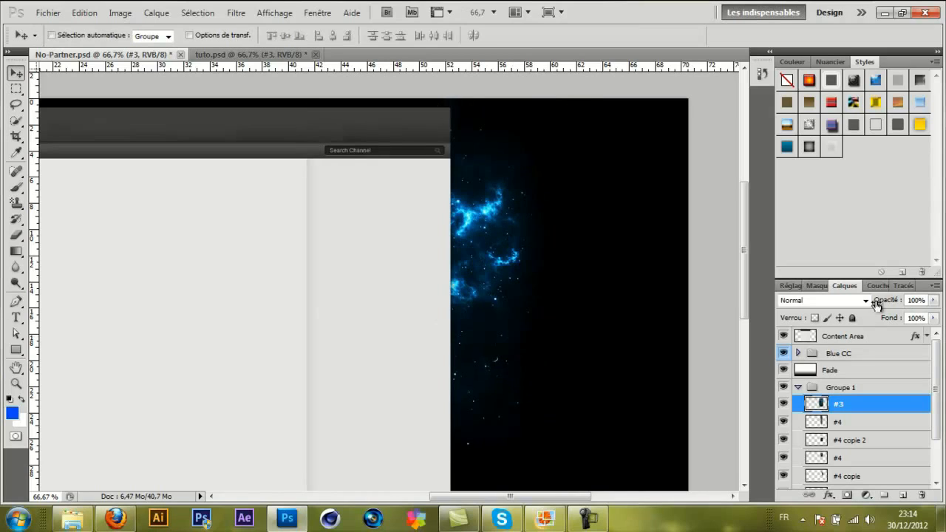
- Set the #3 nebula layer to Superposition blending at 61% opacity and shift it slightly over the name
left_click(865, 302)
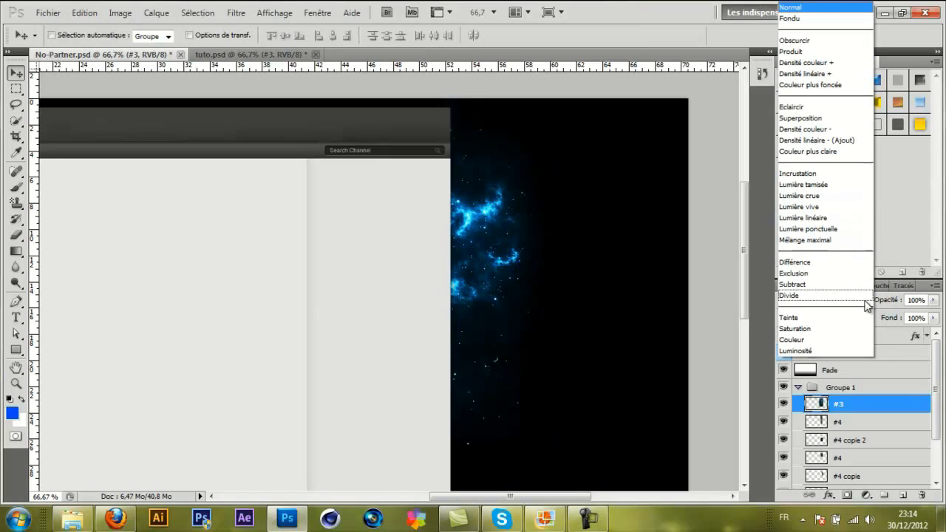
left_click(822, 125)
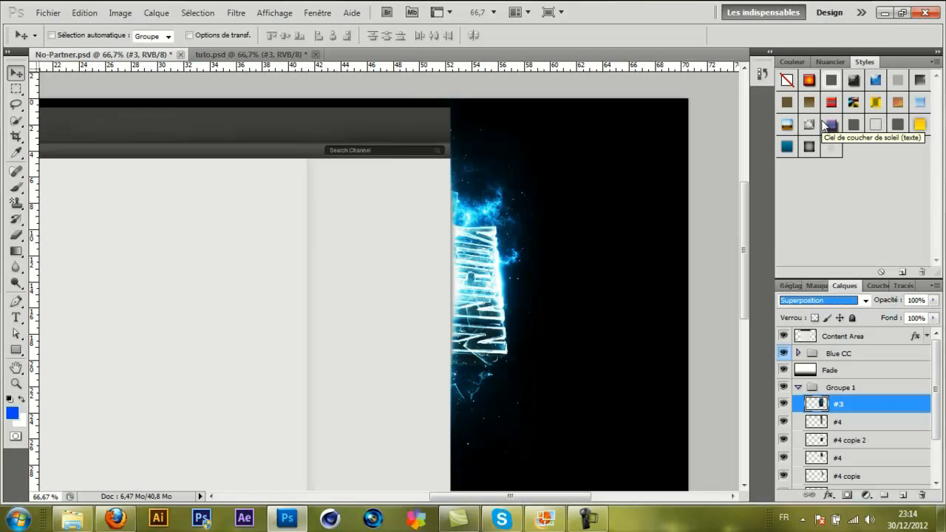
left_click(934, 300)
left_click_drag(933, 313, 909, 316)
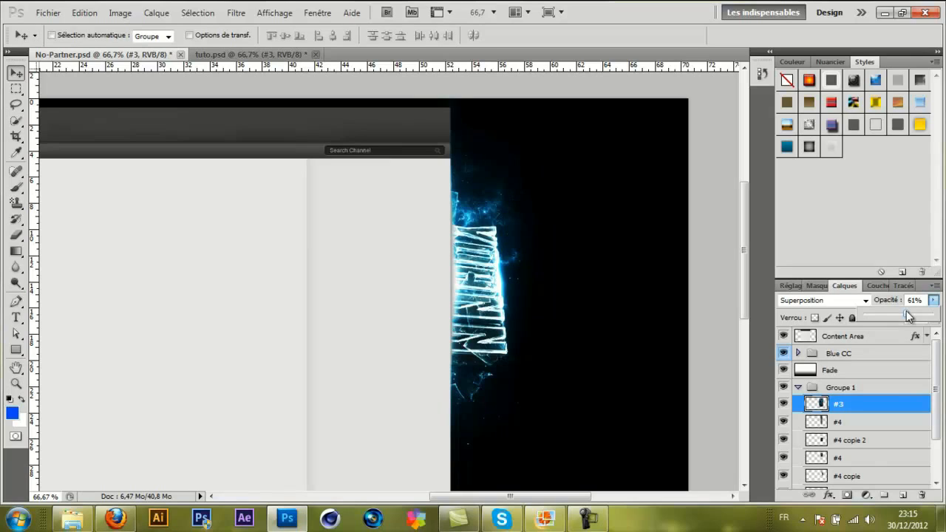
left_click(521, 270)
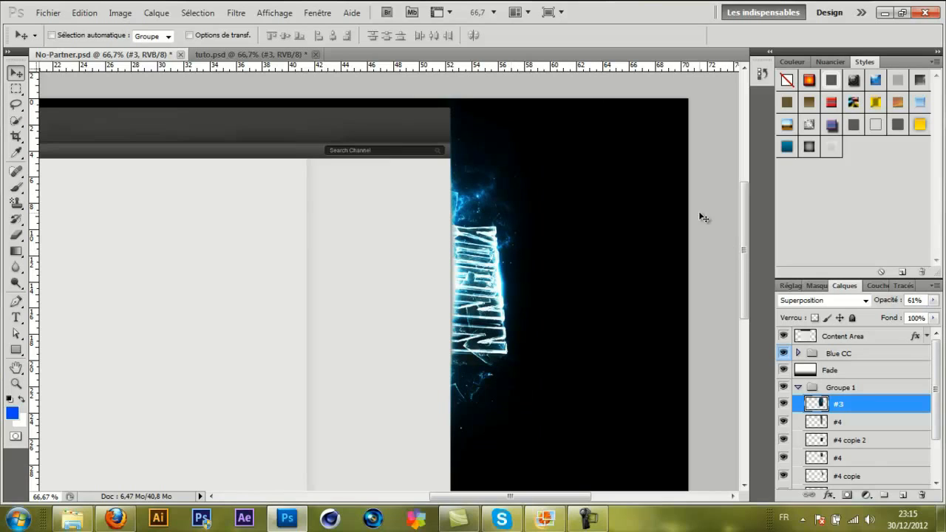
- Show only the #5 splatter layer in tuto.psd above its background, copy it into No-Partner.psd and move it beside the name
left_click(274, 56)
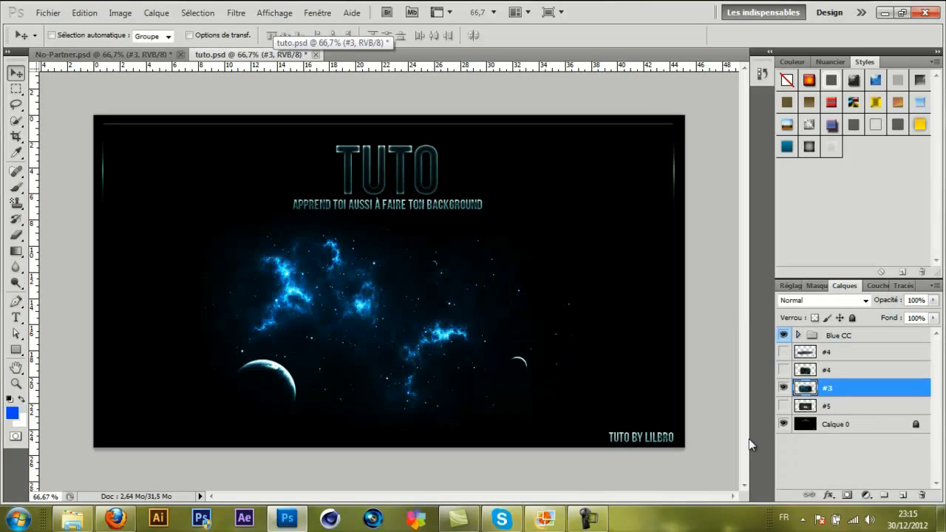
left_click(784, 387)
left_click(784, 405)
left_click(810, 406)
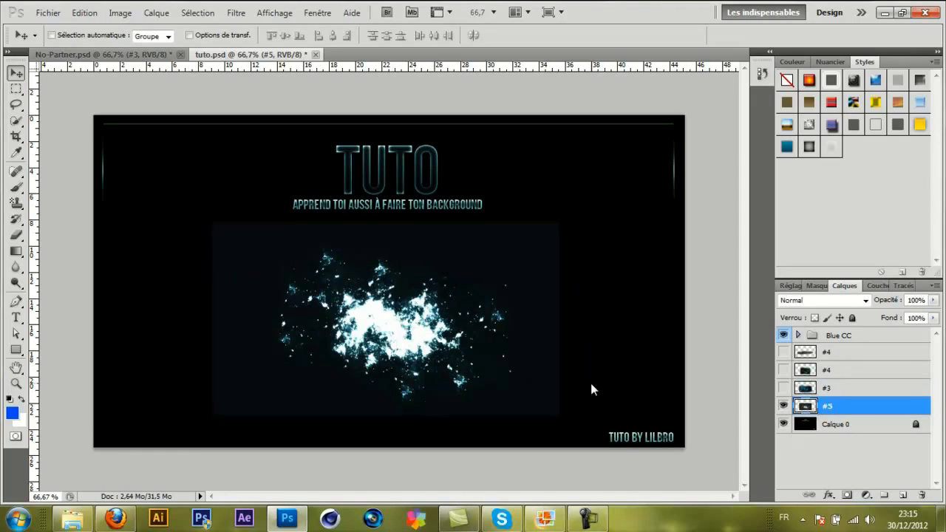
left_click_drag(435, 343, 410, 326)
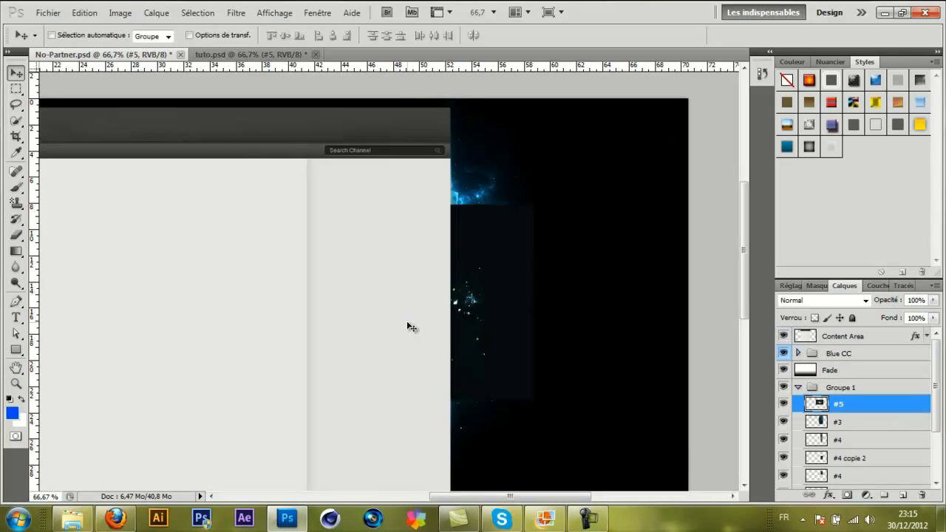
left_click_drag(504, 302, 600, 308)
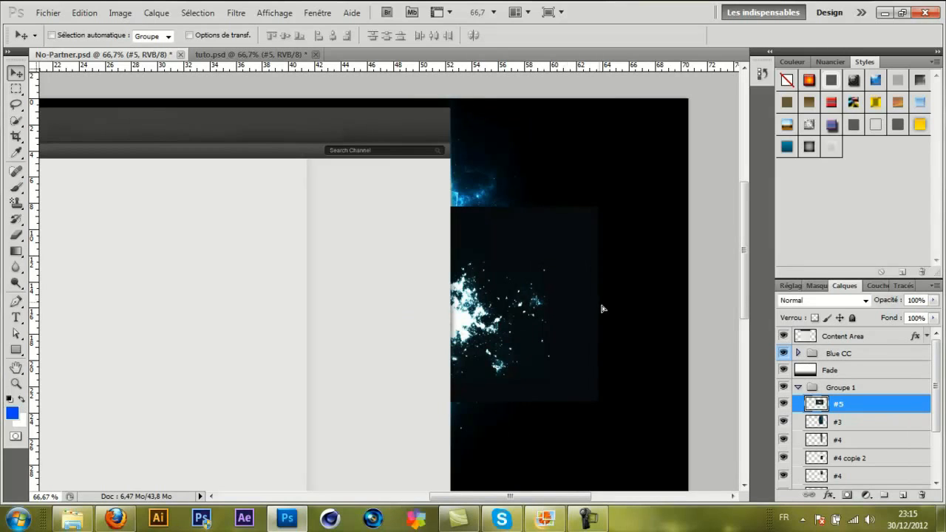
- Set the #5 splatter layer's blend mode to Superposition and move it to the name's lower end
left_click(864, 300)
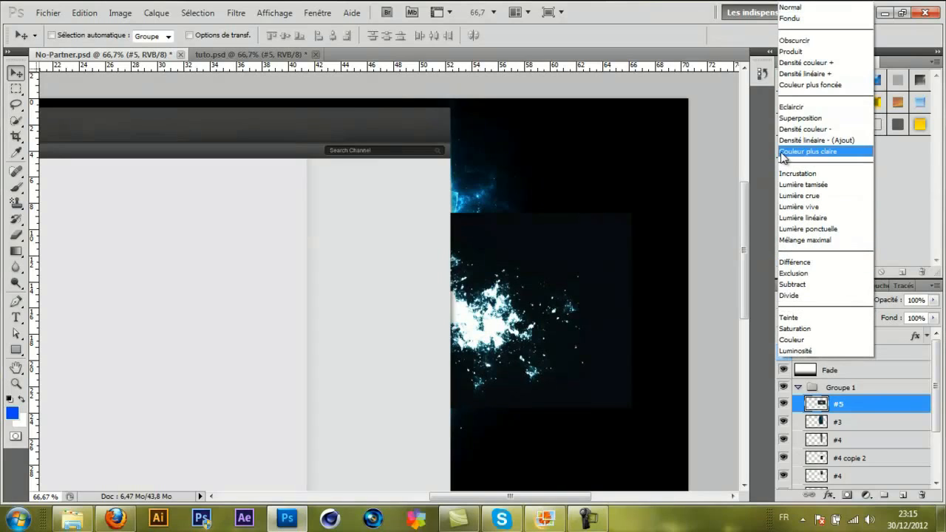
left_click(784, 120)
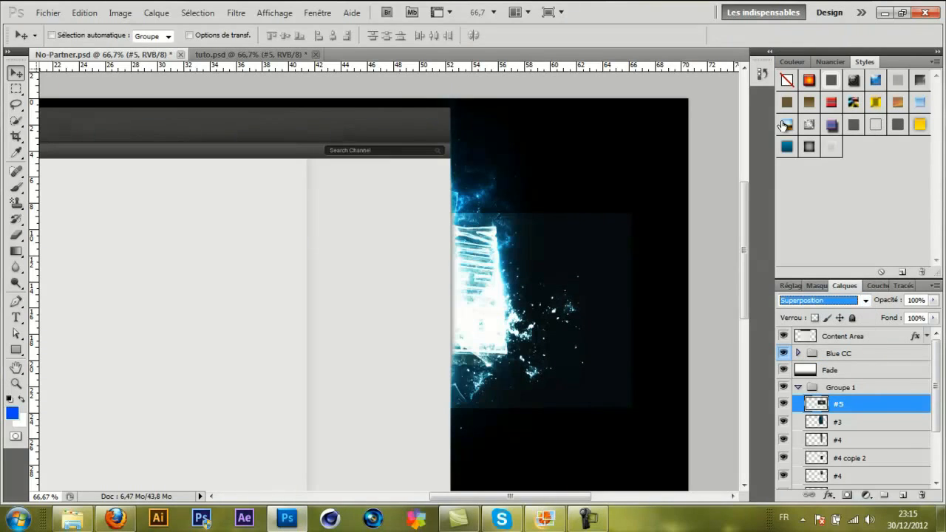
left_click_drag(587, 342, 602, 341)
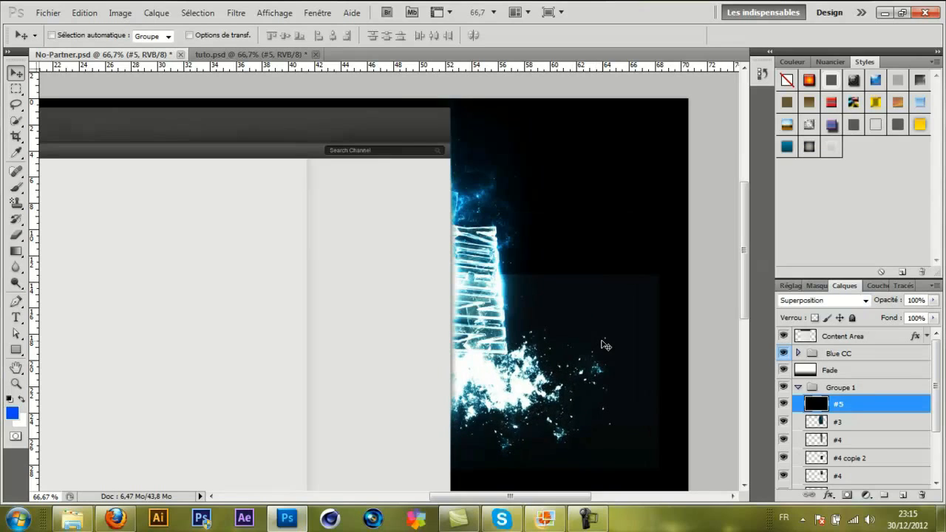
- Rotate the #5 splatter 90° clockwise over the name's lower end, commit, and place the layer between Groupe 1 and Backdrop copy
key("ctrl+t")
right_click(602, 343)
left_click(665, 220)
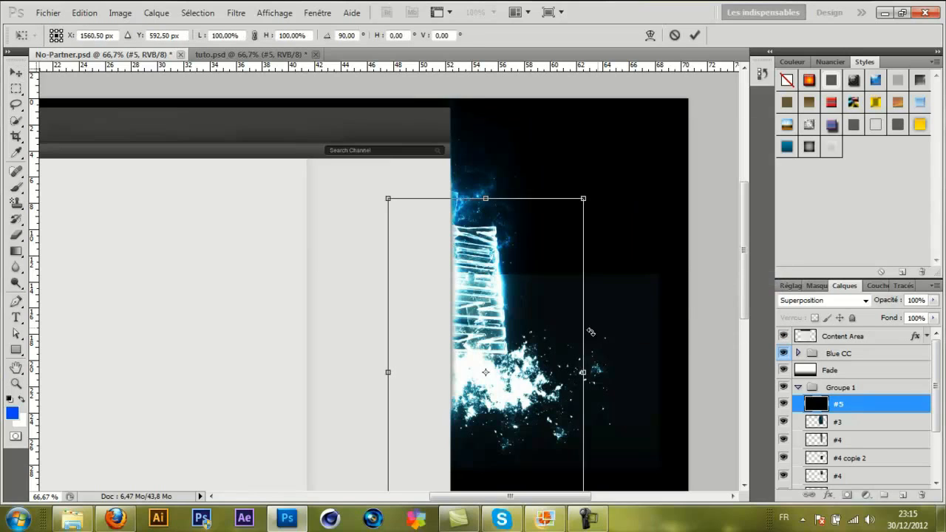
left_click_drag(538, 352, 511, 352)
key("Return")
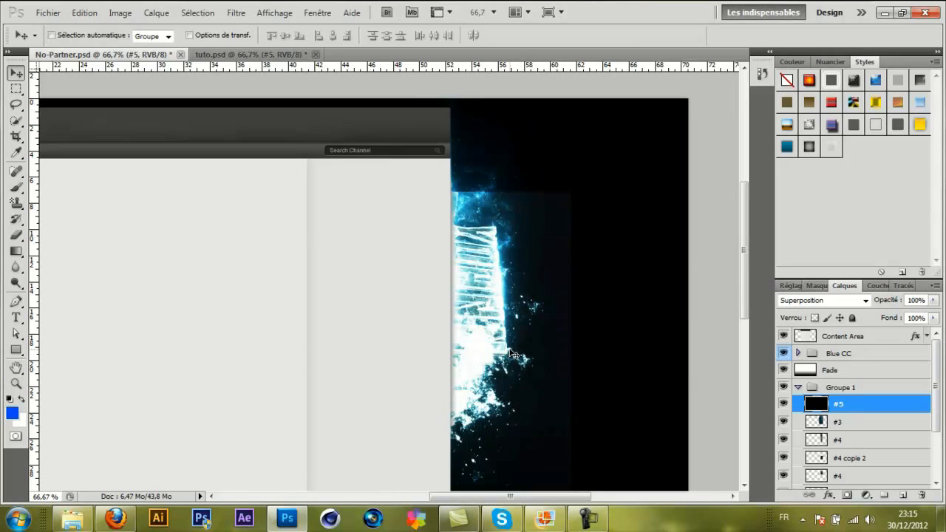
left_click_drag(851, 410, 839, 449)
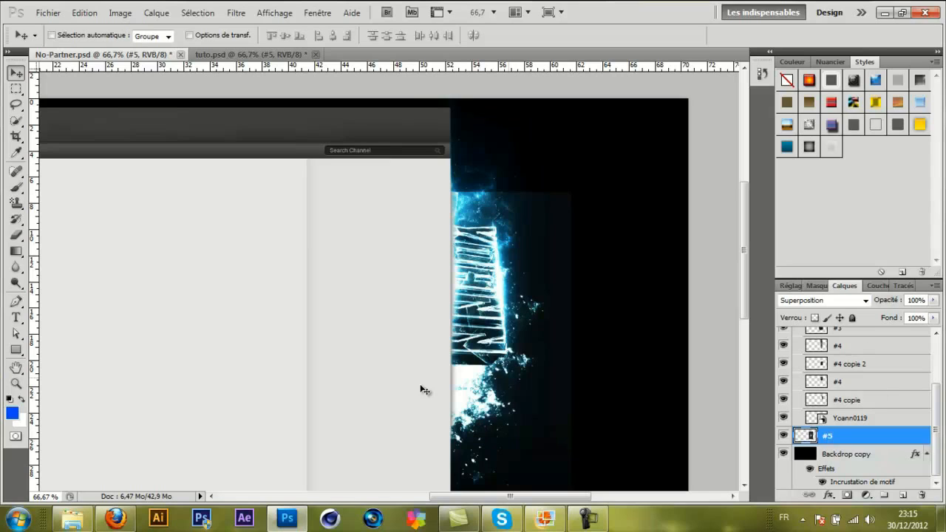
- Erase the visible rectangular edges of the #5 splatter layer using the Eraser at 193 px
left_click(16, 235)
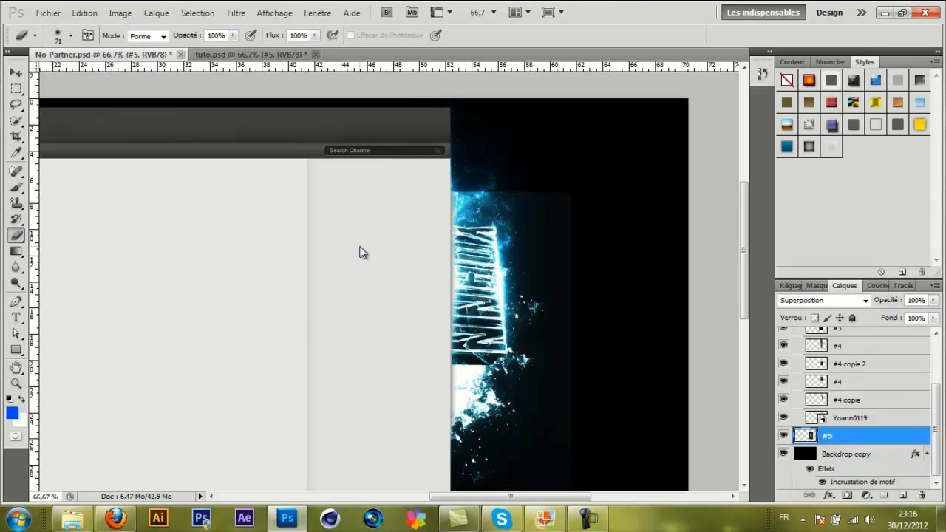
left_click(70, 37)
left_click(111, 72)
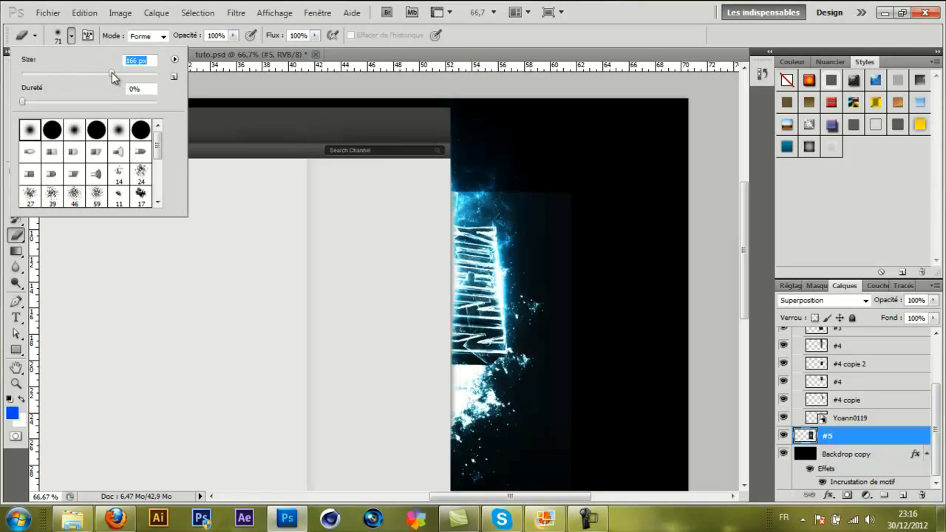
left_click_drag(111, 72, 120, 73)
left_click(79, 37)
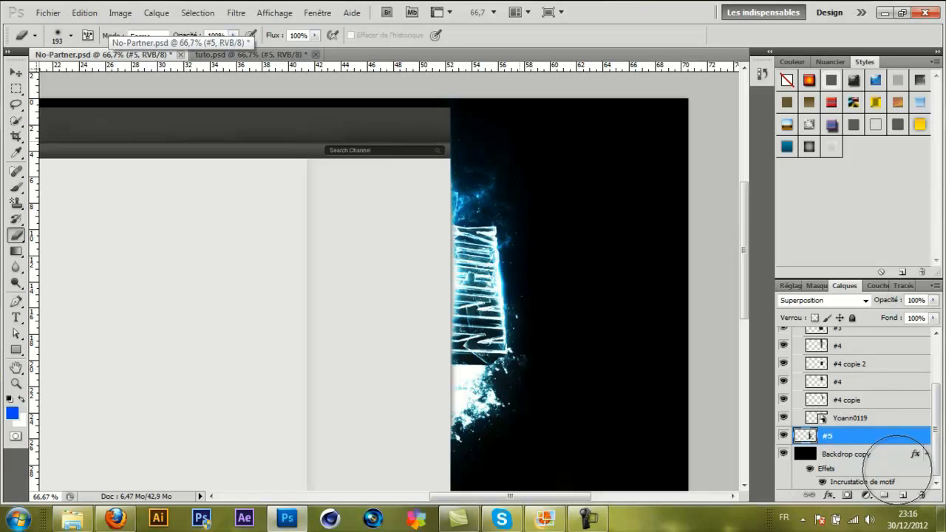
- Reduce the #5 splatter layer's opacity to 68%
left_click(15, 73)
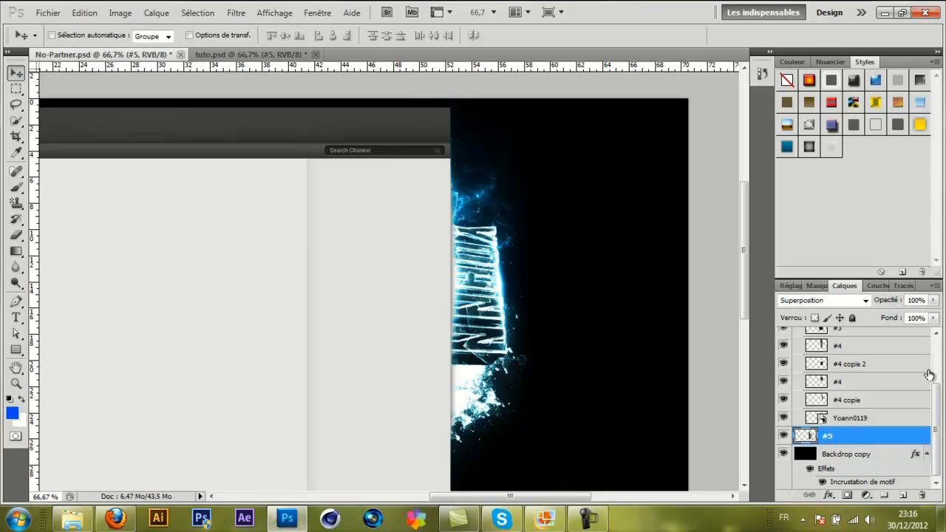
left_click(933, 300)
left_click_drag(916, 316, 914, 318)
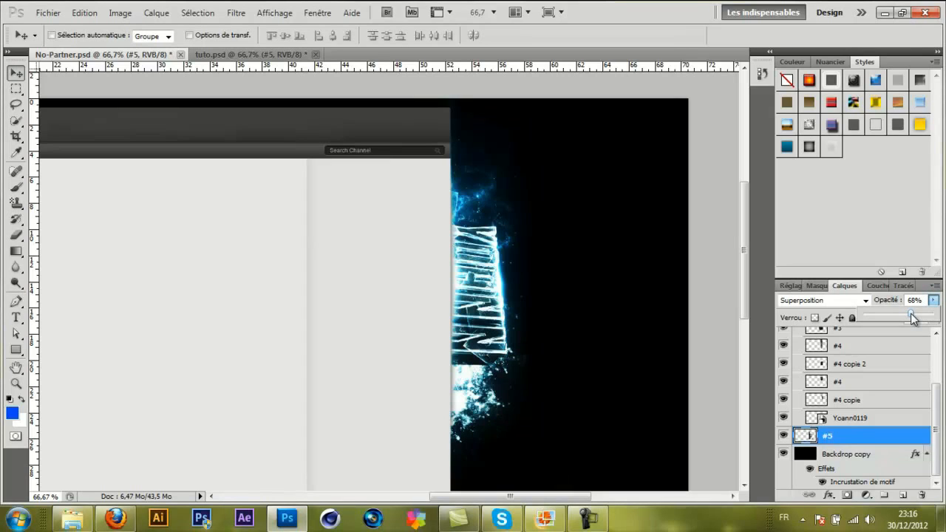
left_click(935, 303)
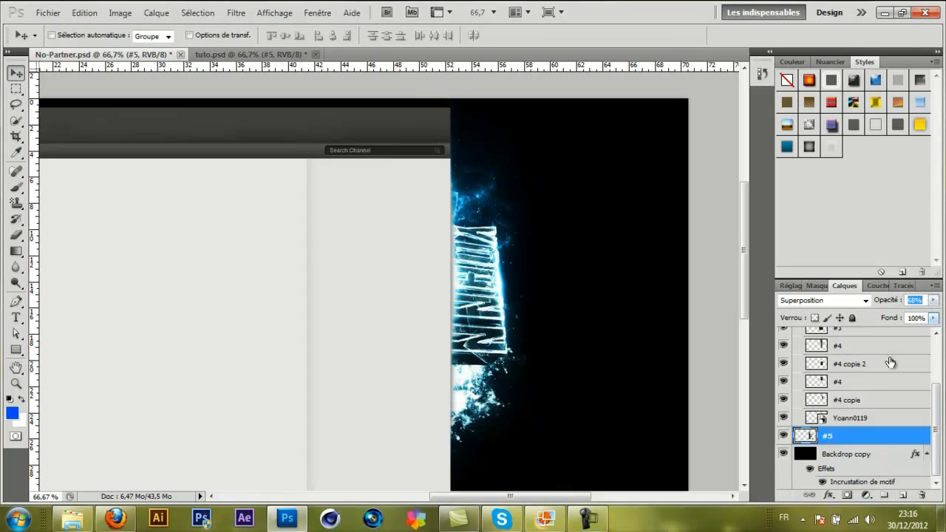
- Duplicate the #5 splatter layer, flip the copy horizontally and commit the transformation
key("ctrl+j")
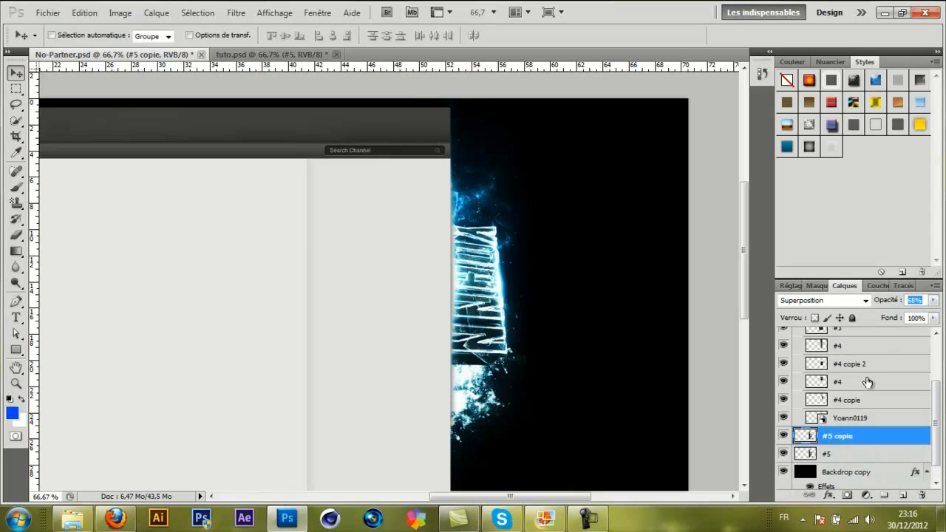
key("ctrl+t")
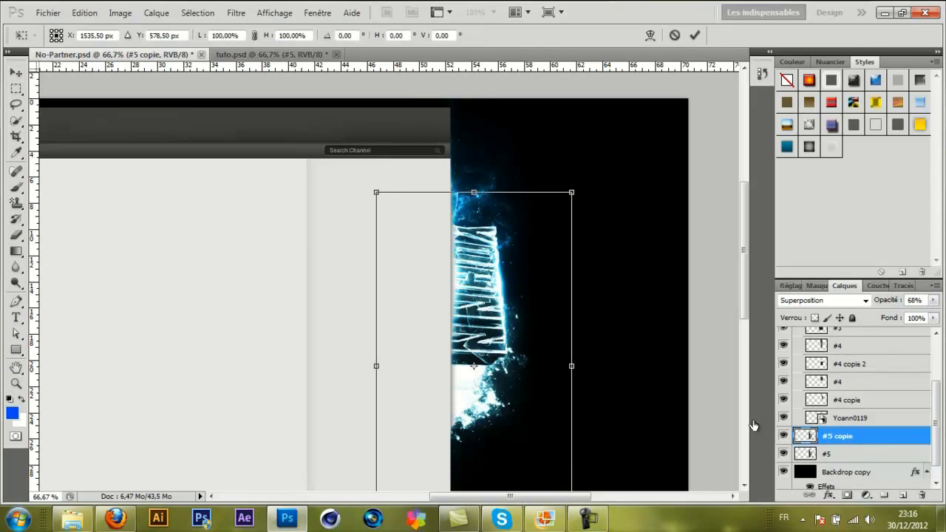
right_click(542, 407)
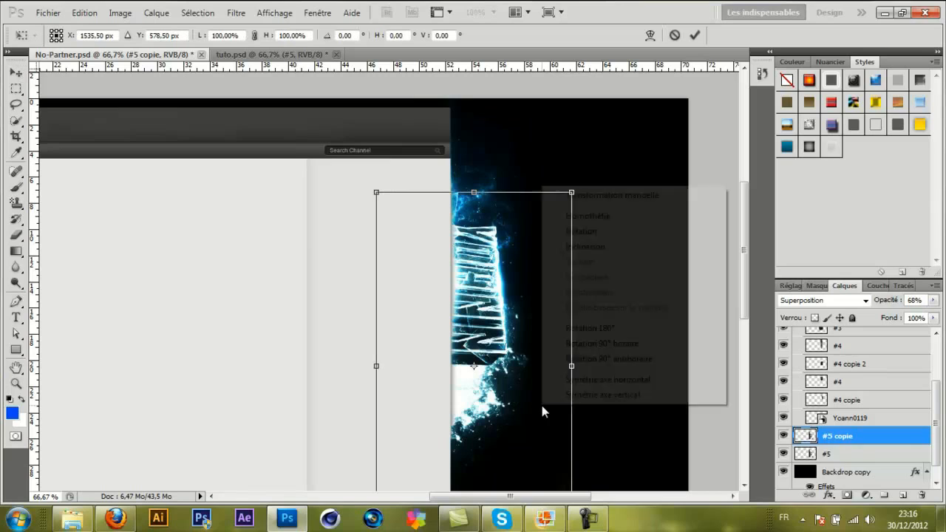
left_click(622, 381)
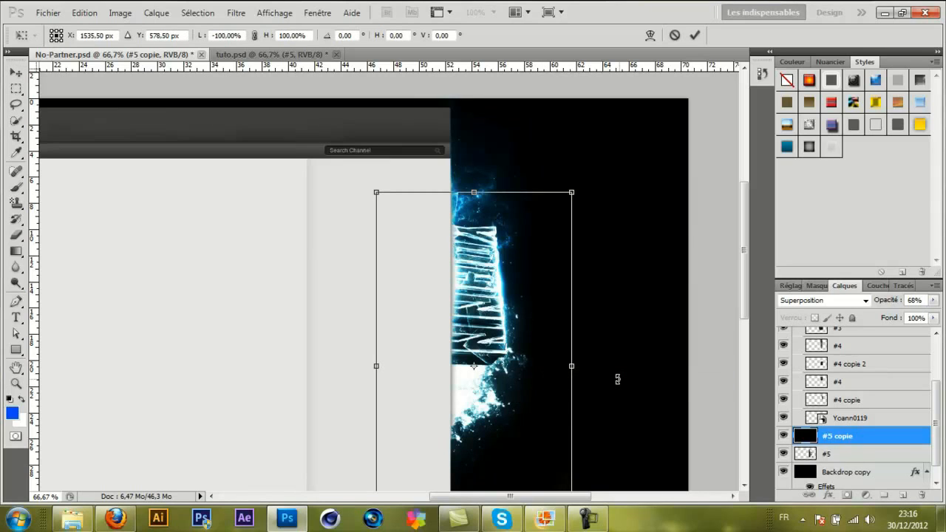
key("Return")
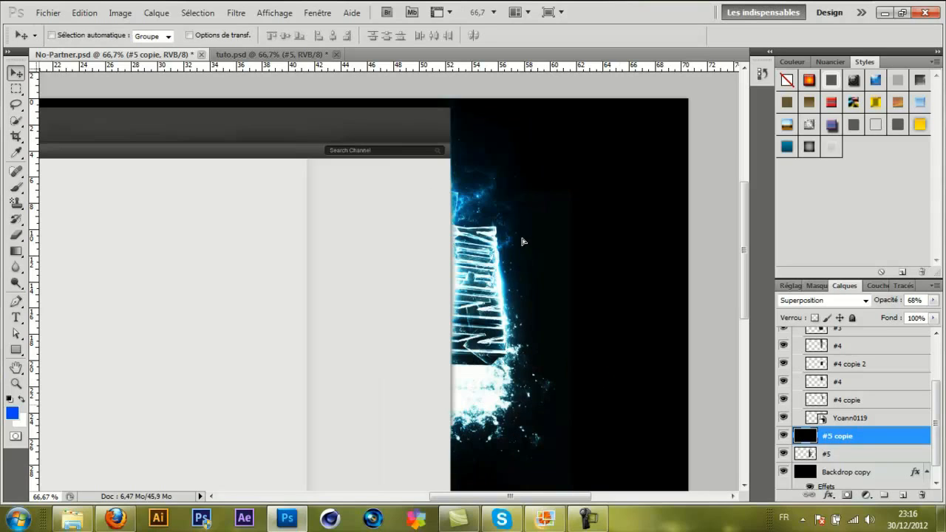
- Pull the #5 copie splatter out beside the name and rotate it 180° with Free Transform
left_click_drag(518, 224, 606, 241)
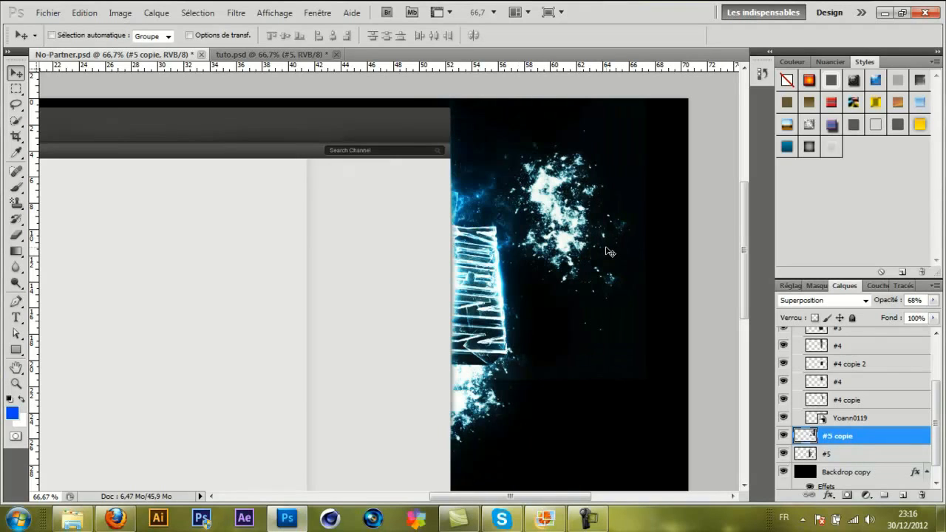
key("ctrl+t")
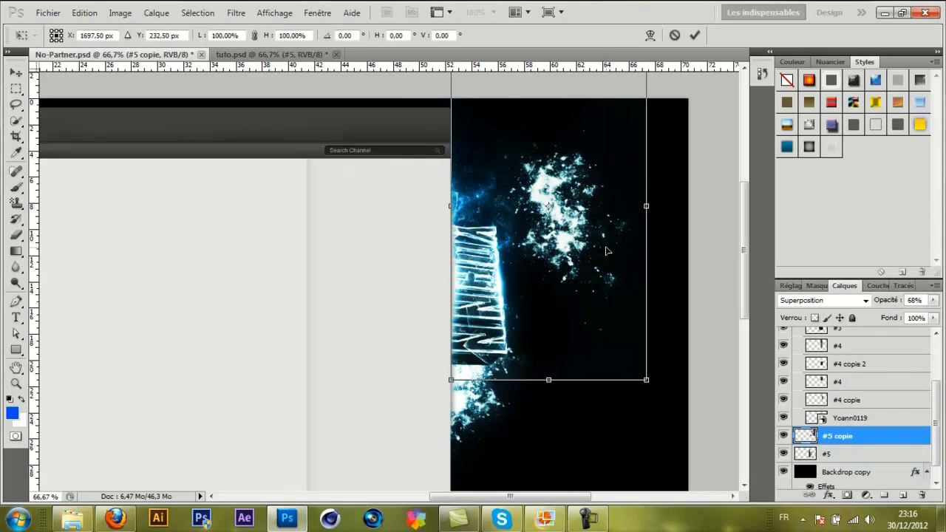
right_click(628, 303)
left_click(711, 221)
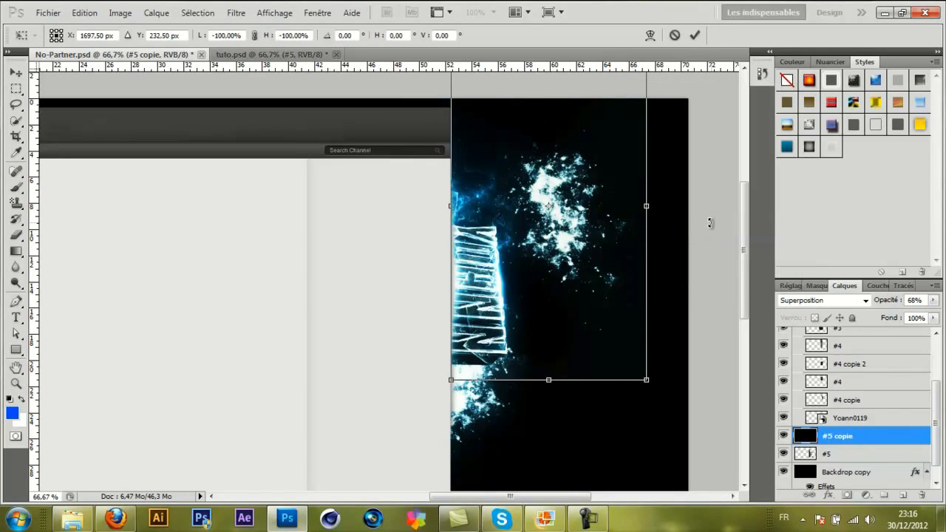
- Position the rotated #5 copie splatter over the name's upper end, commit the transformation, and reduce its opacity to 45%
left_click_drag(574, 236, 484, 235)
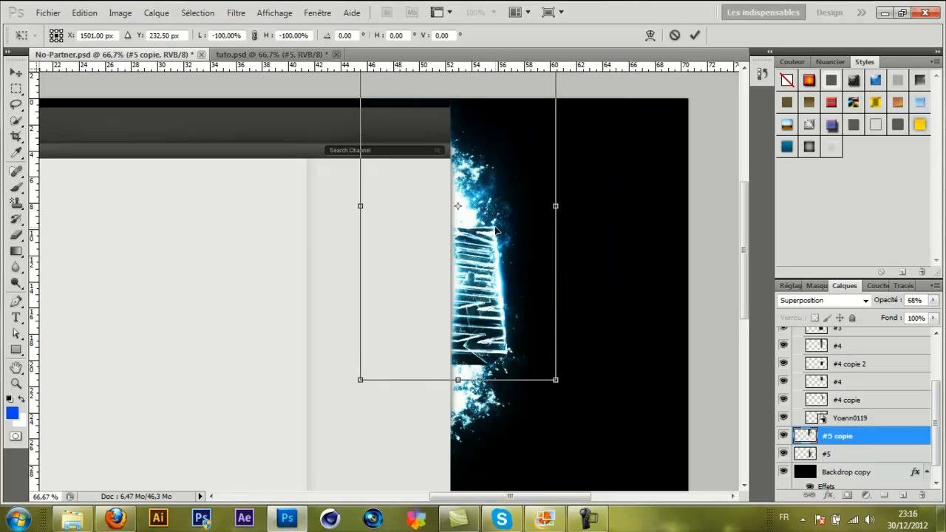
key("shift+Left")
key("shift+Right")
left_click_drag(494, 231, 496, 236)
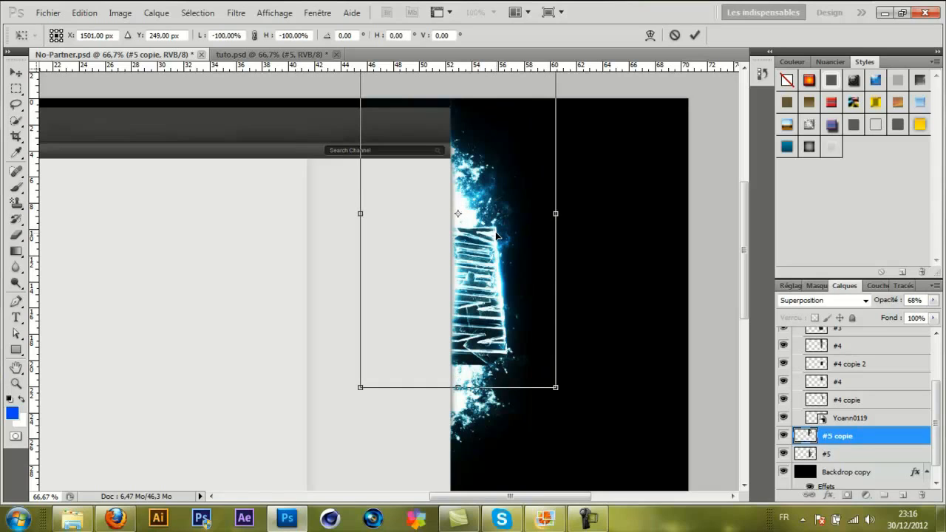
key("Up")
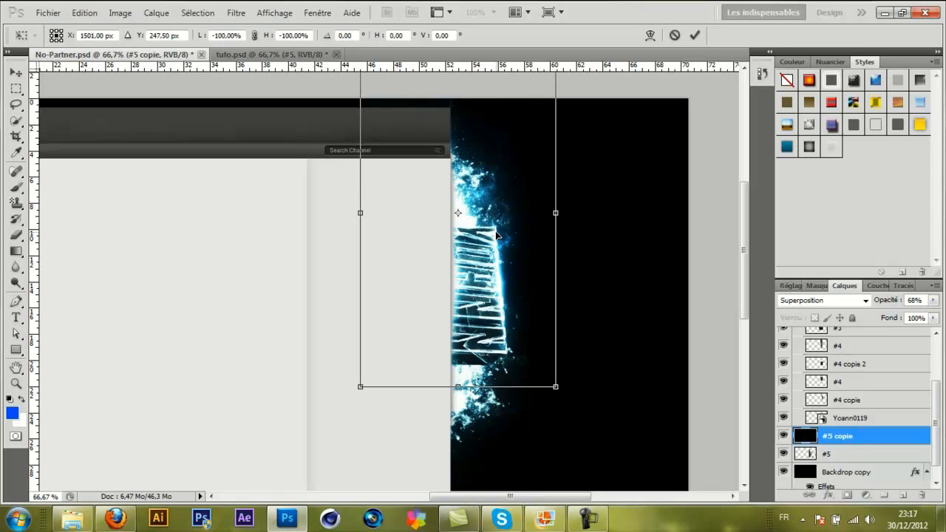
key("Return")
left_click(933, 301)
left_click_drag(908, 316, 897, 317)
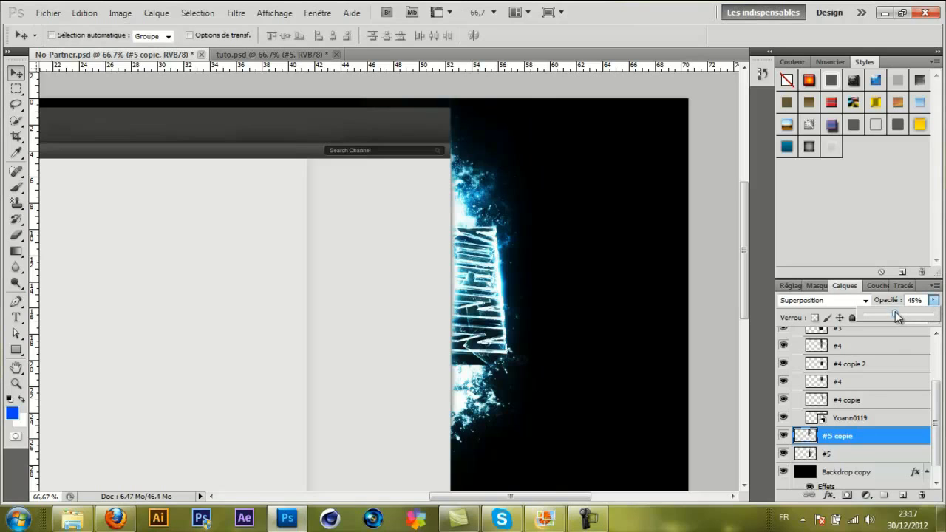
- Reduce the opacity of the #4 copie layer in Groupe 1 to 79%
left_click(877, 364)
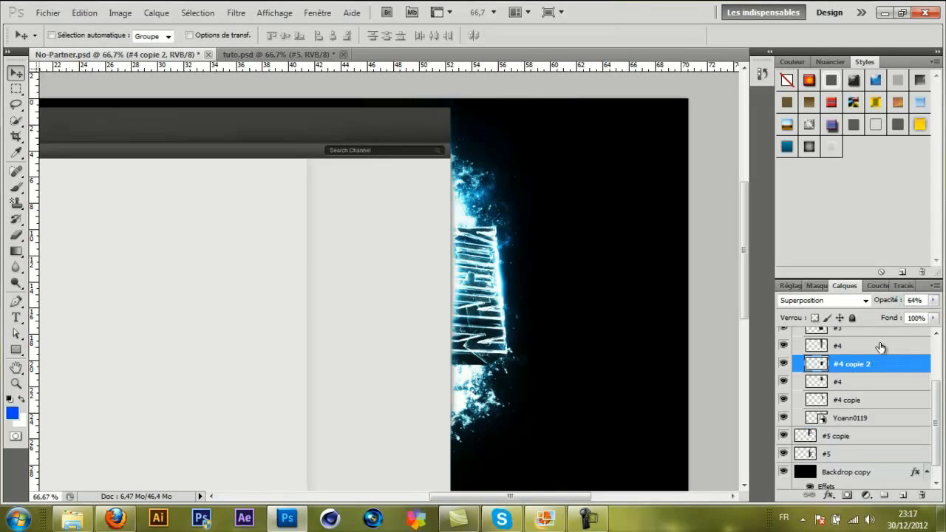
left_click(865, 382)
left_click(856, 402)
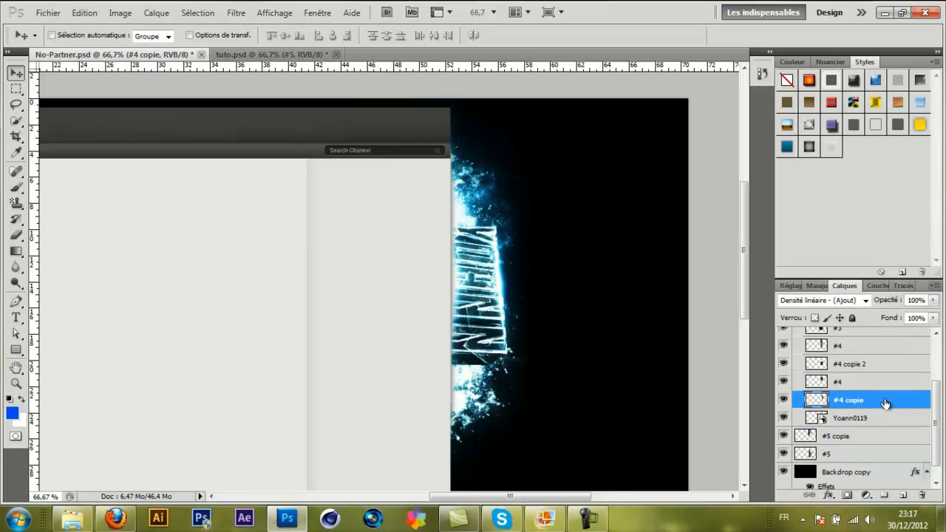
left_click(934, 302)
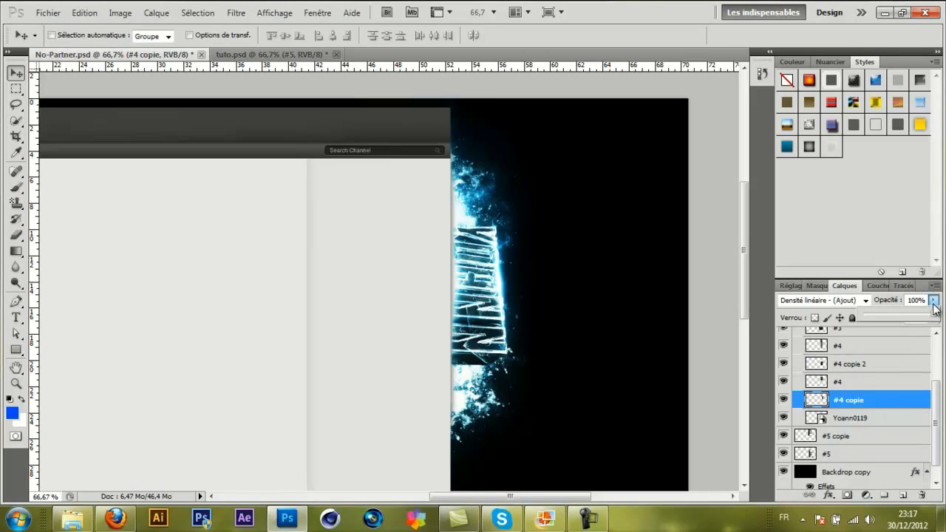
left_click_drag(931, 312, 919, 318)
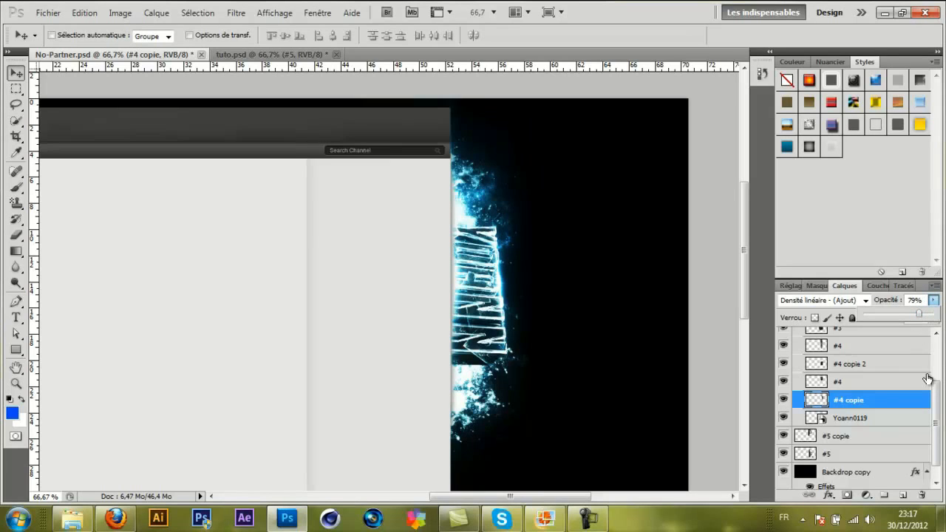
- Reduce the opacity of the #3 layer in Groupe 1 to about 52%
left_click_drag(937, 399, 937, 382)
left_click(838, 380)
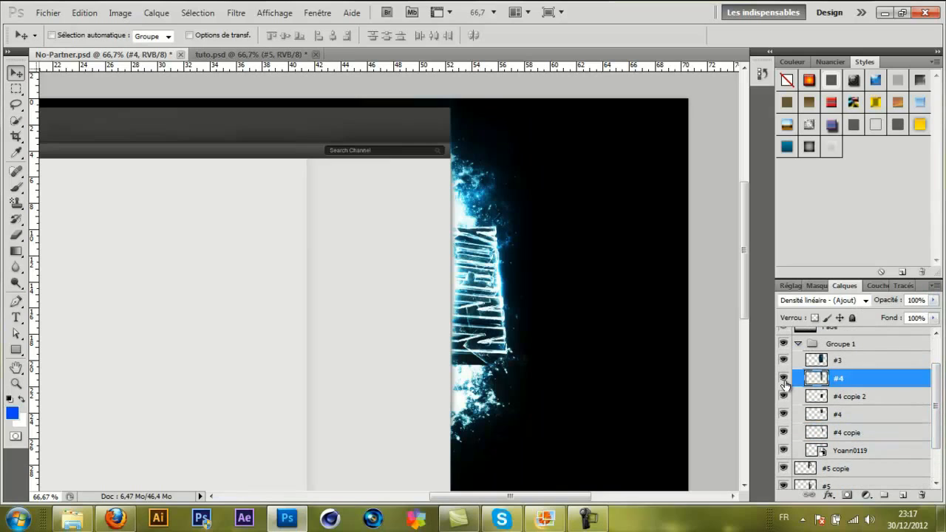
left_click(850, 362)
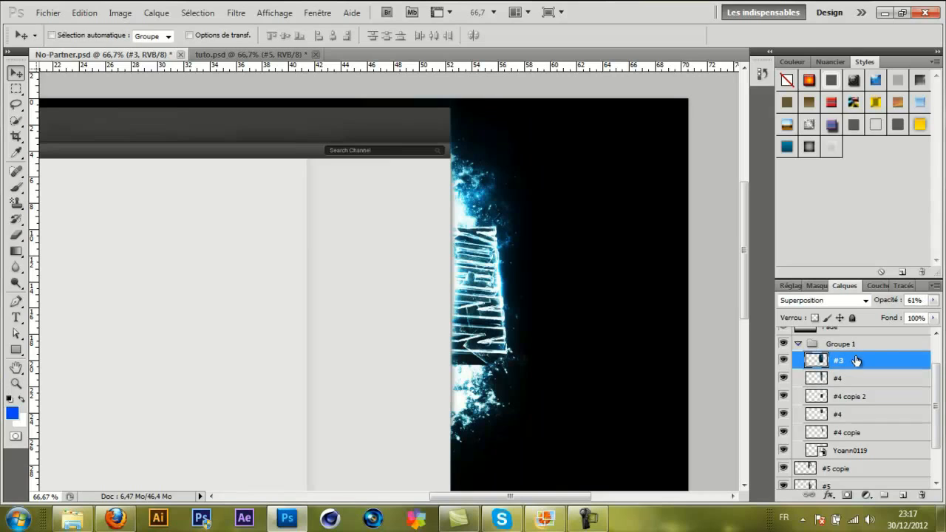
left_click(933, 301)
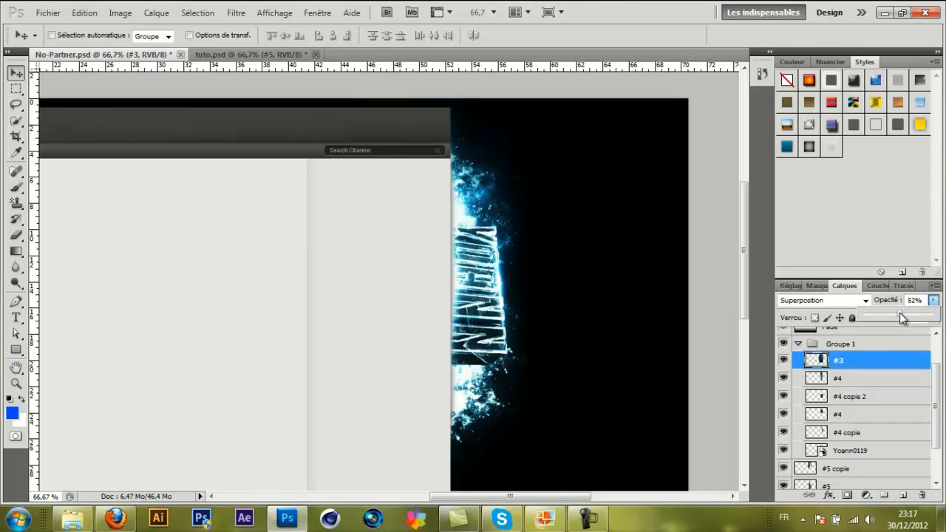
- Toggle the visibility of #4 copie 2 and the #4 layer below it to compare their effect on the name
left_click(855, 398)
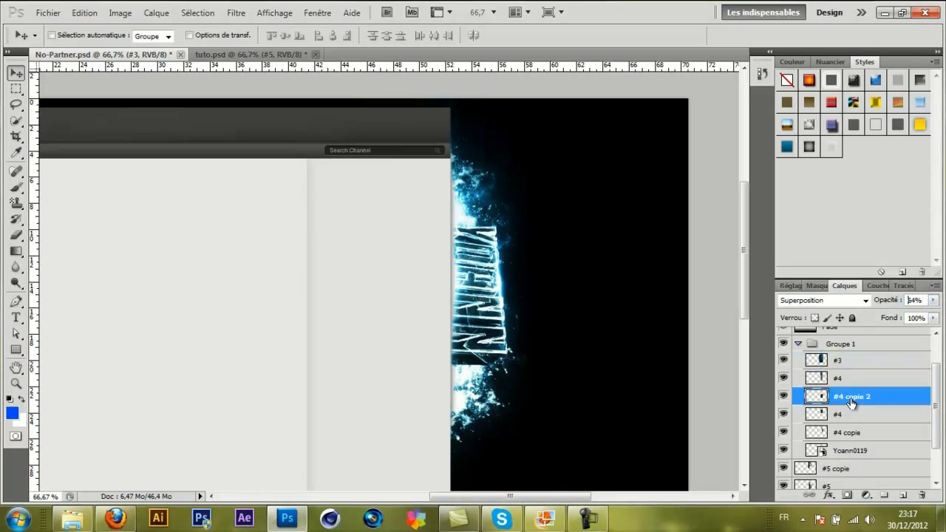
left_click(784, 397)
left_click(784, 414)
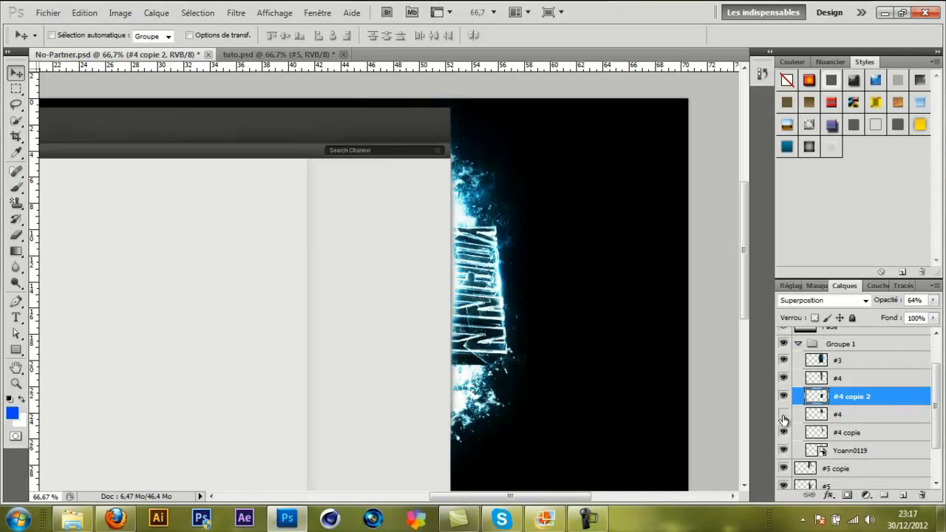
left_click(784, 416)
left_click(783, 416)
left_click(785, 398)
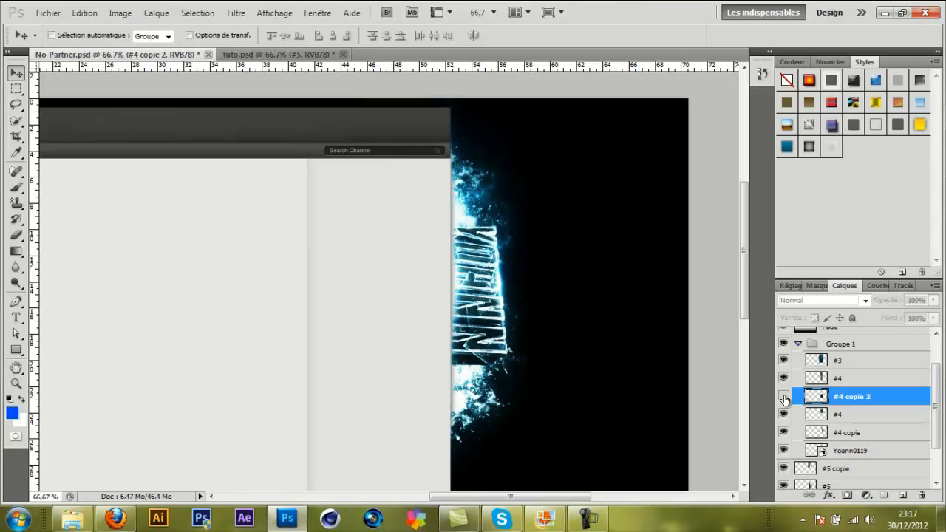
left_click(784, 398)
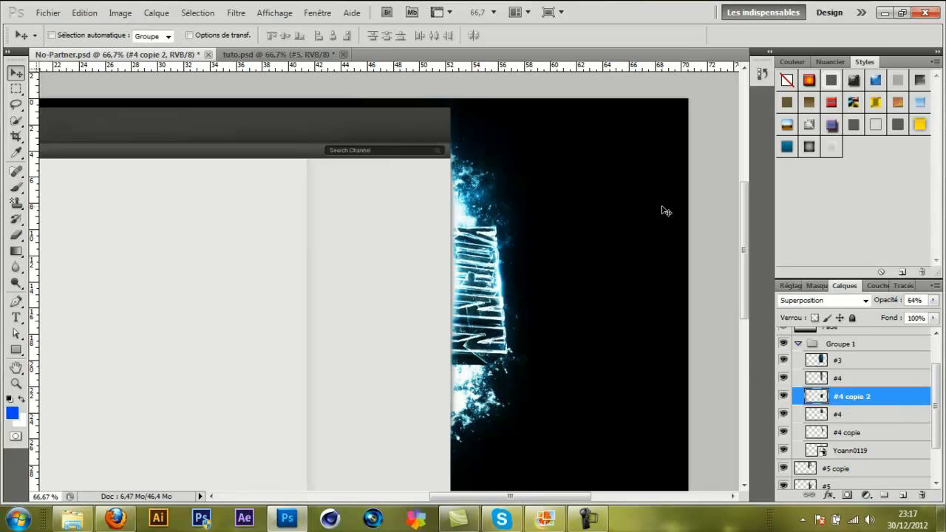
- Add two horizontal guides across the canvas, one at the name's upper edge and one just below its lower edge
key("ctrl+minus")
key("ctrl+minus")
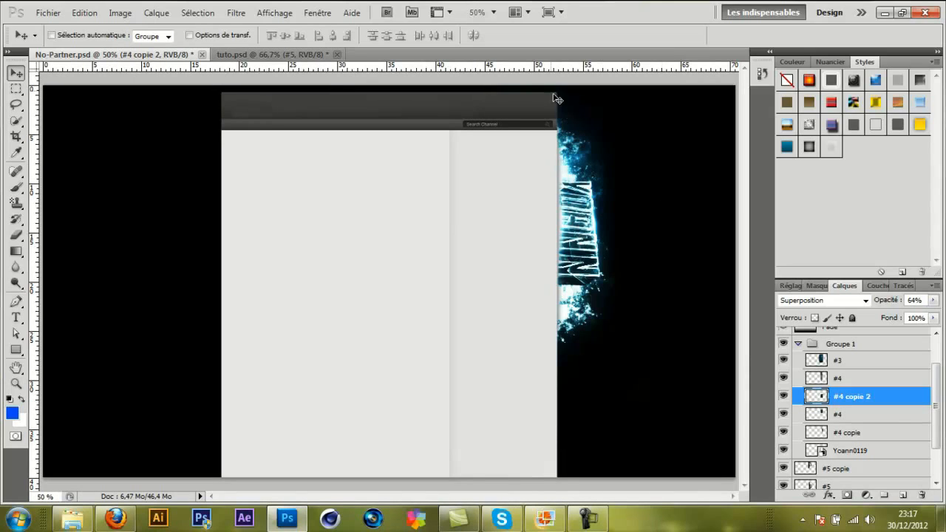
left_click_drag(547, 79, 554, 180)
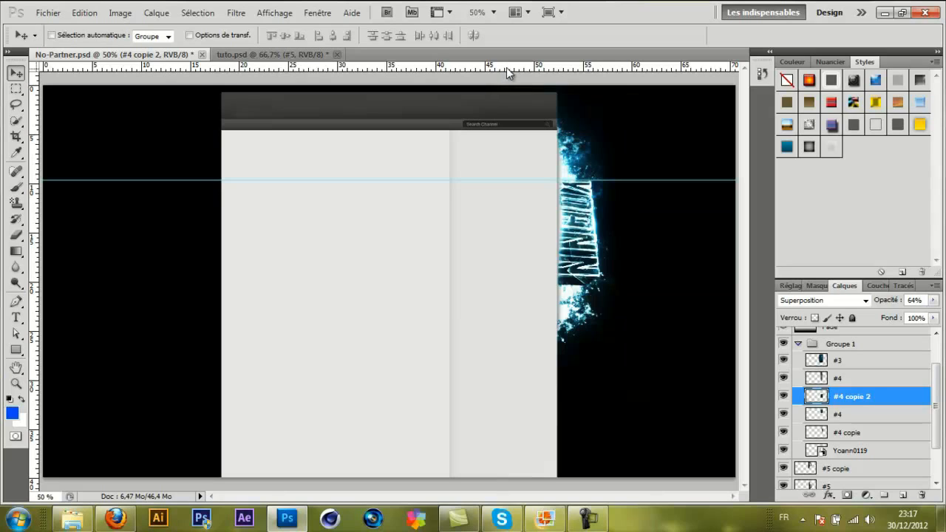
left_click_drag(507, 67, 533, 288)
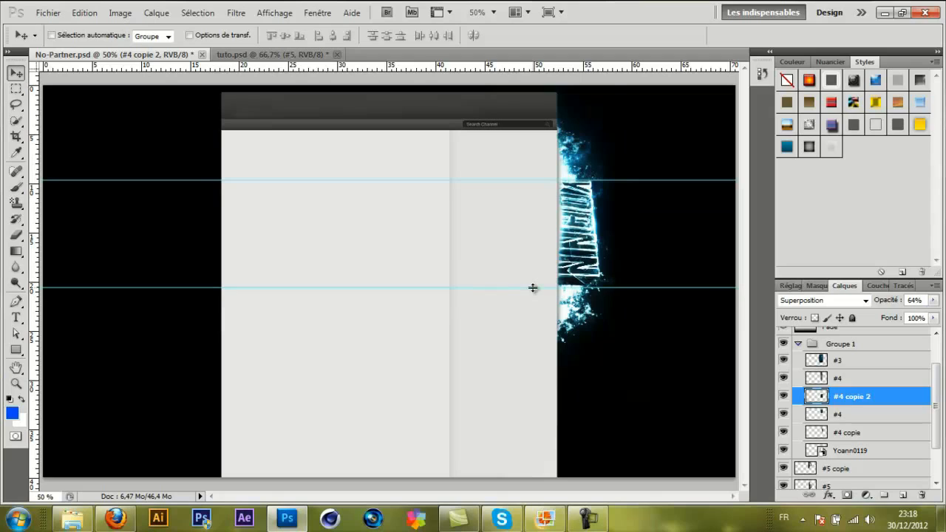
- Move the #5 copie and #5 splatter layers into Groupe 1 and duplicate the group
left_click(798, 345)
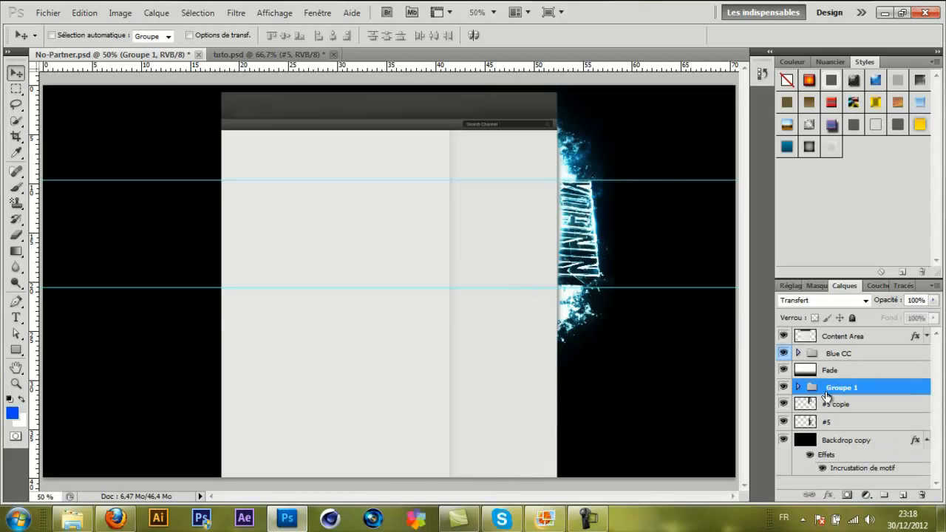
left_click_drag(835, 403, 834, 394)
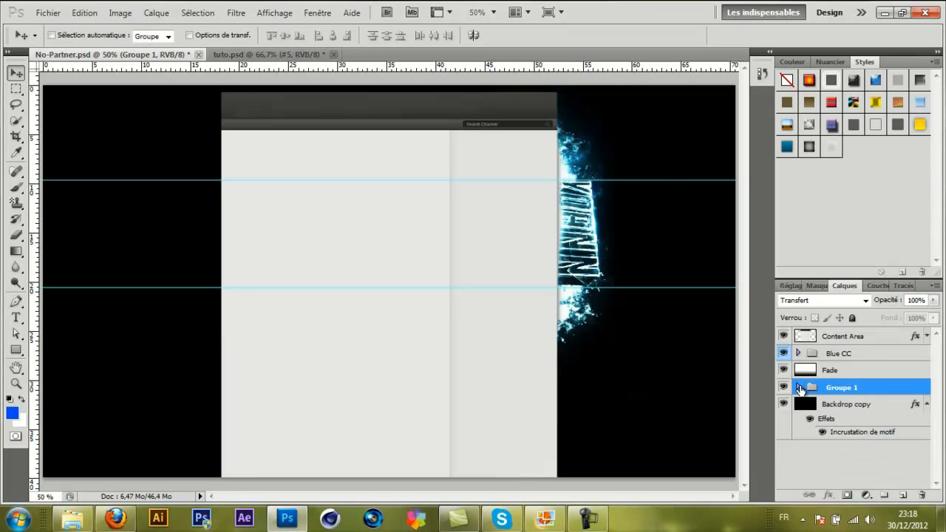
right_click(801, 389)
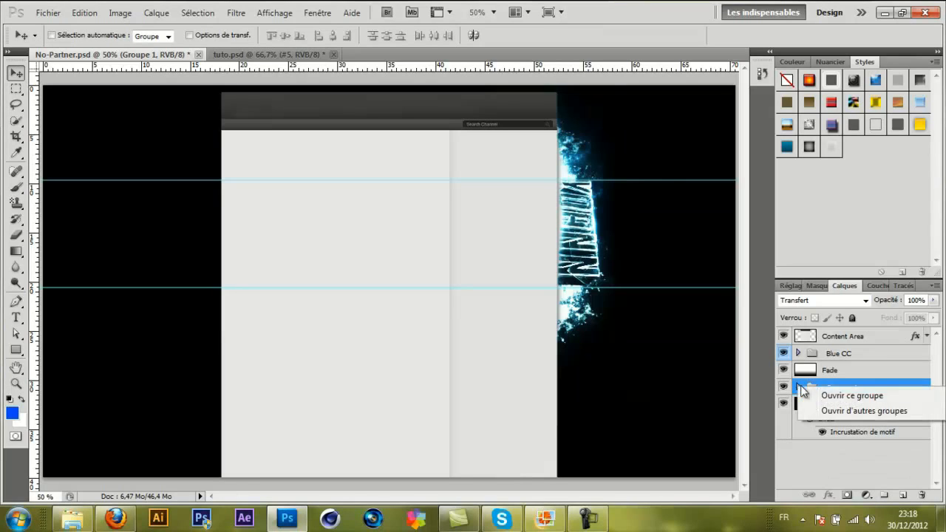
right_click(893, 383)
left_click(807, 205)
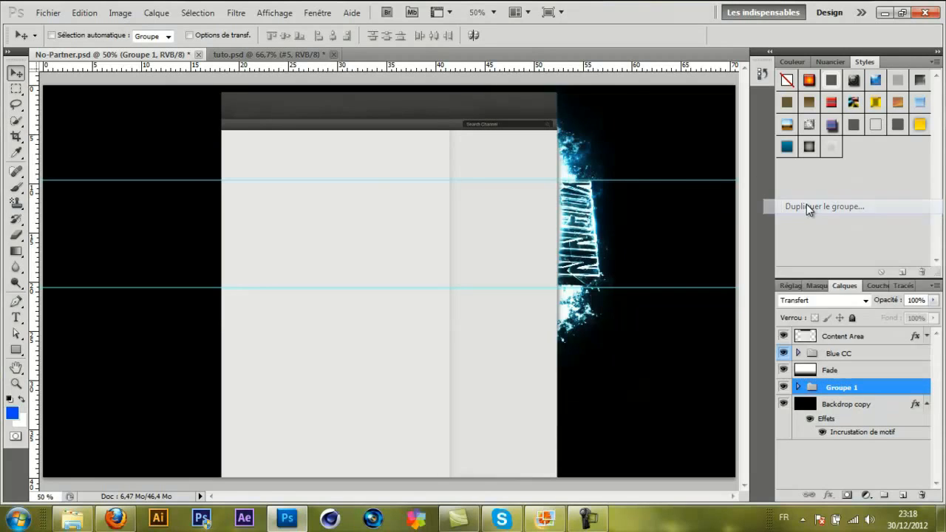
left_click(610, 161)
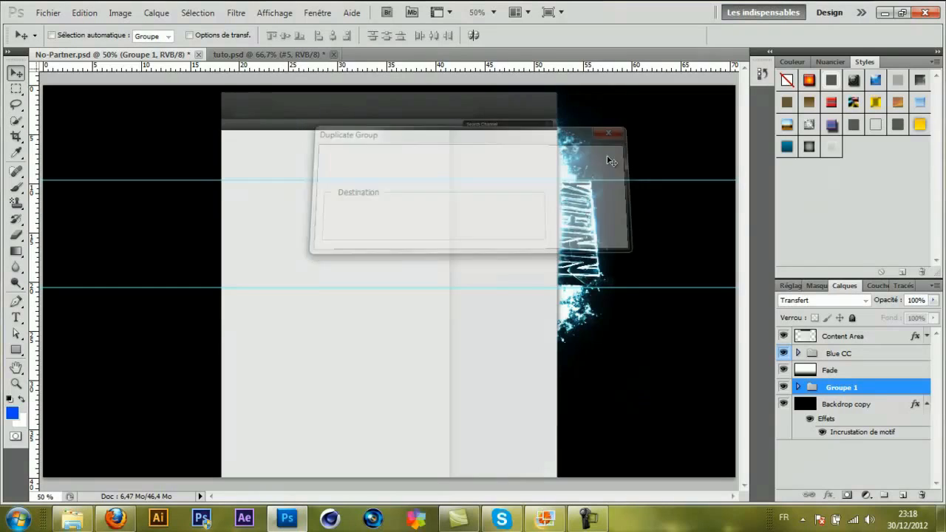
- Flip Groupe 1 copie horizontally and rotate it 180° with Free Transform
key("ctrl+t")
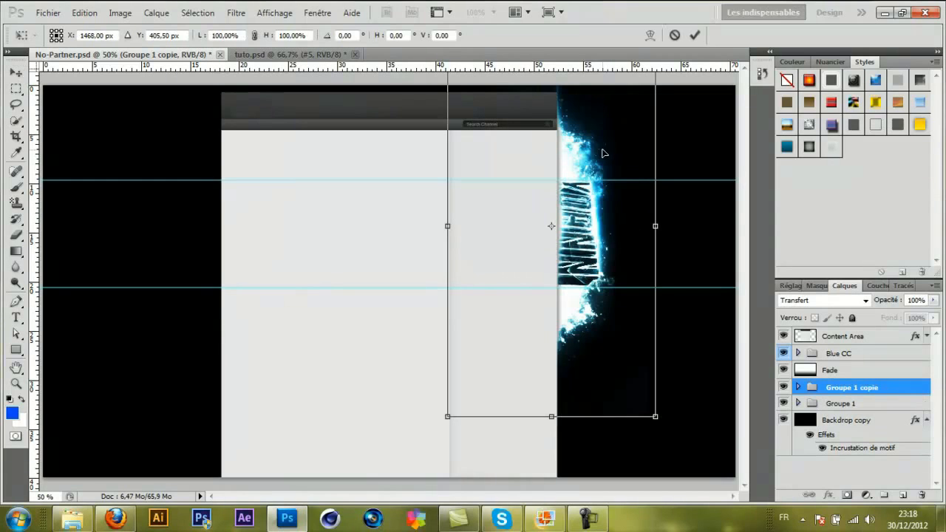
right_click(642, 192)
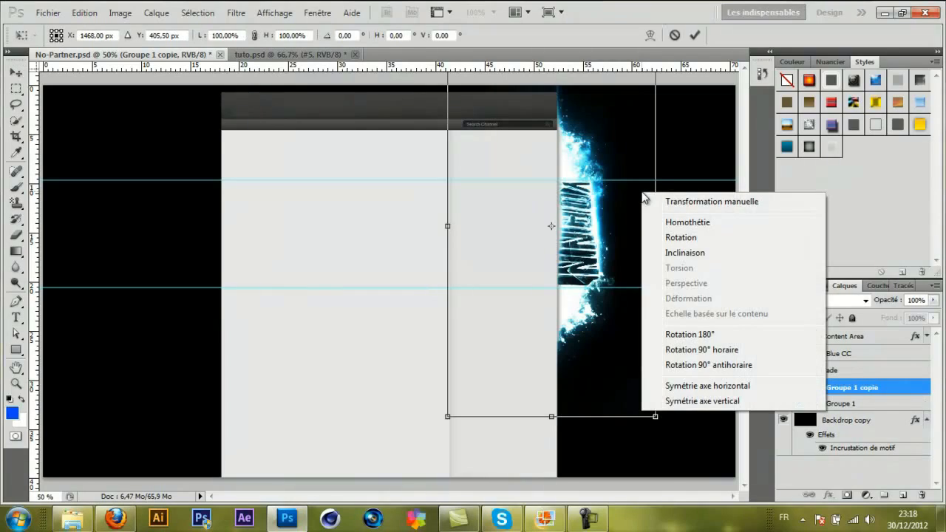
left_click(688, 382)
right_click(621, 256)
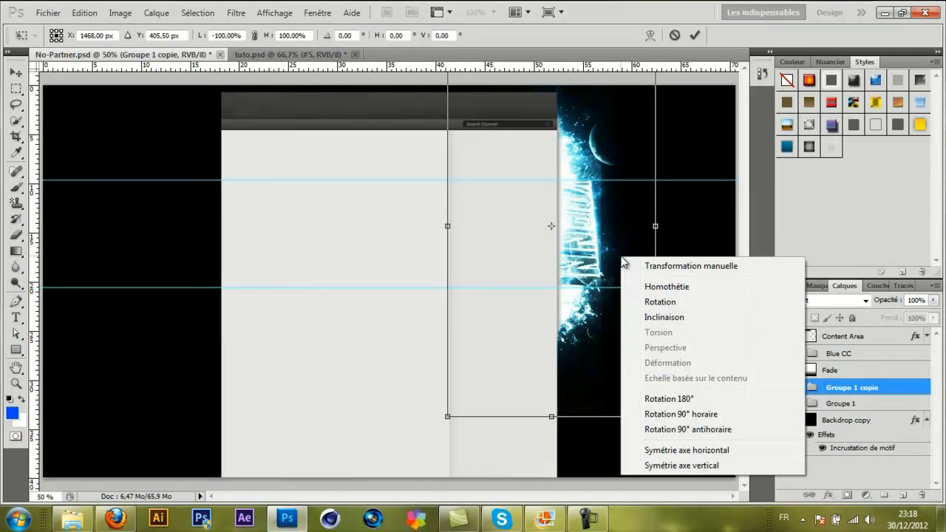
left_click(689, 399)
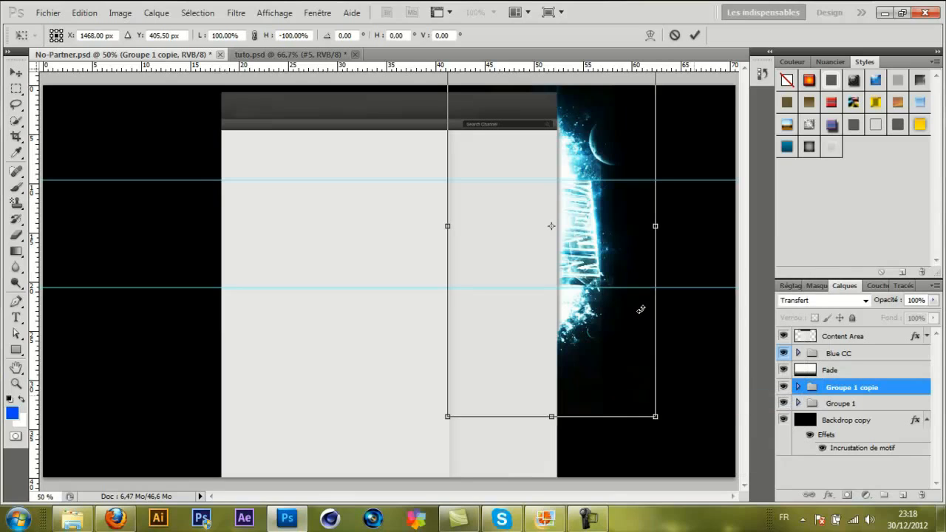
- Move Groupe 1 copie to the black margin left of the content area and flip it horizontally
left_click_drag(601, 260, 222, 258)
right_click(221, 258)
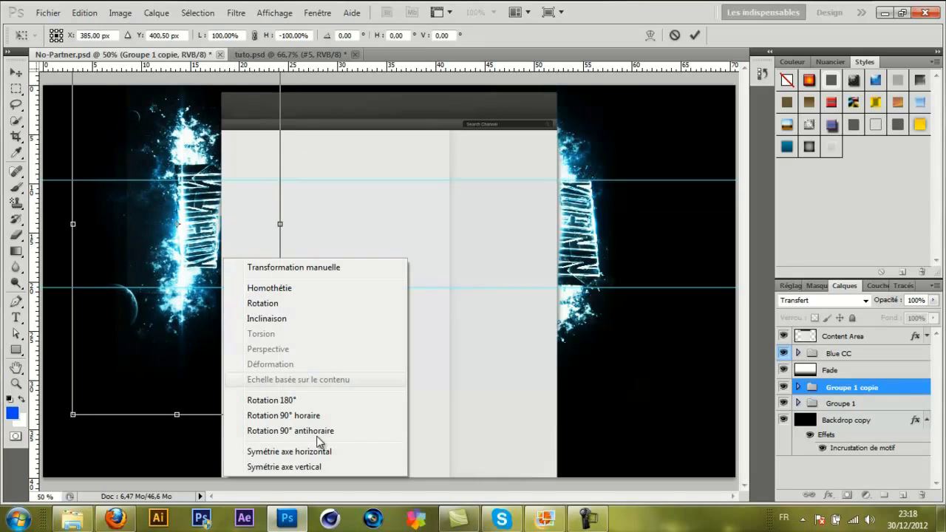
left_click(337, 454)
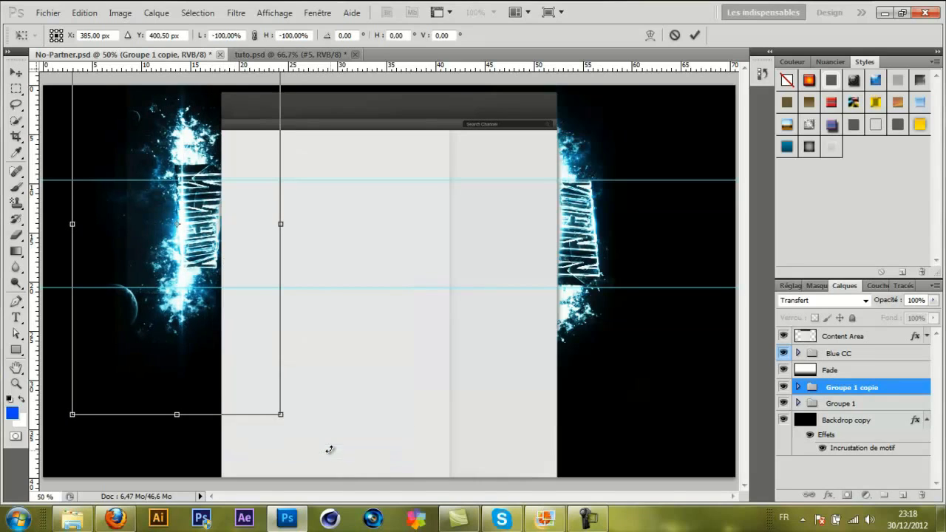
- Move Groupe 1 copie against the content area's left edge, level with the original group, and apply the transformation
left_click_drag(230, 258, 275, 264)
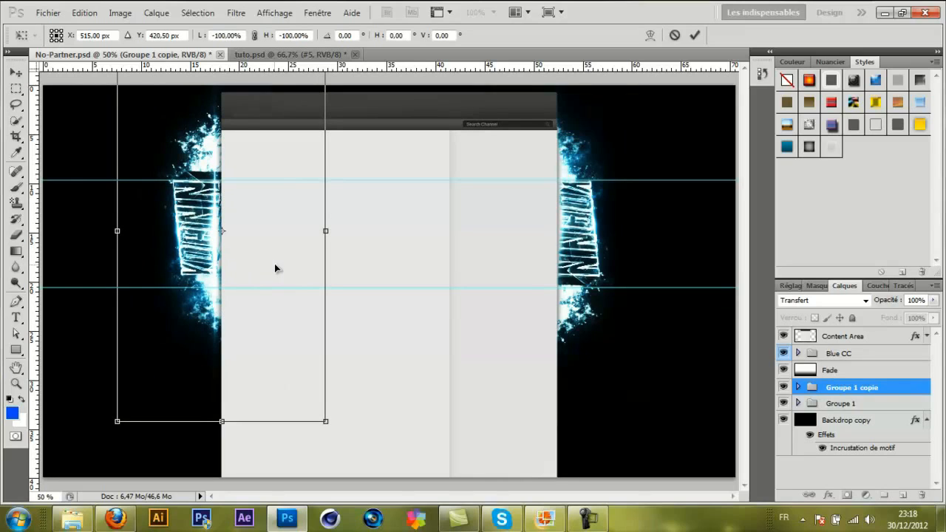
left_click_drag(281, 268, 283, 268)
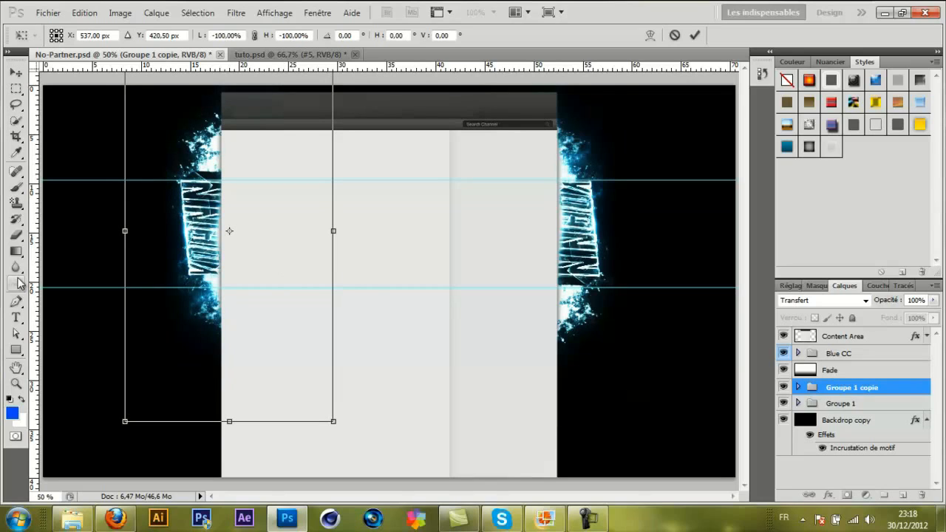
left_click(16, 335)
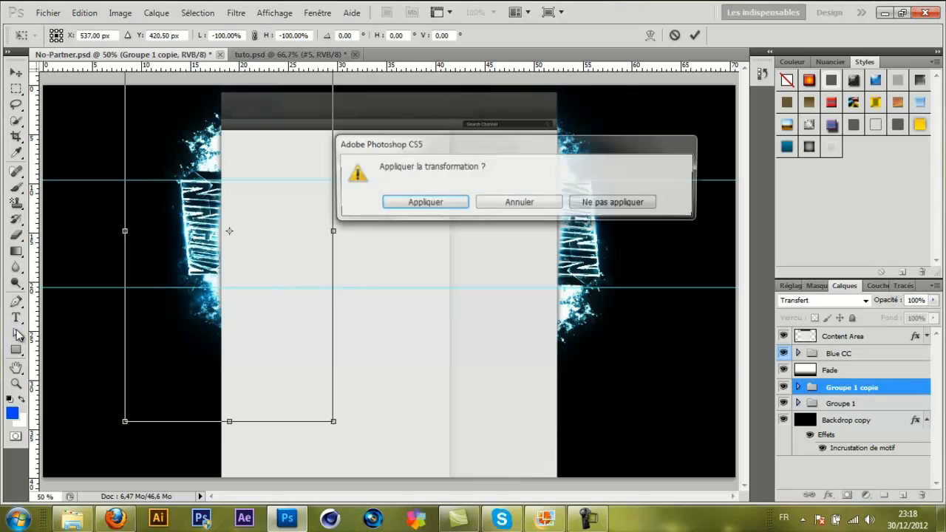
left_click(402, 202)
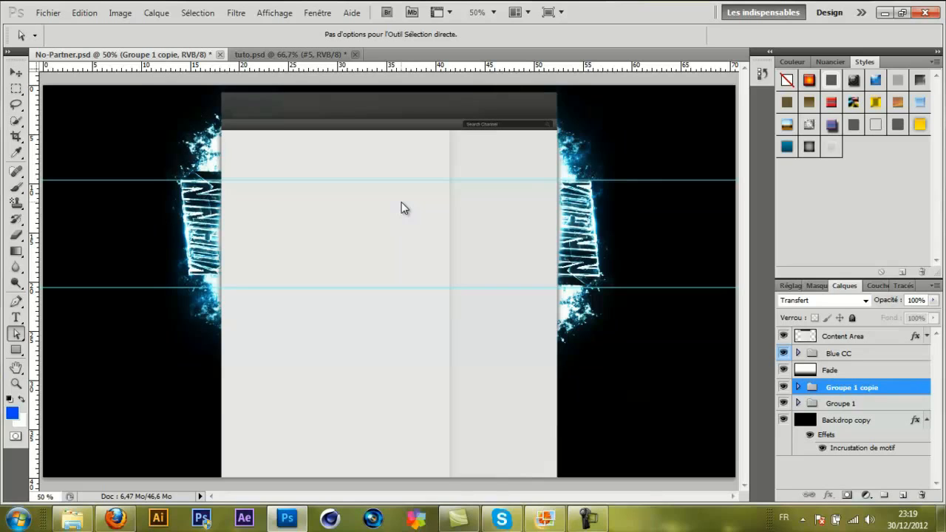
- Add a text box over the canvas's upper-left area and enter the channel owner's first name in Bebas Neue
left_click(15, 301)
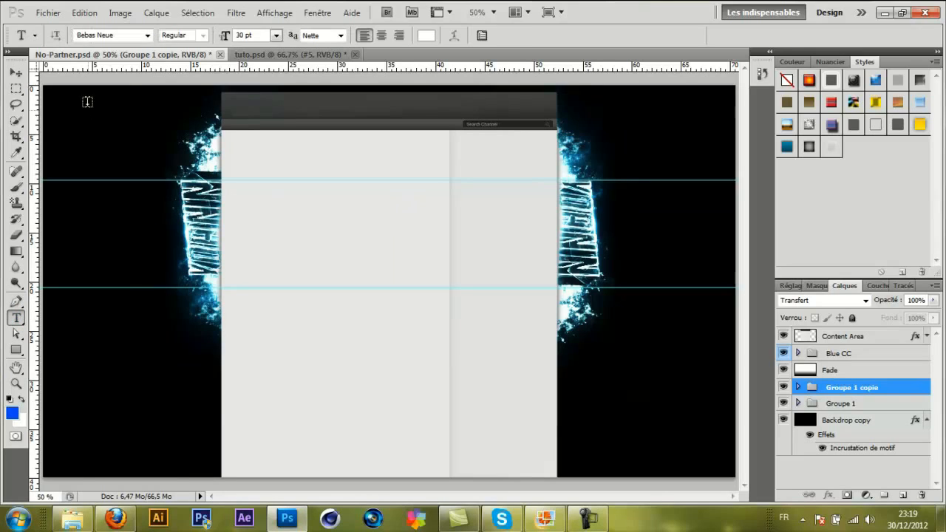
left_click(373, 313)
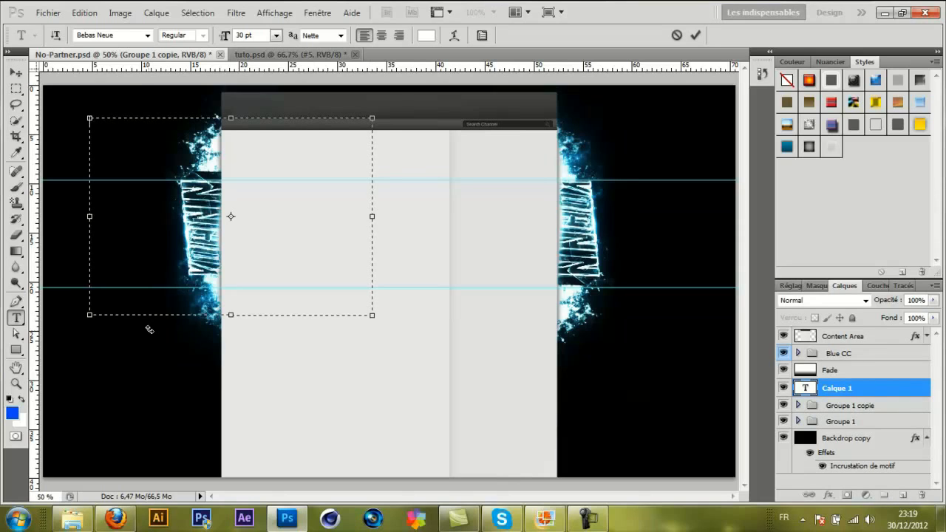
type("YOANN")
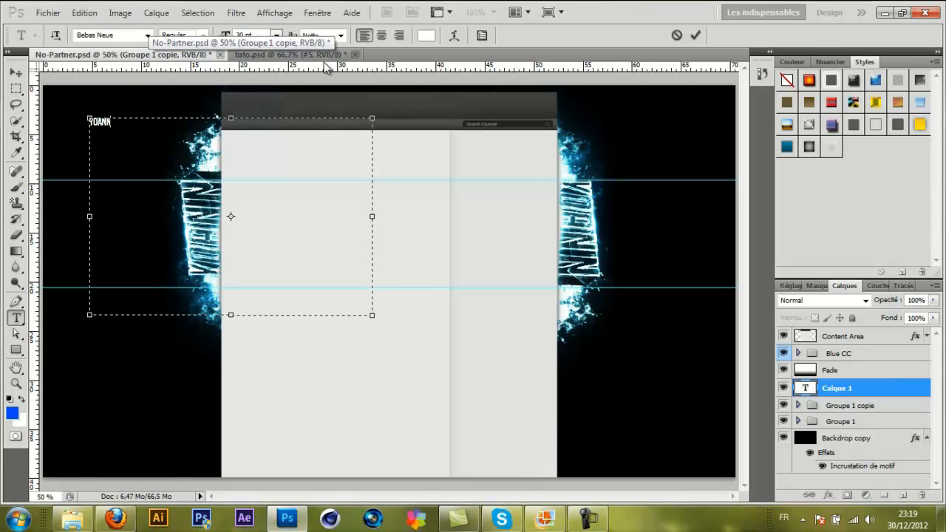
- Set the new name text's font size to 18 pt and commit the text
left_click_drag(116, 124, 83, 122)
left_click(276, 35)
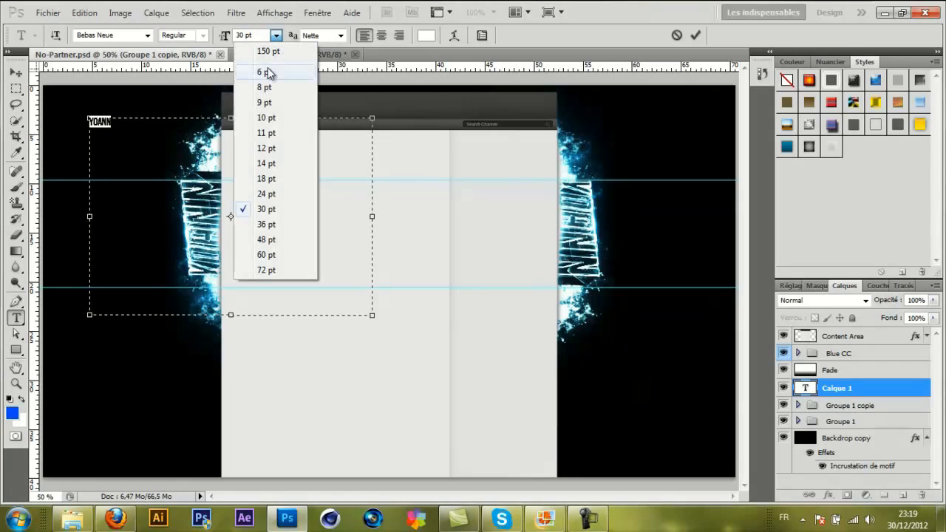
left_click(262, 134)
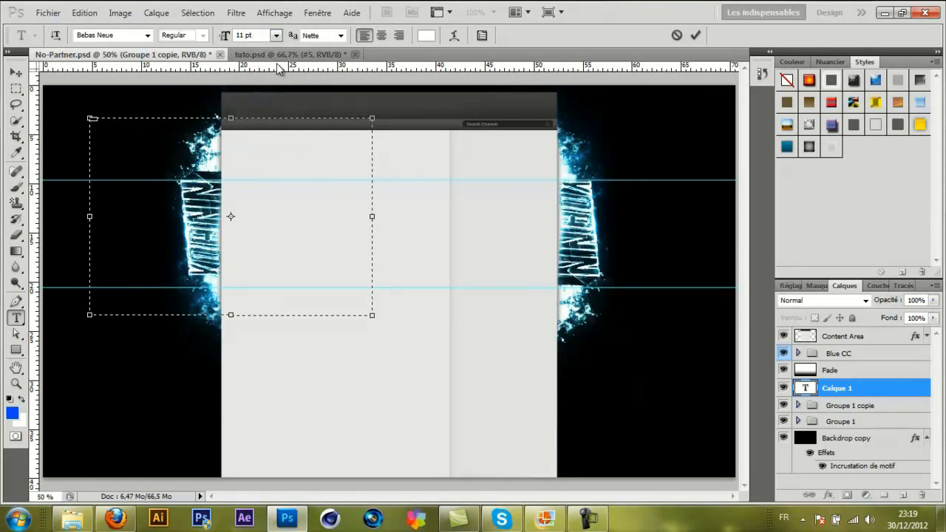
left_click(276, 36)
left_click(265, 163)
left_click(276, 36)
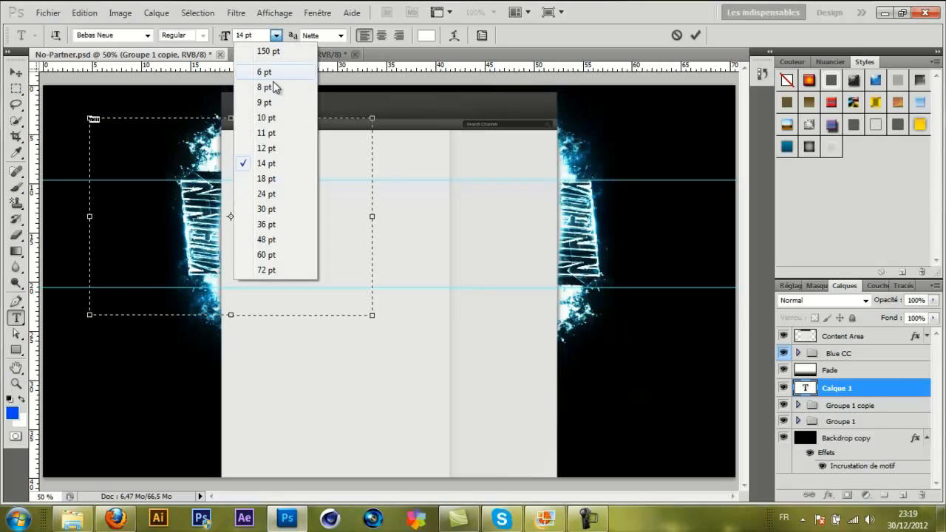
left_click(277, 174)
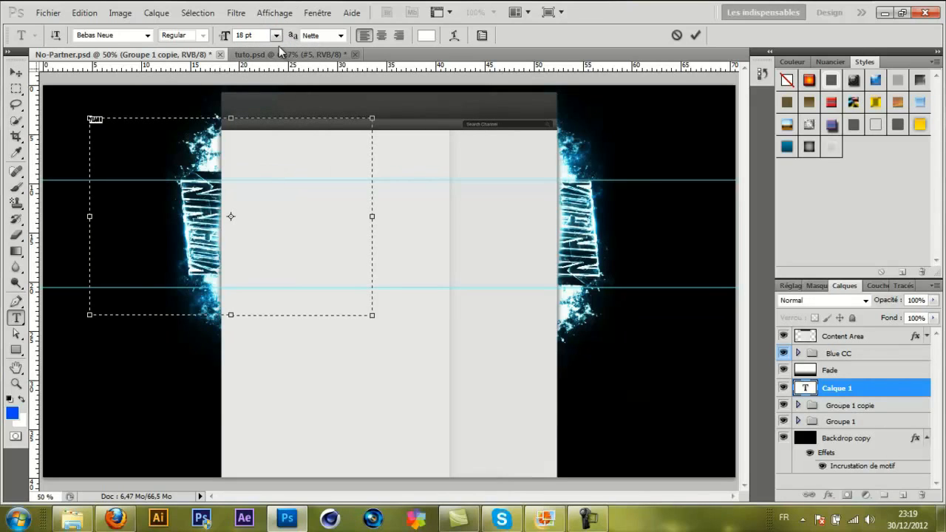
left_click(15, 334)
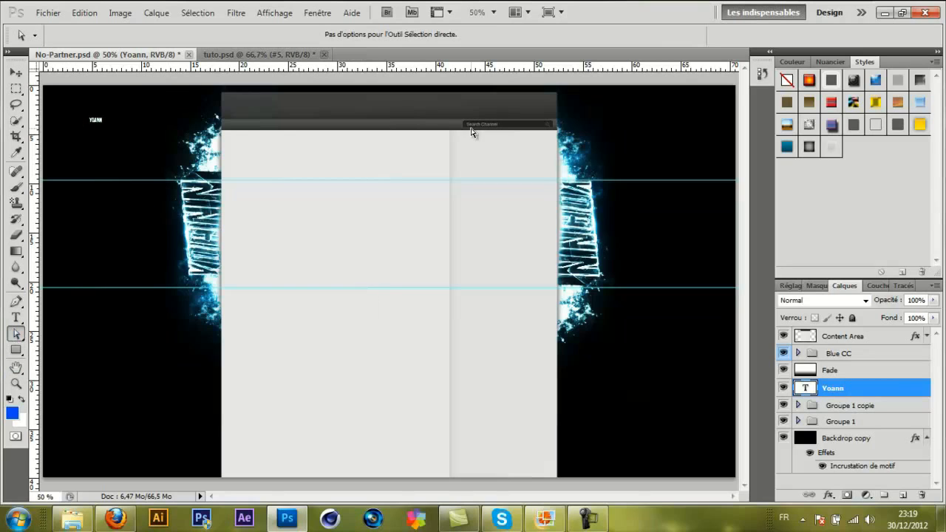
- Apply the blue gradient style with drop shadow to the name text and move it to the black strip above the content area
left_click(787, 146)
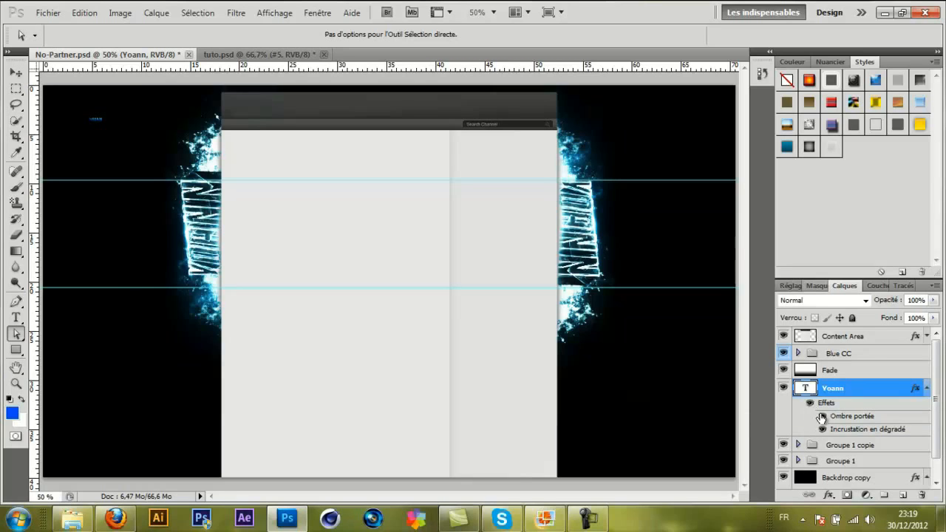
left_click(16, 73)
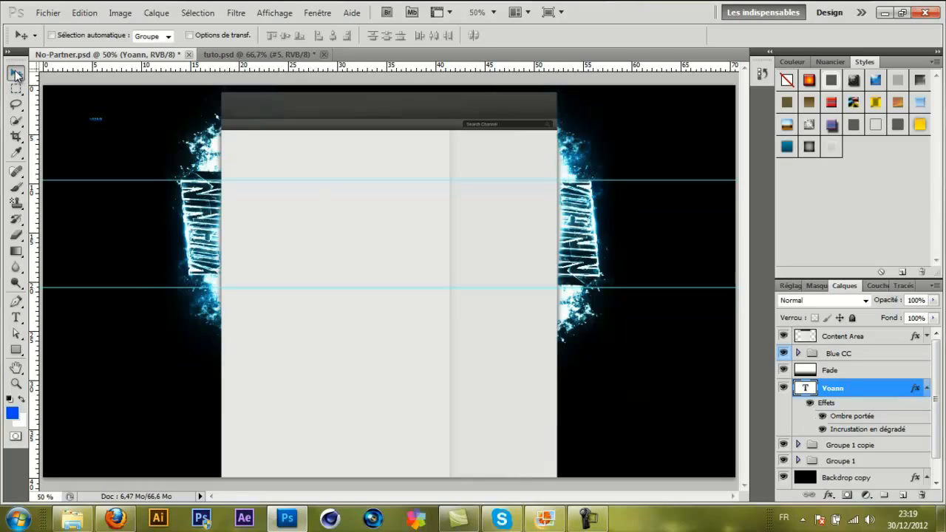
left_click_drag(99, 131, 392, 100)
- Set up a Save for Web export of the background as PNG-24 and check the artwork in the preview
left_click(43, 13)
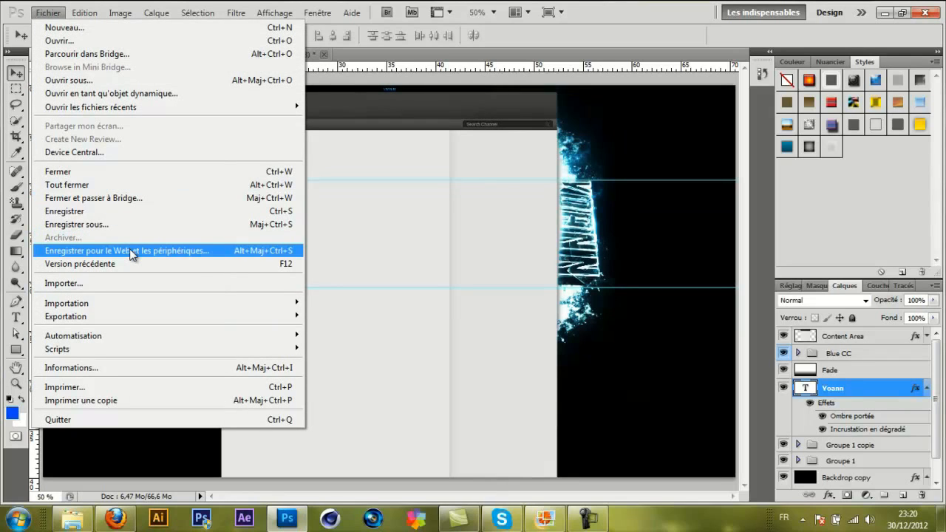
left_click(131, 252)
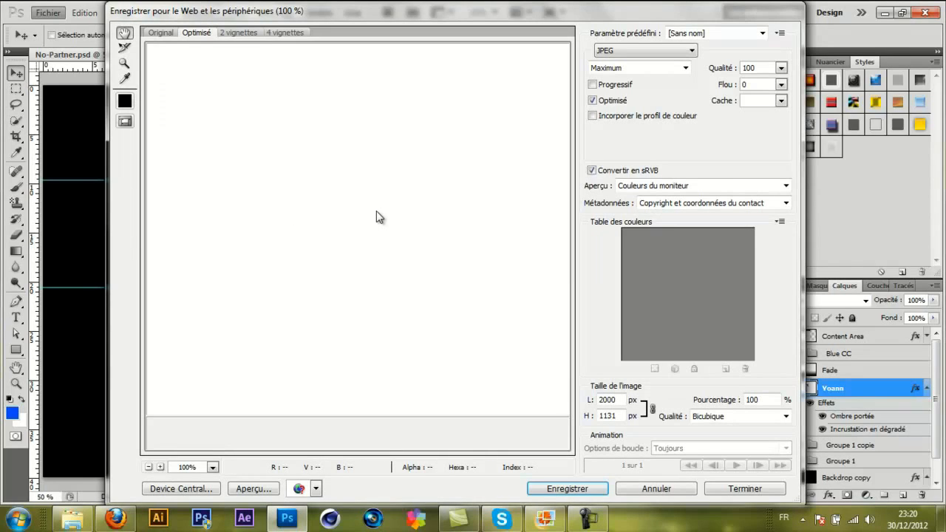
left_click(660, 51)
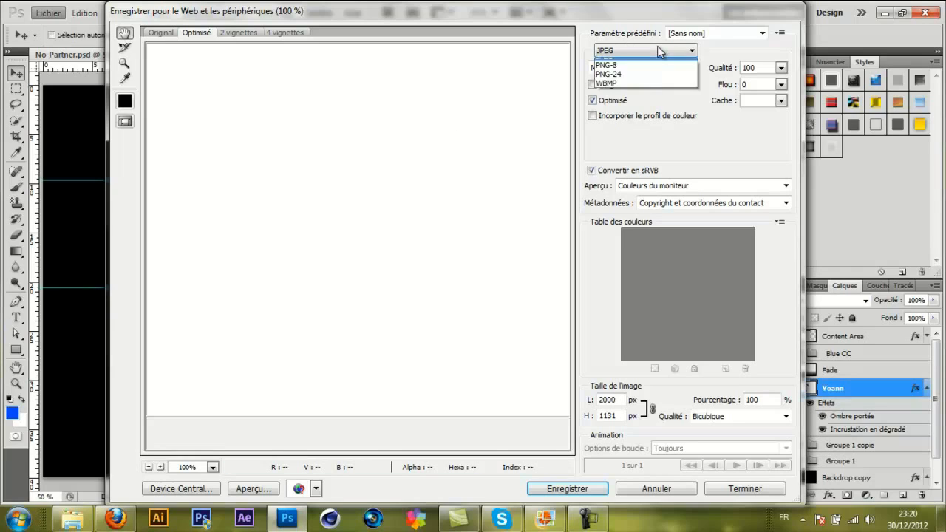
left_click(610, 90)
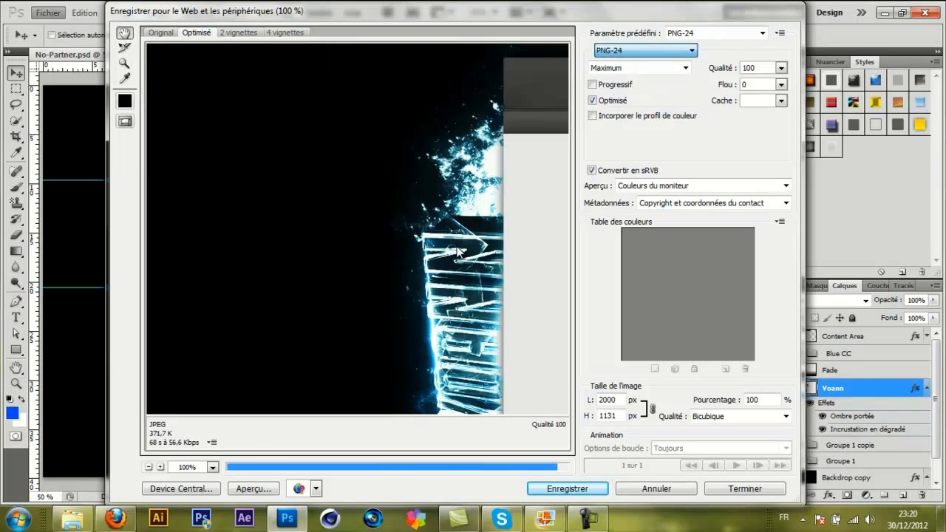
left_click_drag(458, 252, 369, 176)
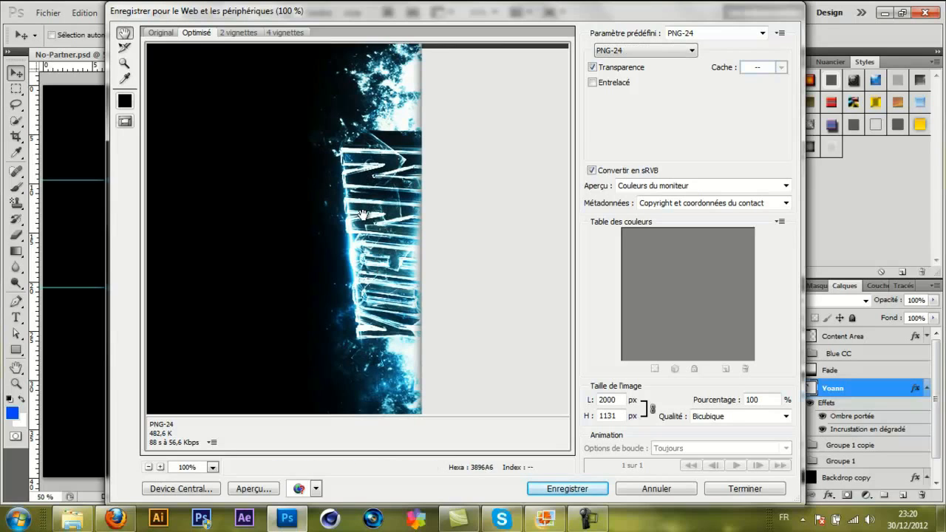
left_click_drag(471, 258, 355, 323)
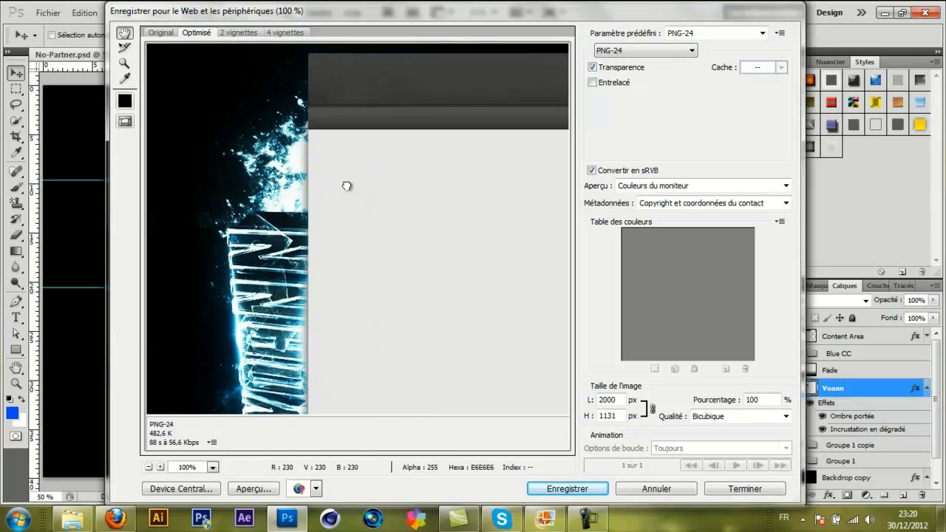
left_click_drag(468, 323, 306, 270)
left_click_drag(449, 250, 510, 259)
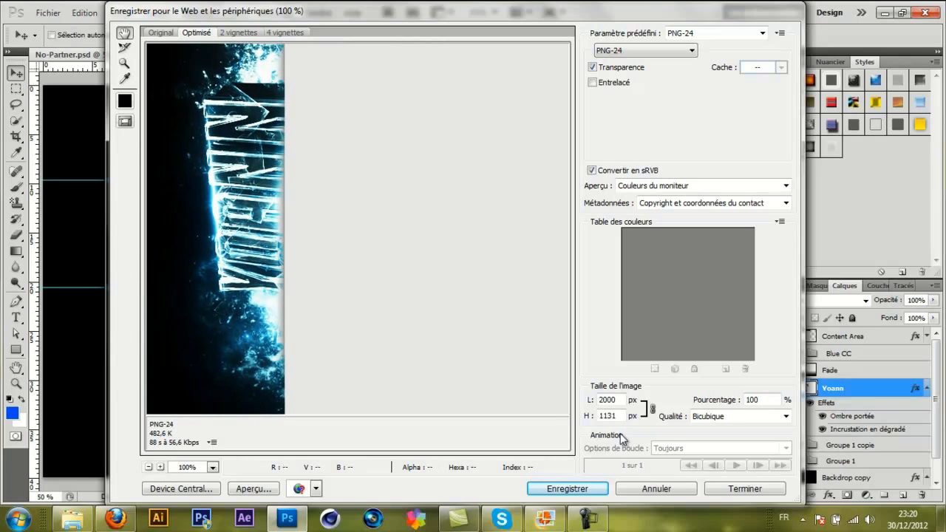
- Save the PNG to the Desktop (Bureau), naming it with the owner's first name followed by "bg youtube"
left_click(573, 487)
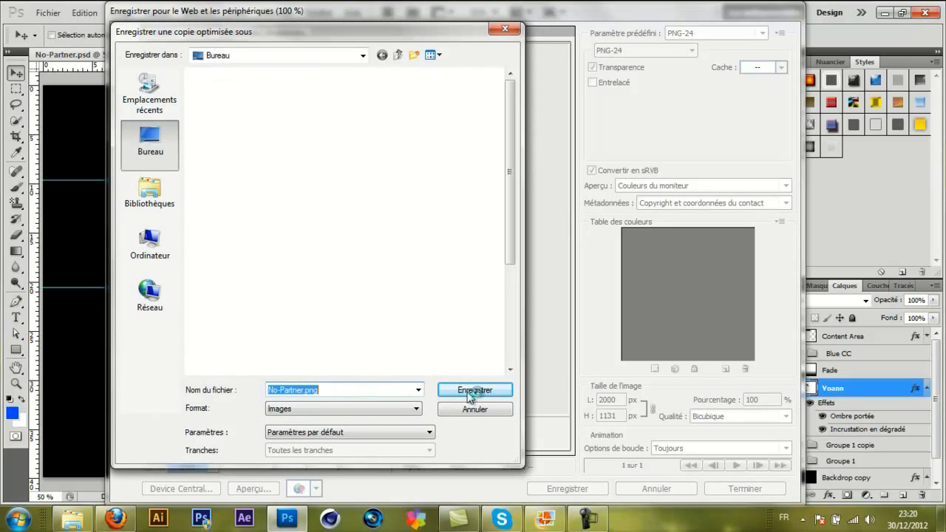
key("BackSpace")
type("Yoann")
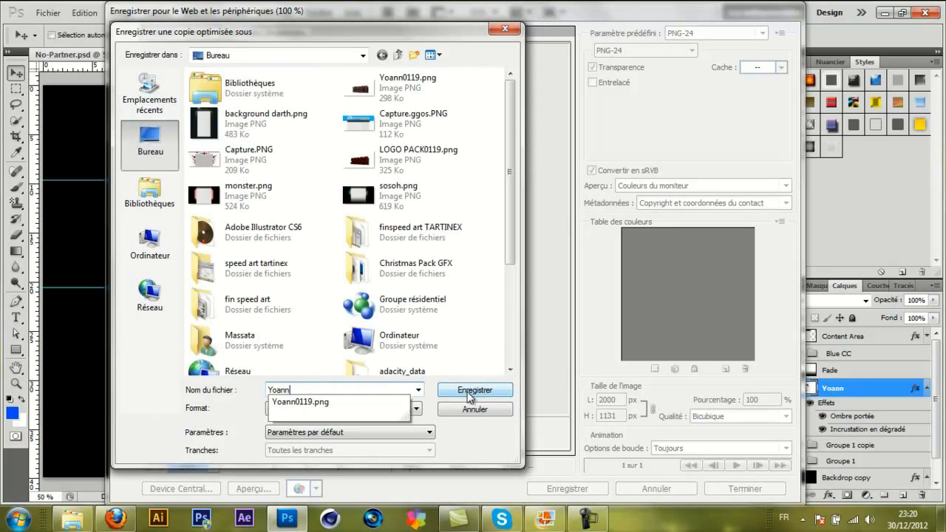
type("bg")
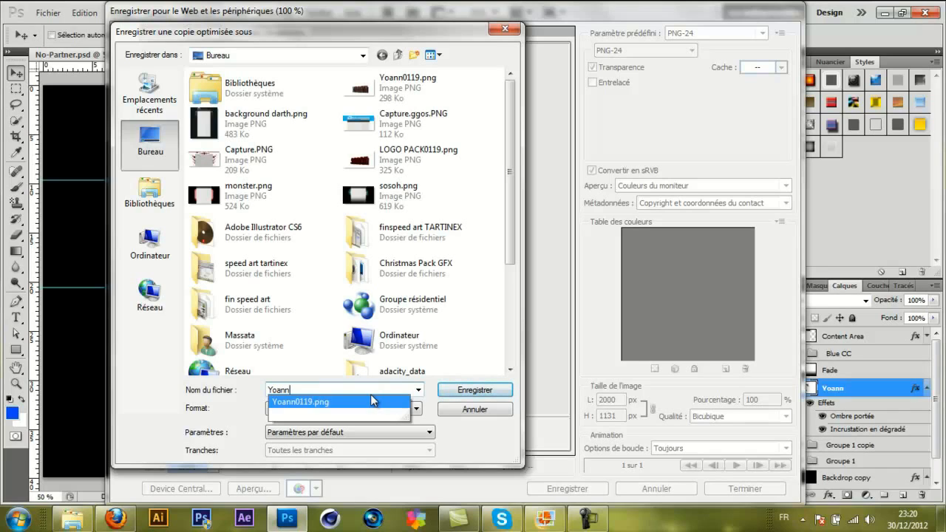
type(" youtube")
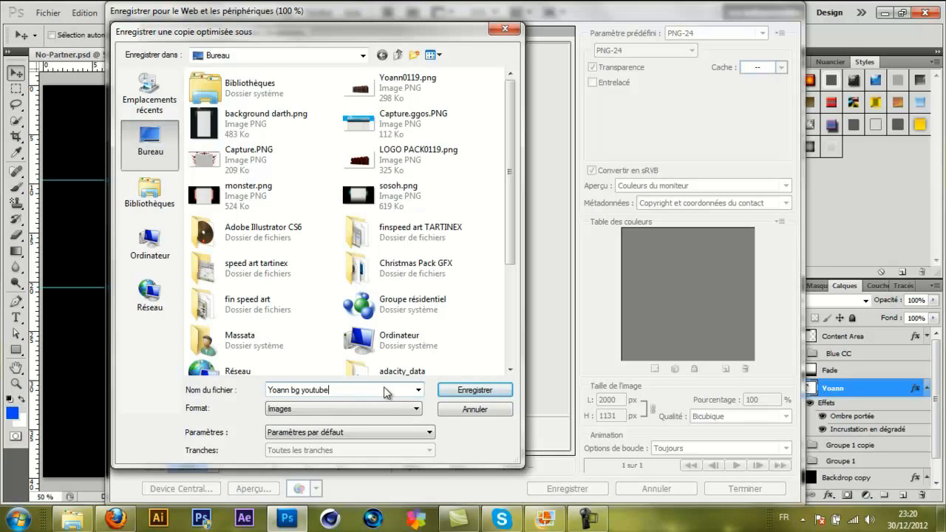
left_click(466, 390)
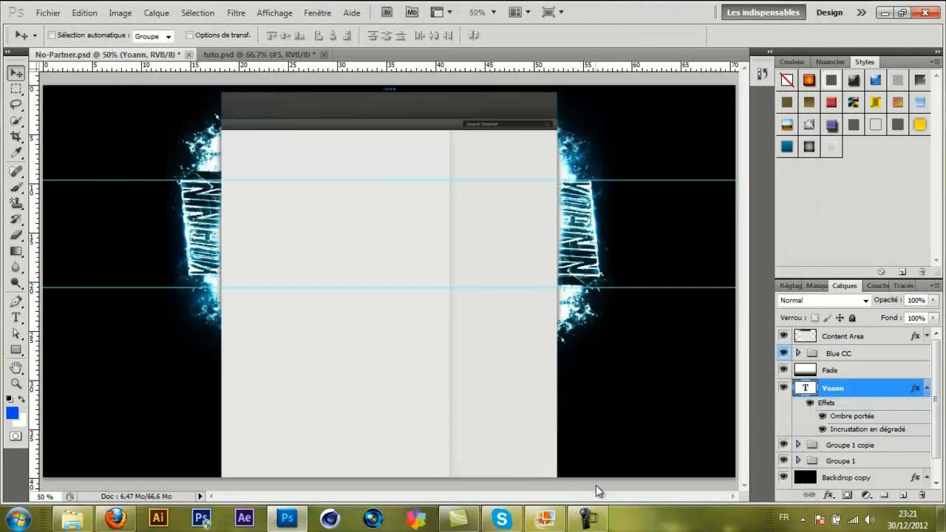
left_click(589, 519)
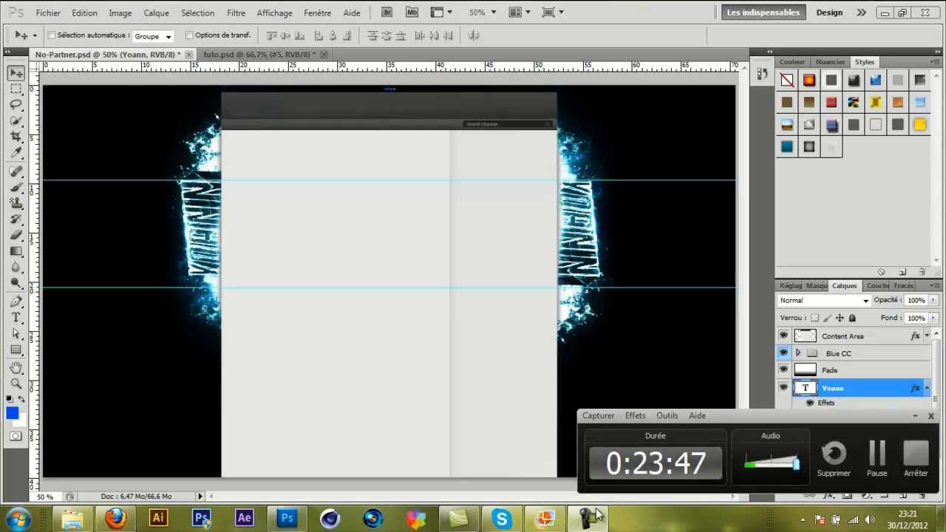
left_click(914, 461)
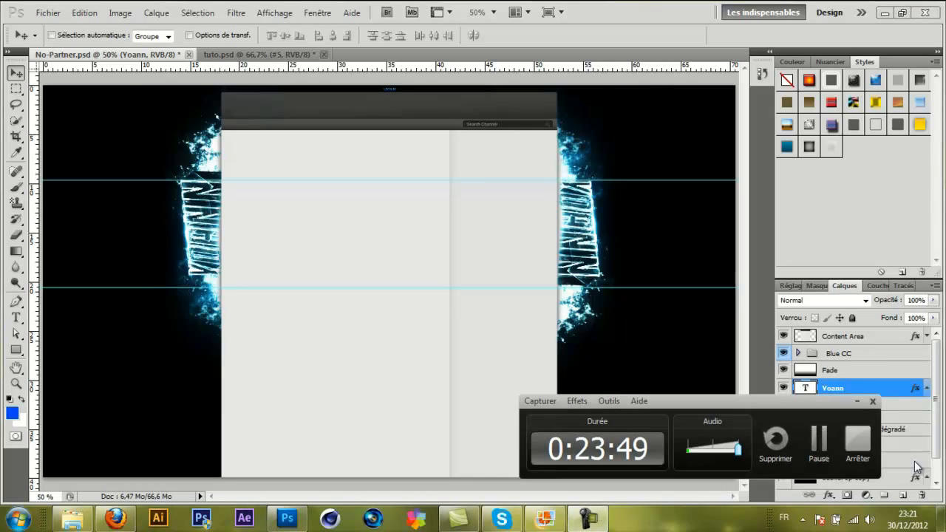